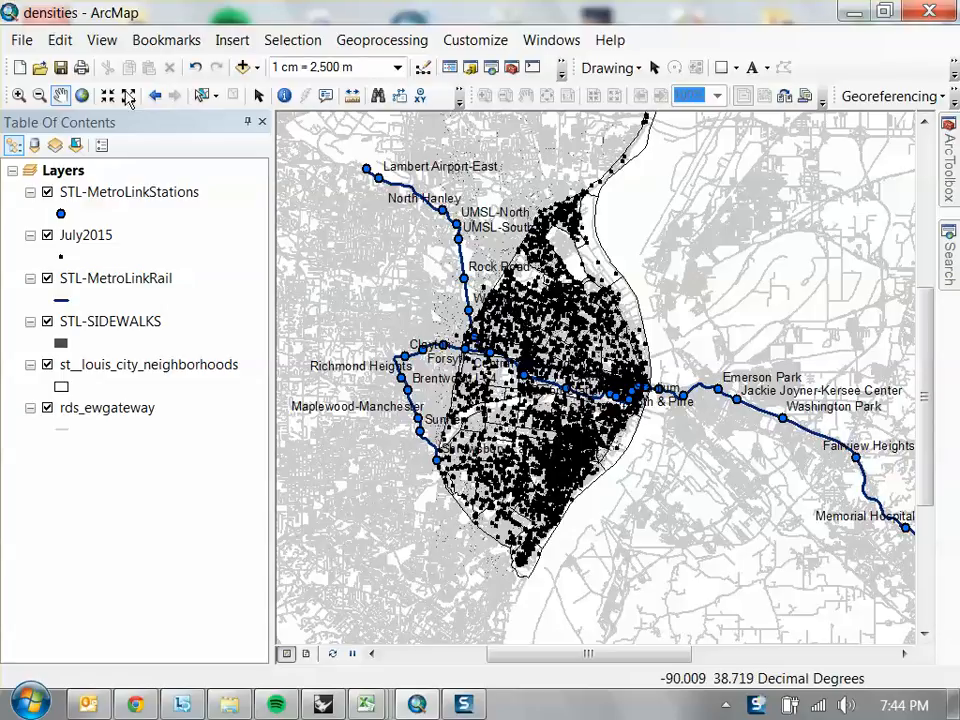
# Step: Hide the rds_ewgateway, neighborhoods, sidewalks, MetroLink rail and July2015 layers so only STL-MetroLinkStations is displayed
pyautogui.click(47, 408)
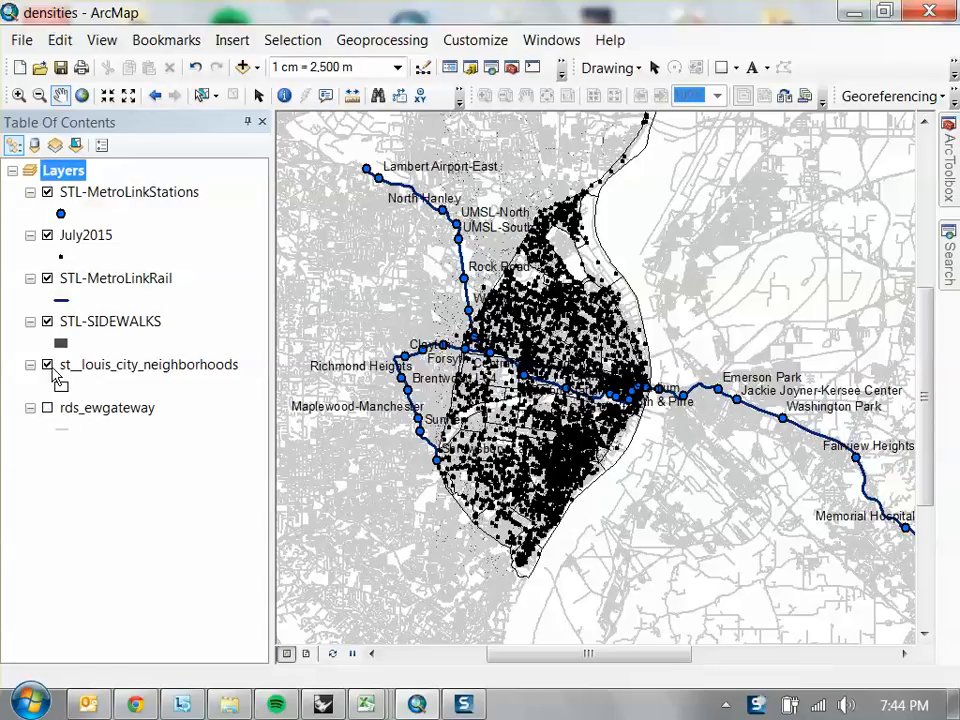
pyautogui.click(47, 365)
pyautogui.click(47, 321)
pyautogui.click(47, 278)
pyautogui.click(47, 235)
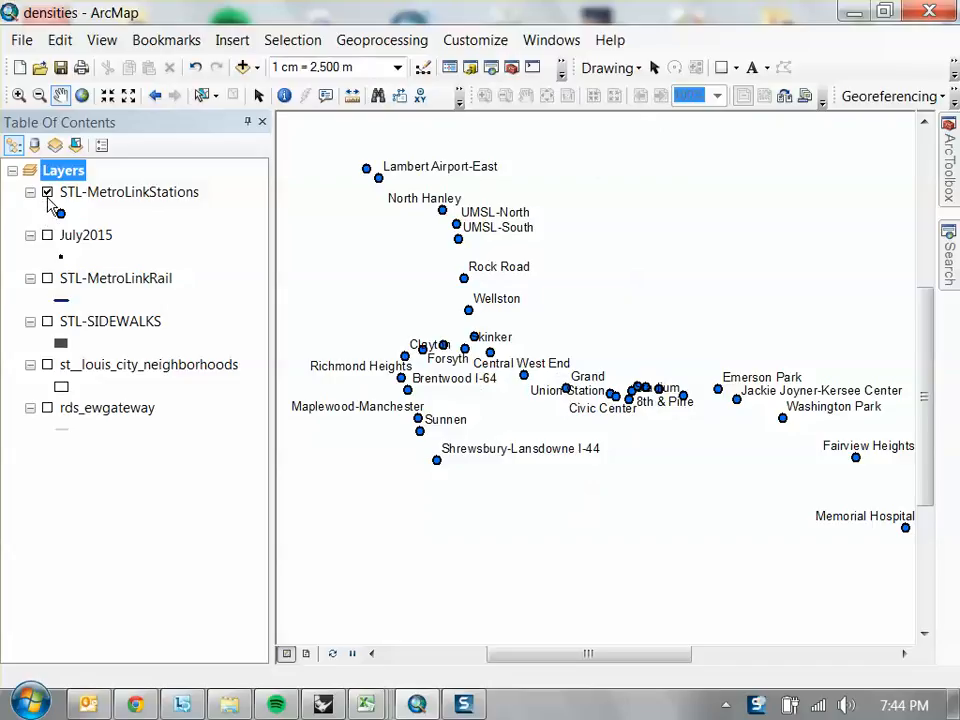
pyautogui.click(47, 192)
pyautogui.click(47, 192)
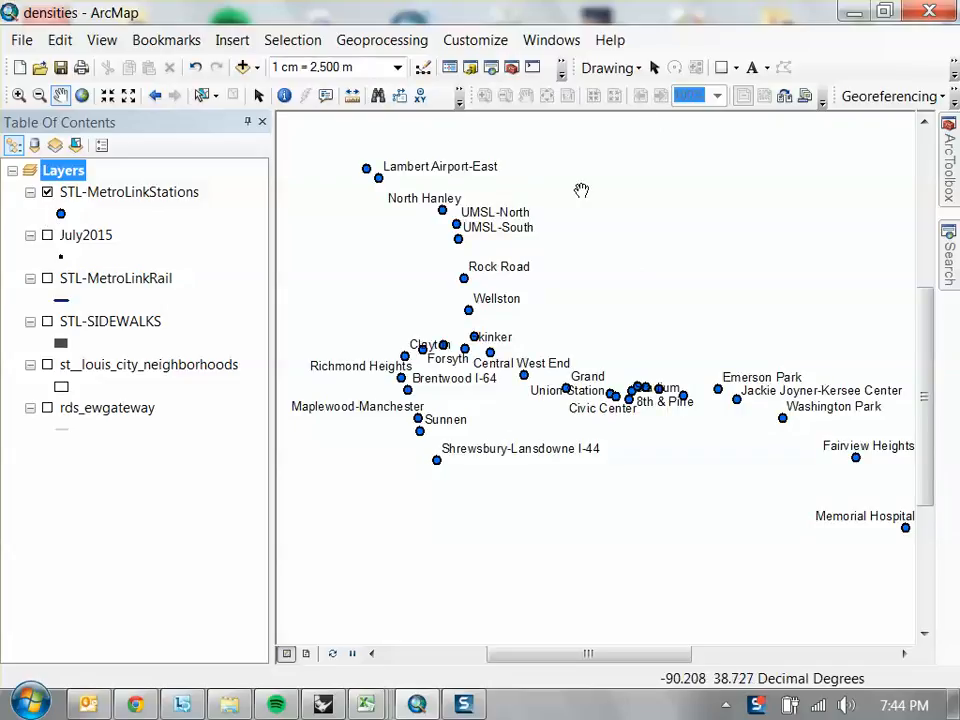
pyautogui.moveTo(762, 362); pyautogui.dragTo(634, 318)
pyautogui.moveTo(514, 321); pyautogui.dragTo(638, 352)
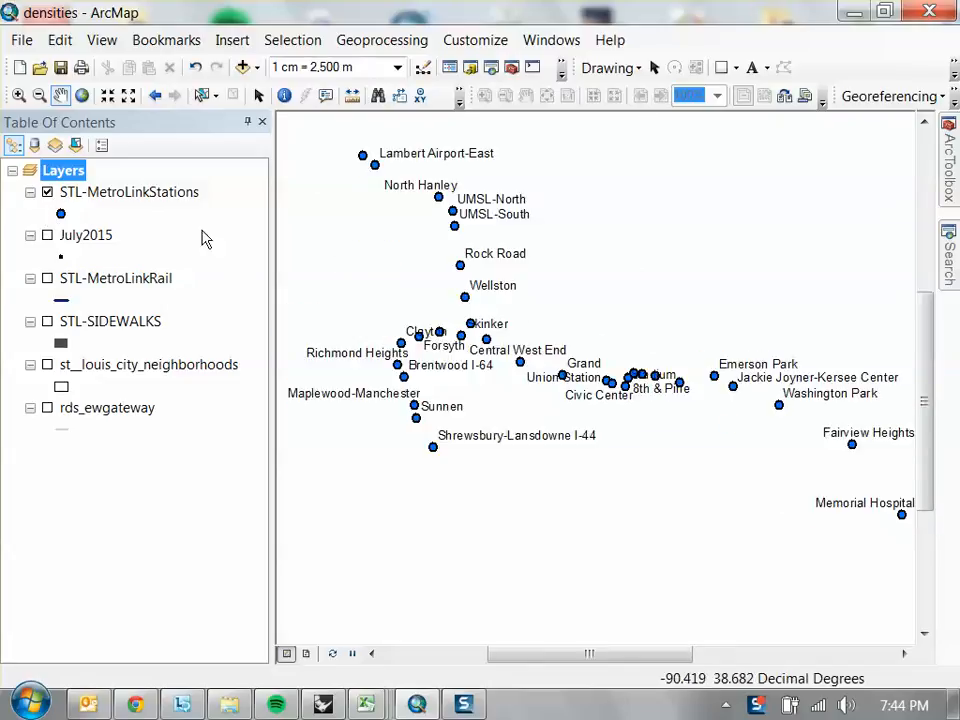
# Step: Hide the STL-MetroLinkStations layer and display only the July2015 points to examine their distribution across the city
pyautogui.click(47, 192)
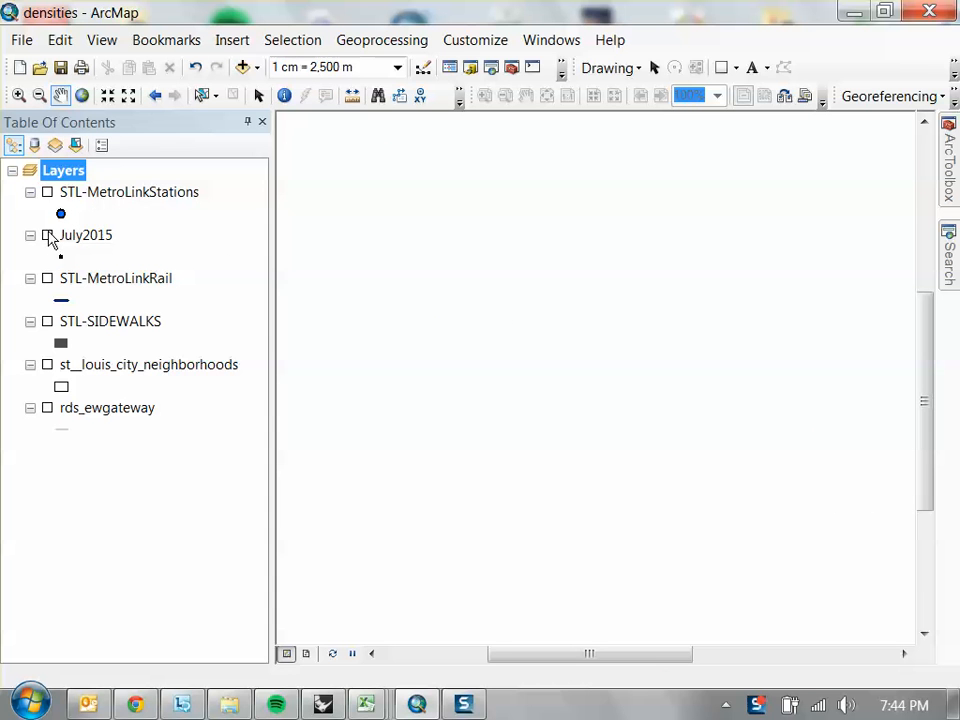
pyautogui.click(47, 235)
pyautogui.scroll(-3, 629, 365)
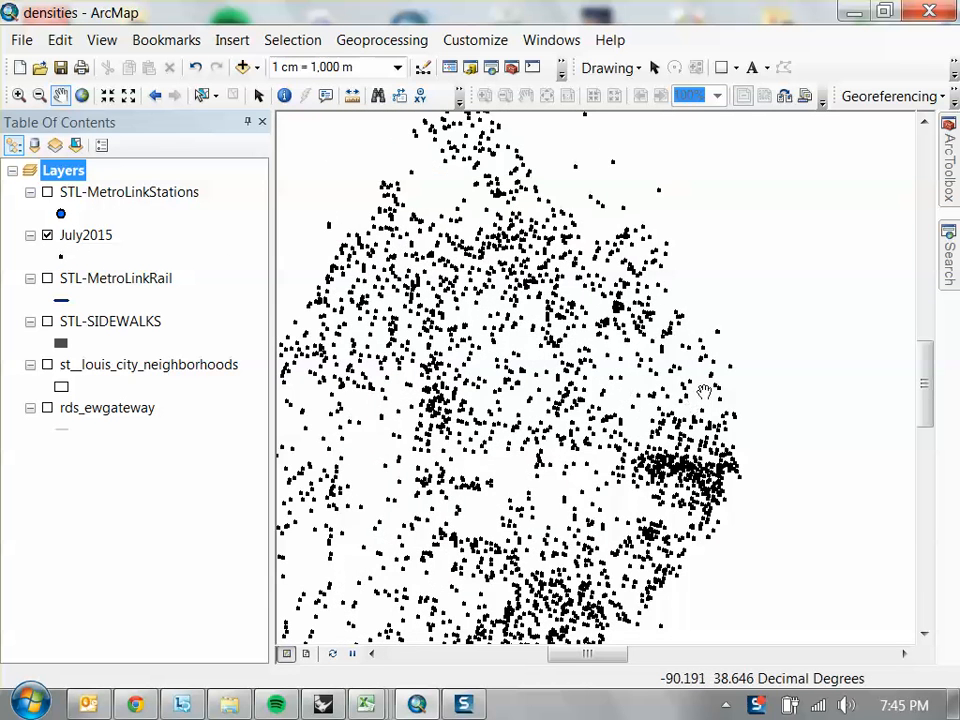
pyautogui.moveTo(692, 440); pyautogui.dragTo(681, 354)
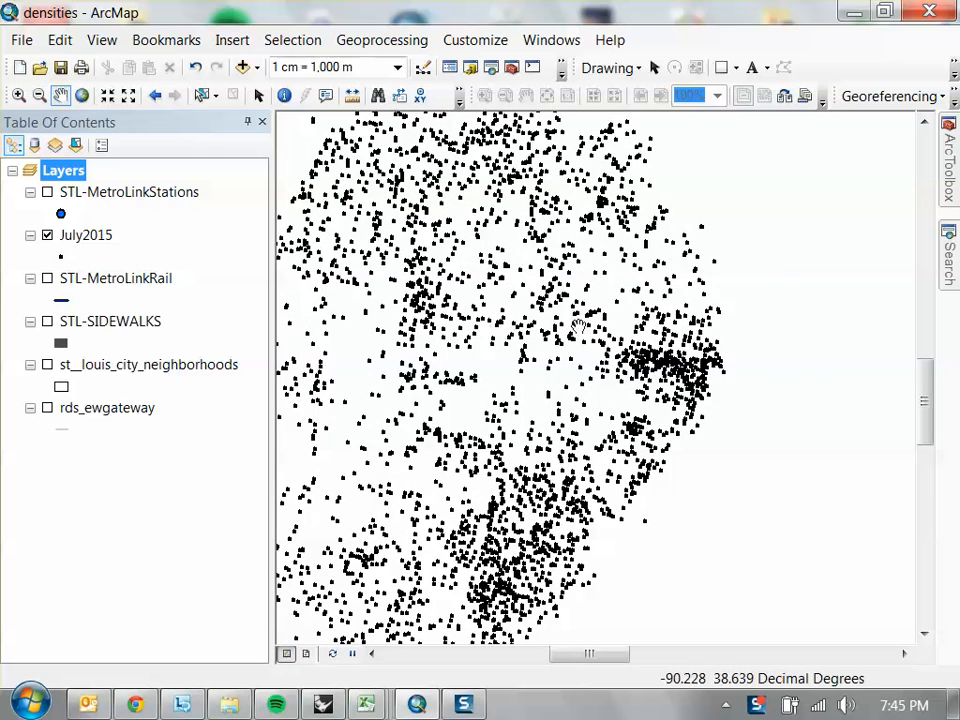
pyautogui.moveTo(538, 332); pyautogui.dragTo(641, 336)
pyautogui.moveTo(669, 233); pyautogui.dragTo(643, 369)
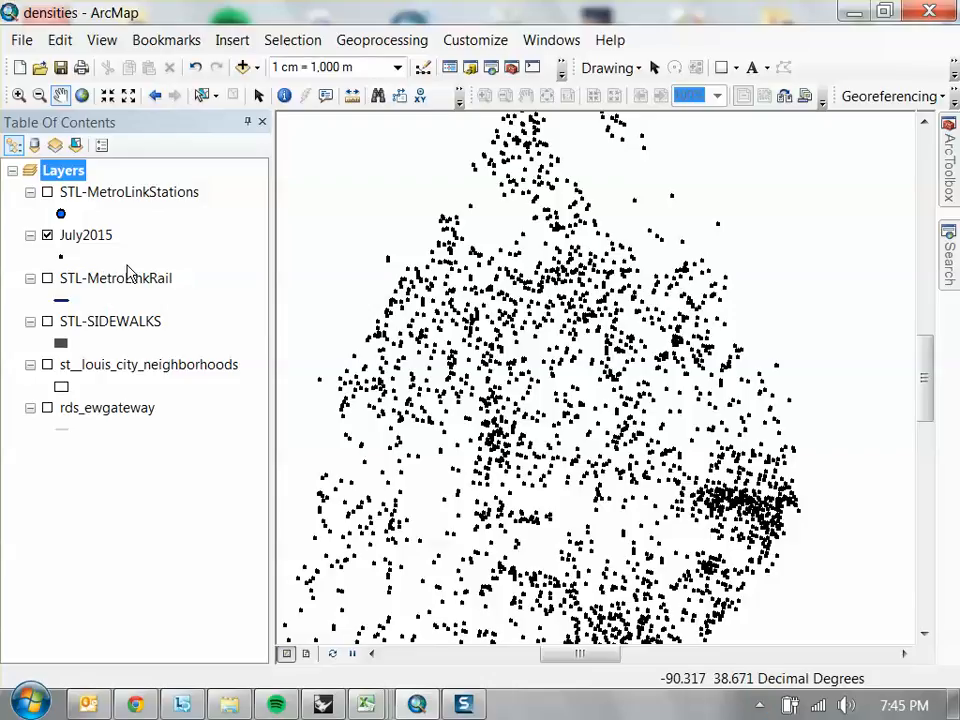
# Step: Open the July2015 attribute table, look through its fields as far as the Descriptio column, and close it
pyautogui.rightClick(80, 236)
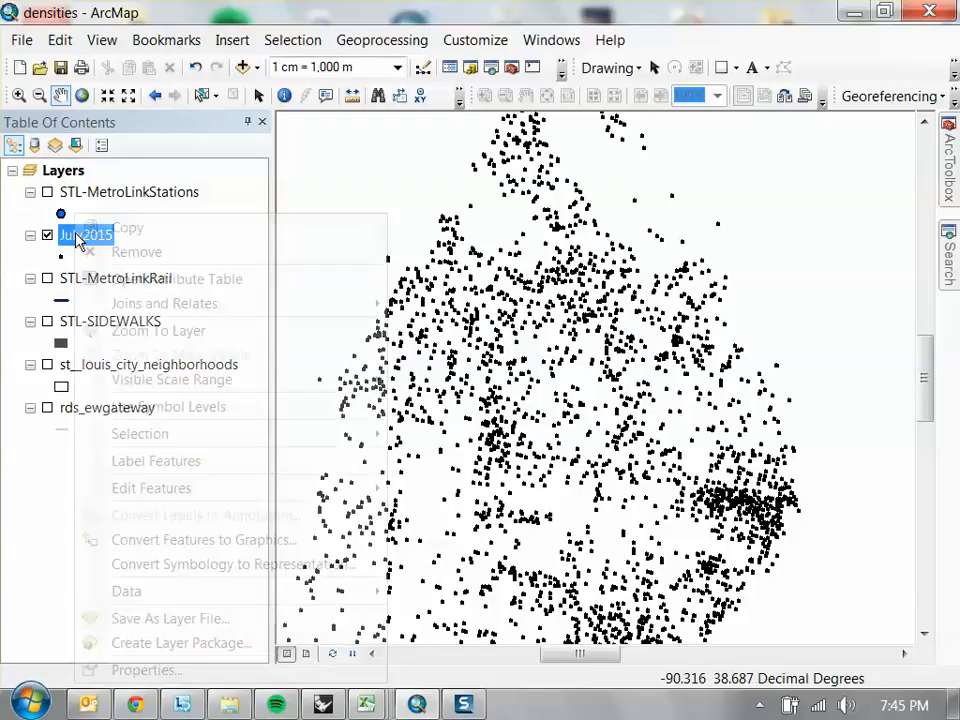
pyautogui.click(165, 283)
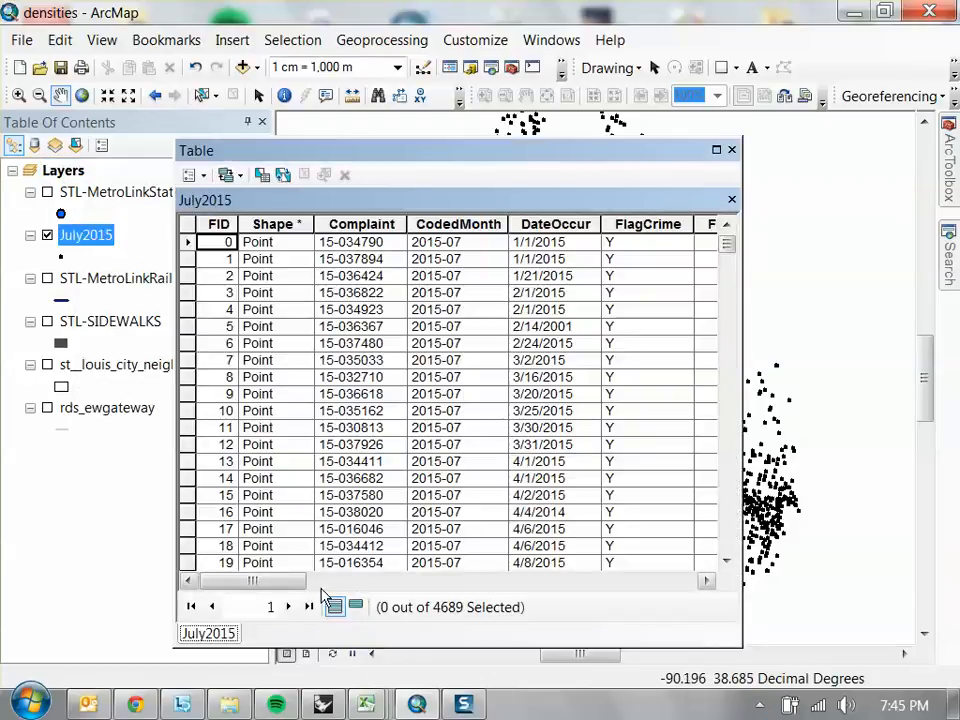
pyautogui.moveTo(304, 582); pyautogui.dragTo(520, 590)
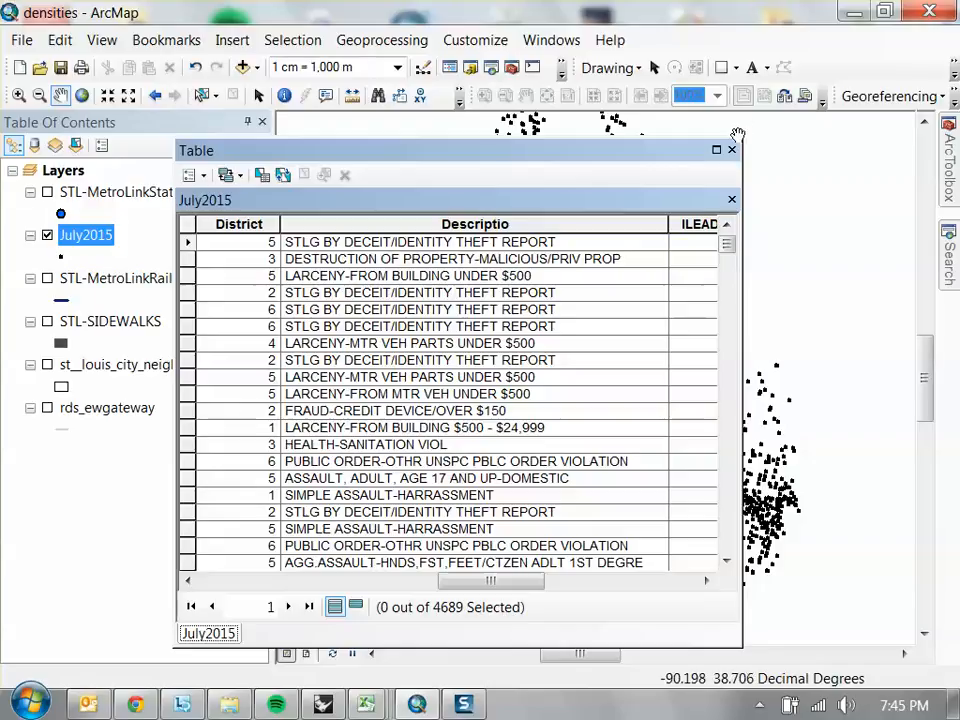
pyautogui.click(732, 149)
# Step: Hide the July2015 points and display only STL-SIDEWALKS to examine the sidewalk polygons at street scale
pyautogui.click(47, 236)
pyautogui.click(47, 279)
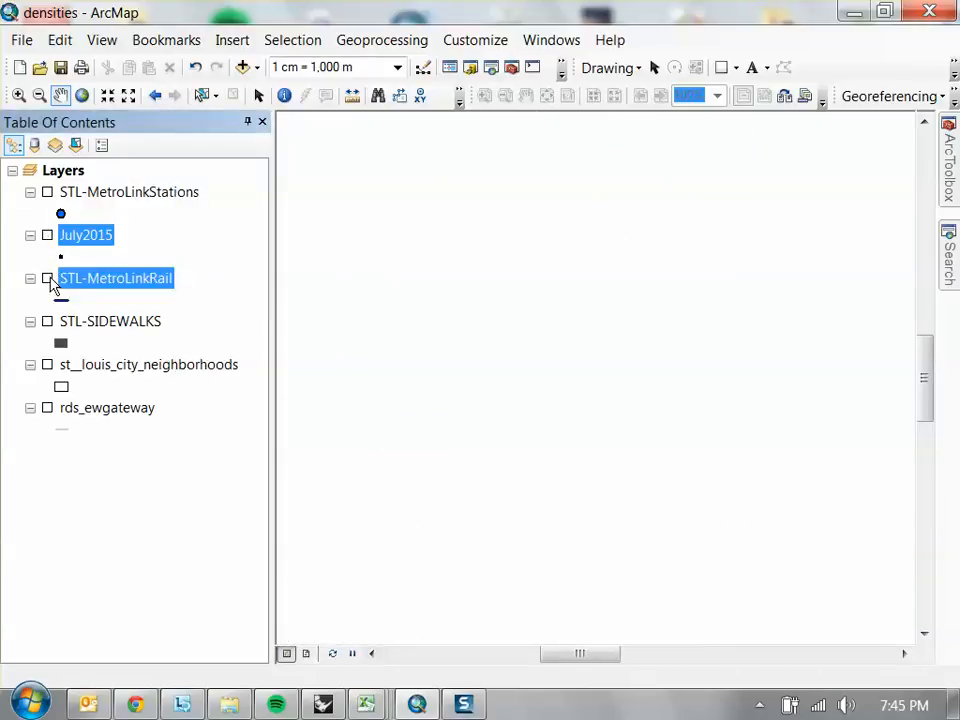
pyautogui.click(47, 279)
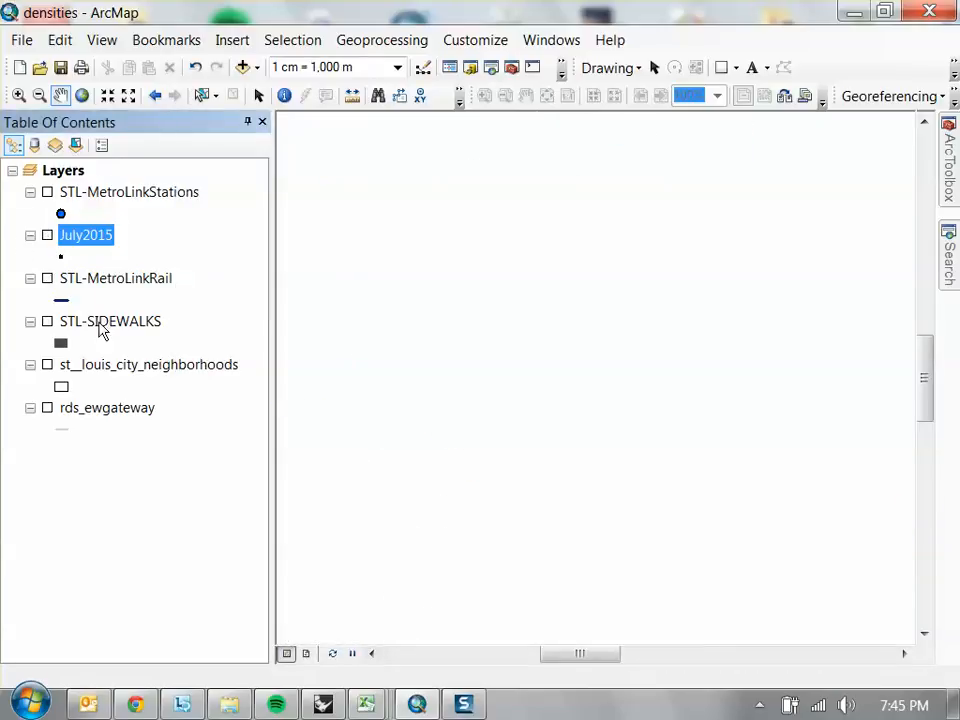
pyautogui.click(48, 321)
pyautogui.moveTo(608, 413); pyautogui.dragTo(747, 328)
pyautogui.scroll(-8, 745, 345)
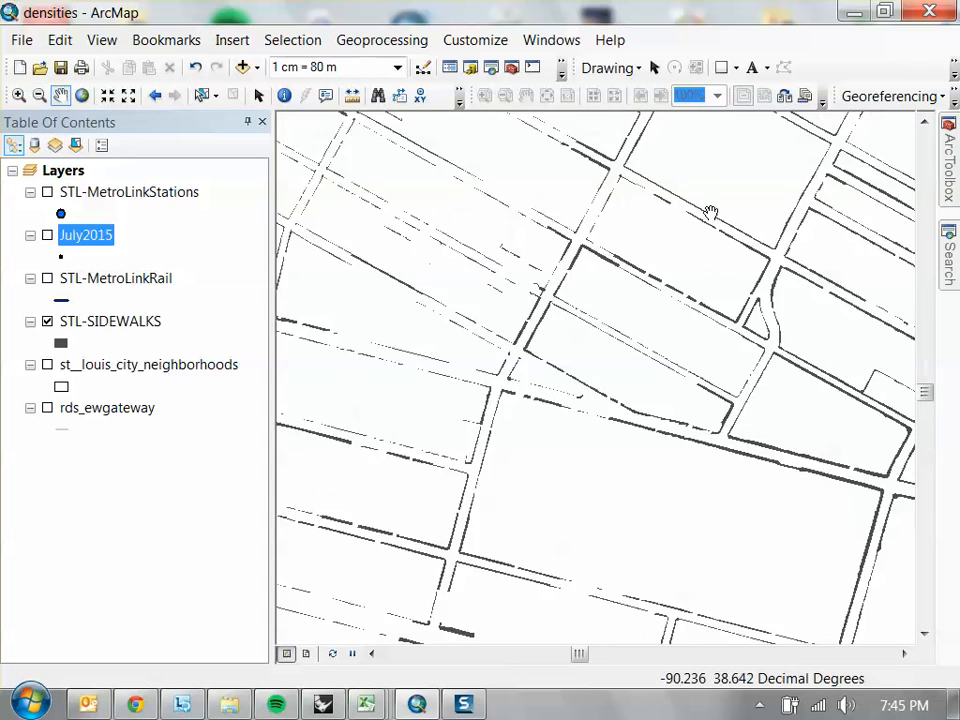
pyautogui.moveTo(711, 212); pyautogui.dragTo(643, 366)
pyautogui.moveTo(656, 301); pyautogui.dragTo(471, 386)
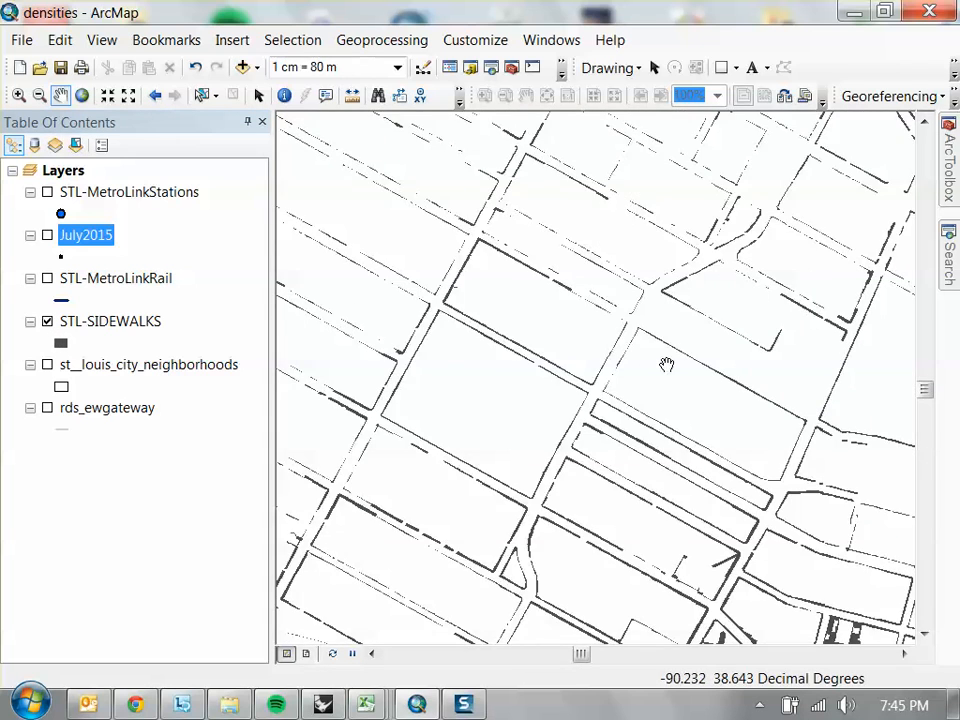
pyautogui.moveTo(669, 366); pyautogui.dragTo(650, 347)
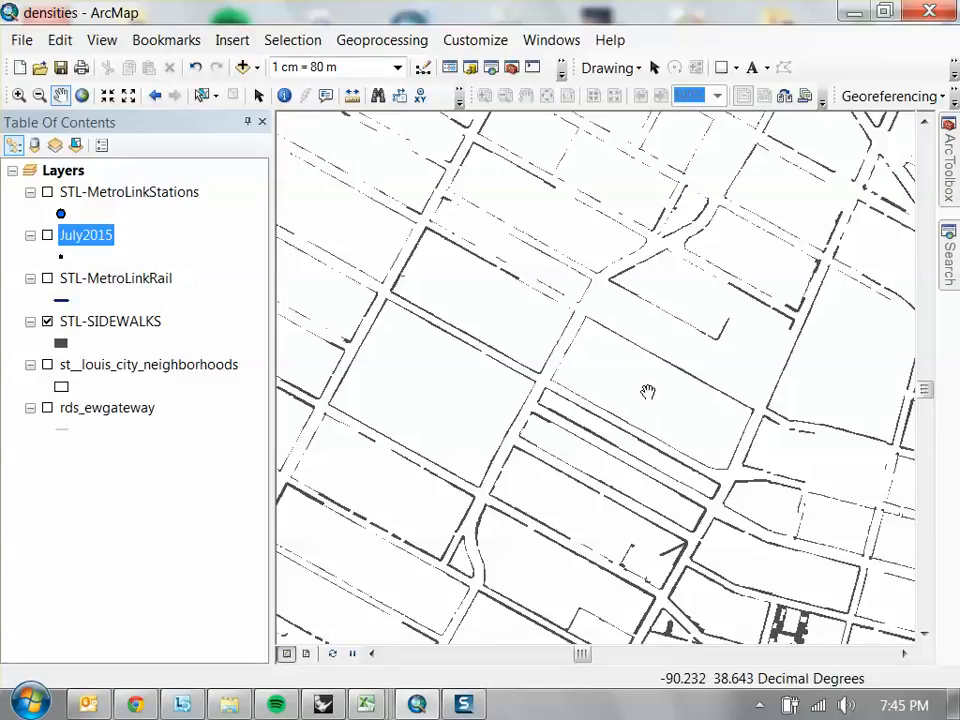
# Step: Hide STL-SIDEWALKS and display only st__louis_city_neighborhoods to examine the neighborhood boundaries
pyautogui.click(47, 322)
pyautogui.click(47, 365)
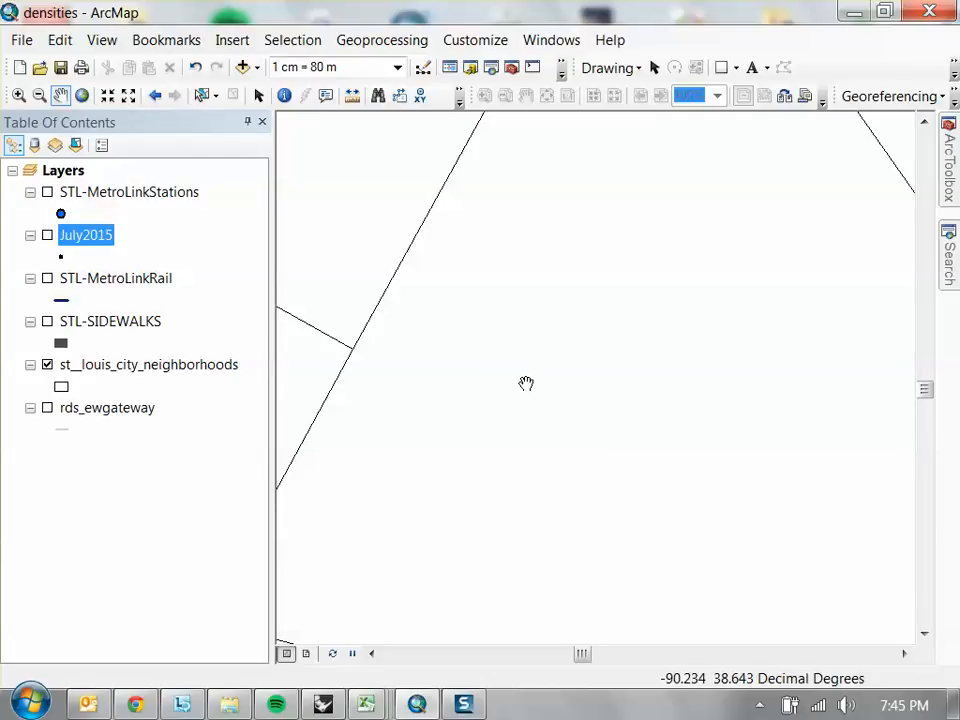
pyautogui.scroll(-3, 518, 374)
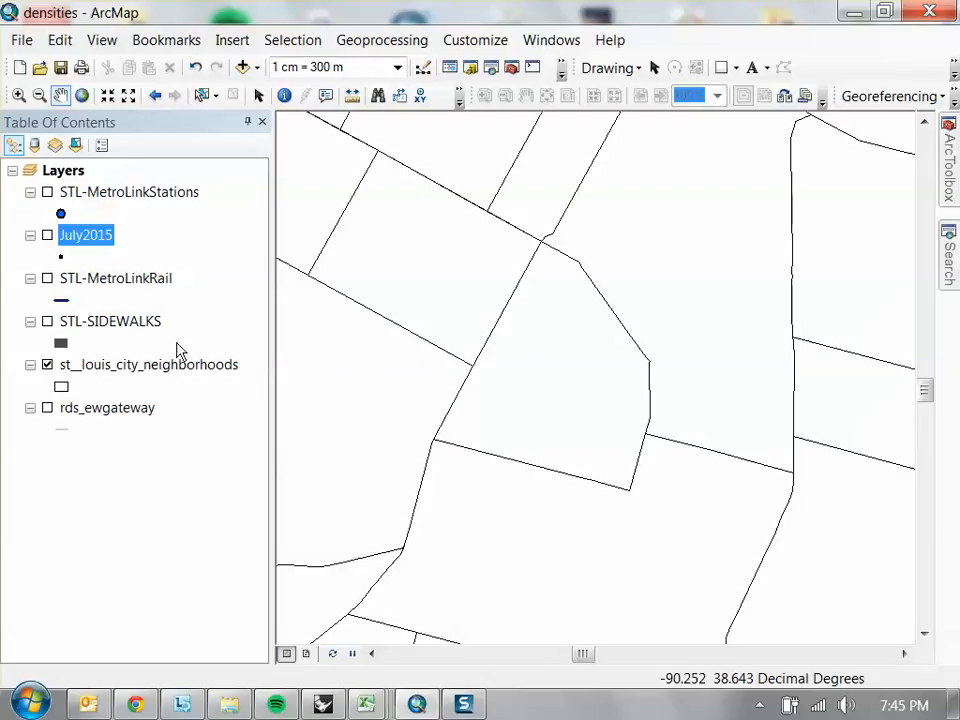
# Step: Hide the neighborhood boundaries and display only rds_ewgateway to examine the road network
pyautogui.click(47, 365)
pyautogui.click(47, 408)
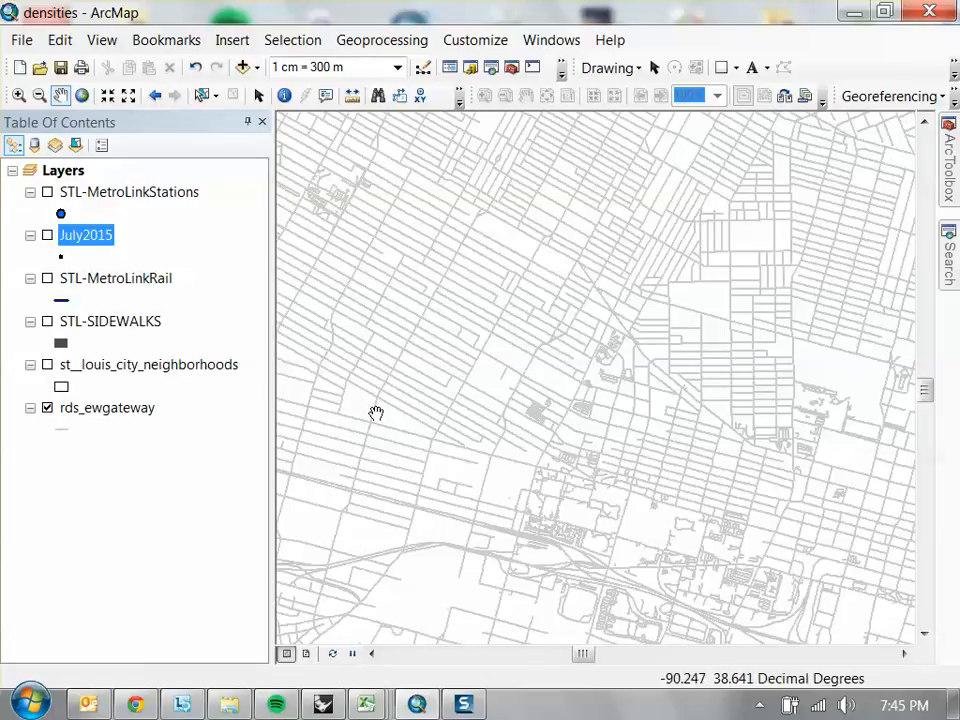
pyautogui.scroll(-2, 600, 358)
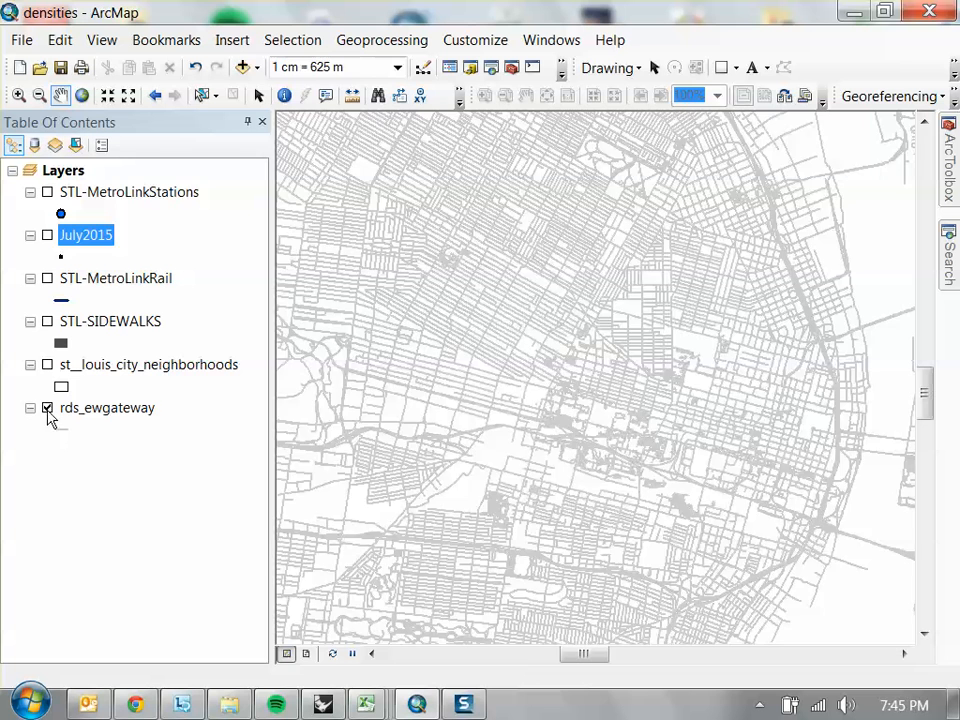
# Step: Hide the rds_ewgateway roads and display the July2015 points for the whole city
pyautogui.click(47, 408)
pyautogui.click(47, 235)
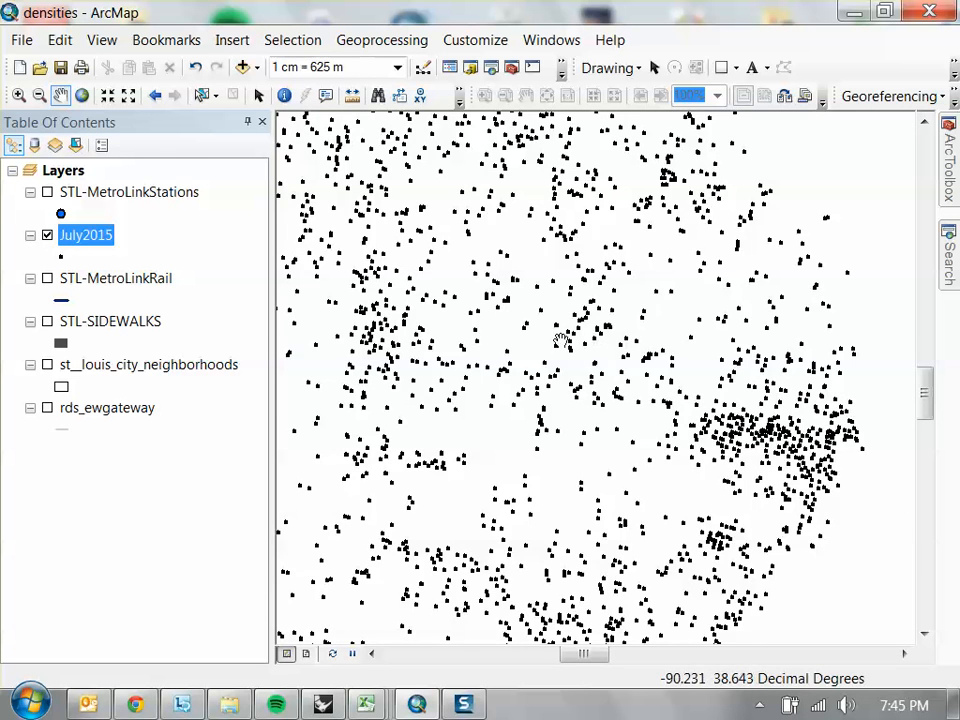
pyautogui.scroll(-3, 637, 346)
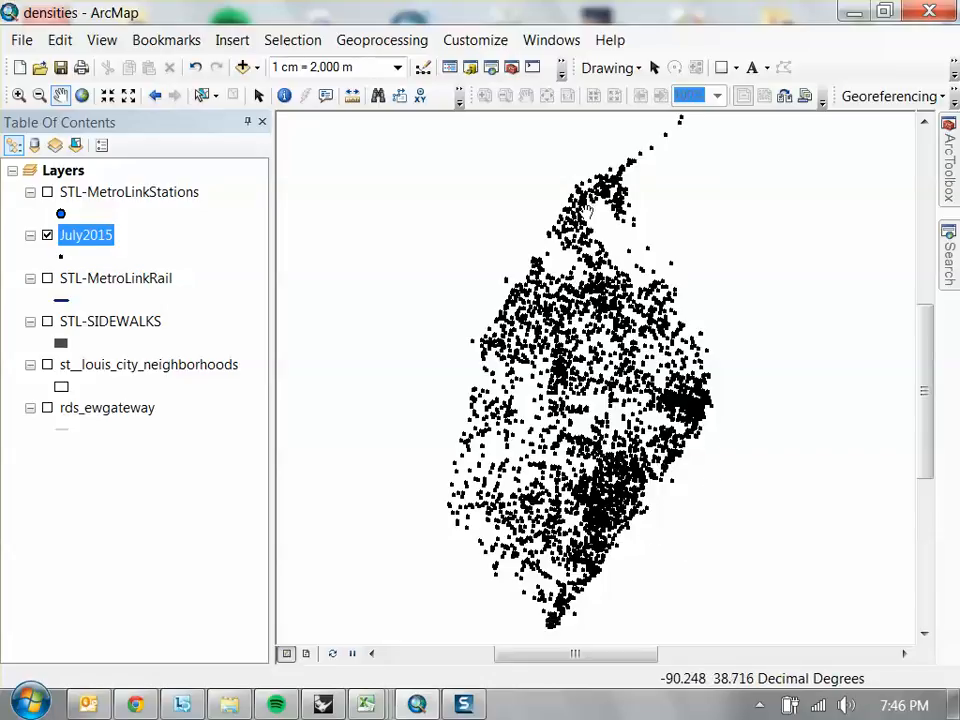
pyautogui.moveTo(634, 229); pyautogui.dragTo(619, 253)
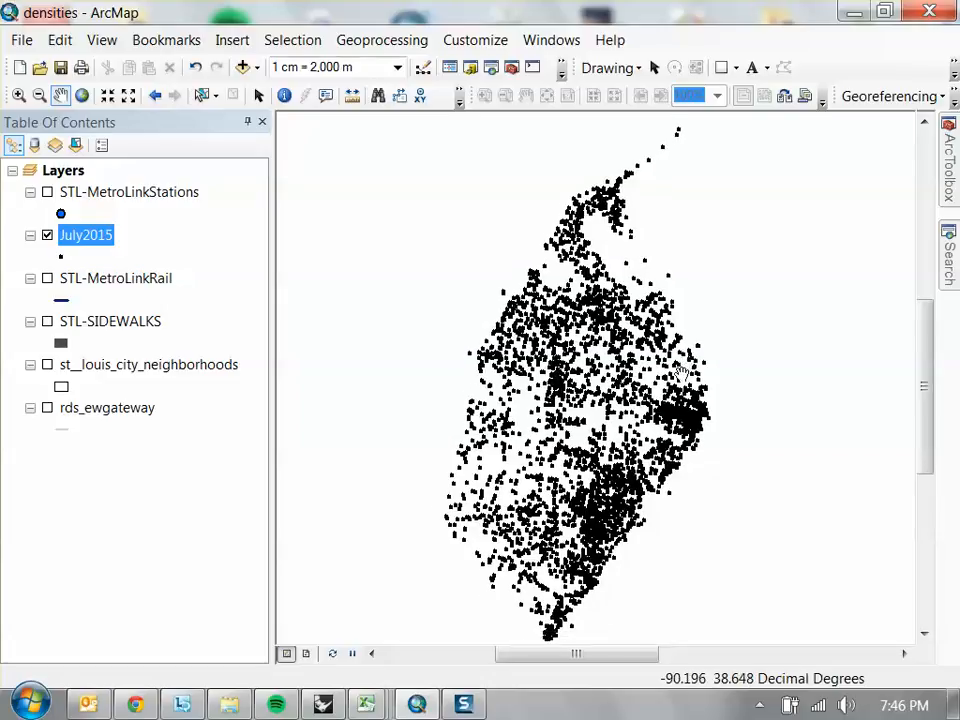
pyautogui.scroll(1, 658, 382)
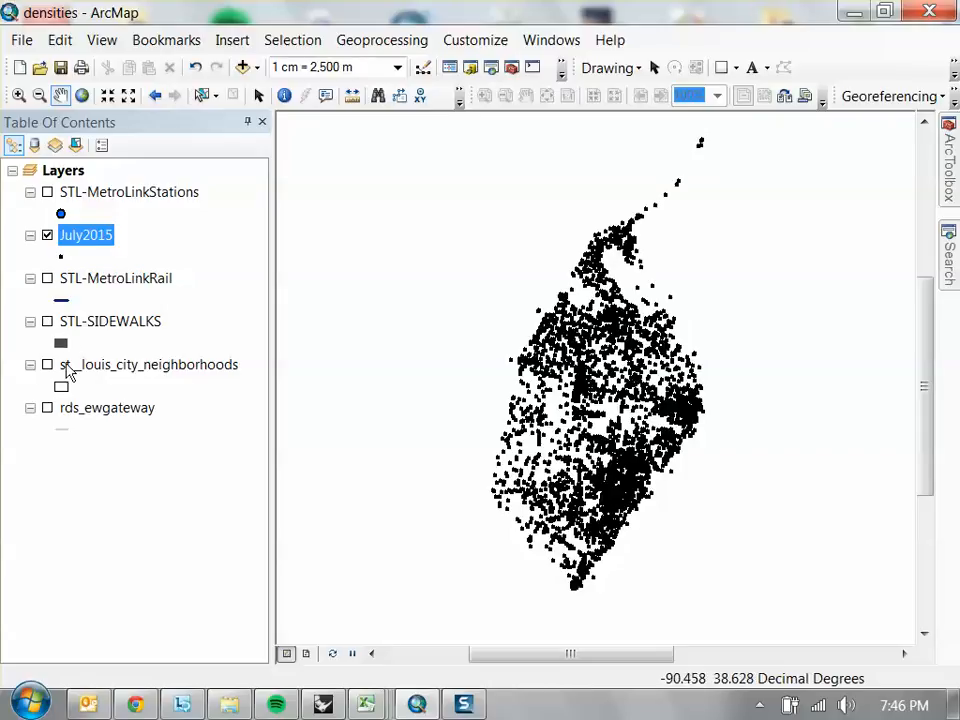
# Step: Display st__louis_city_neighborhoods and compare the boundaries with and without the July2015 points
pyautogui.click(47, 366)
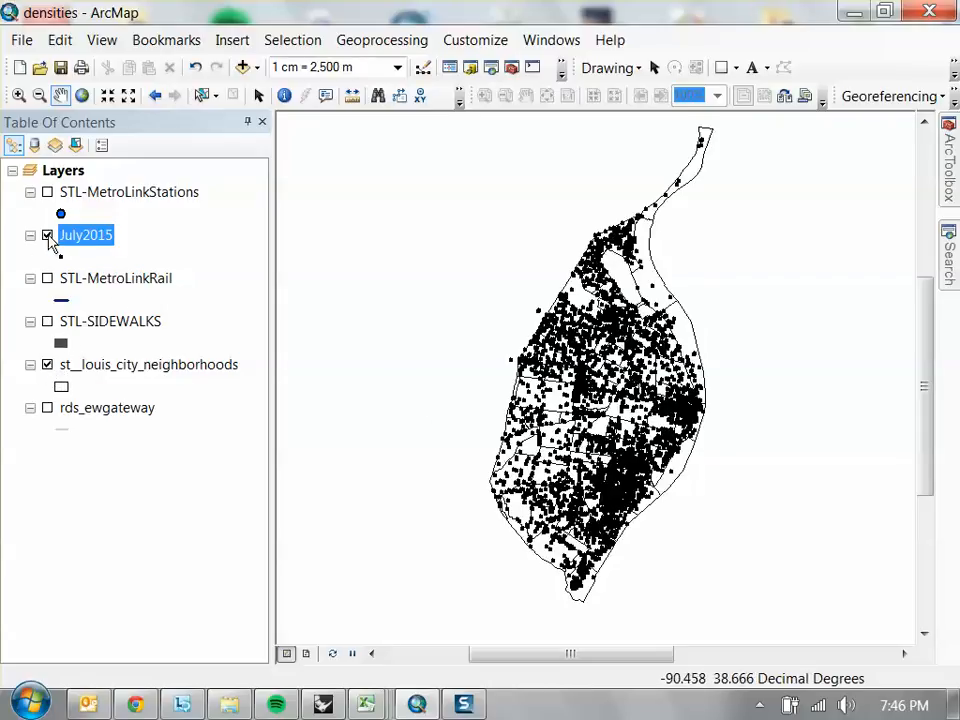
pyautogui.click(47, 235)
pyautogui.scroll(3, 638, 376)
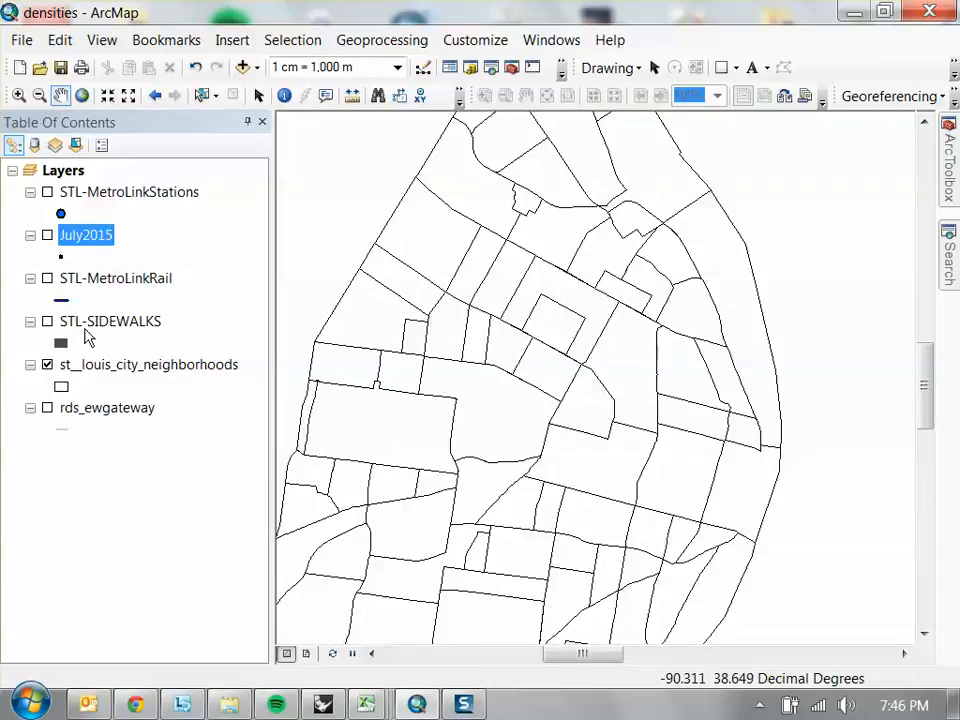
pyautogui.click(47, 365)
pyautogui.click(47, 236)
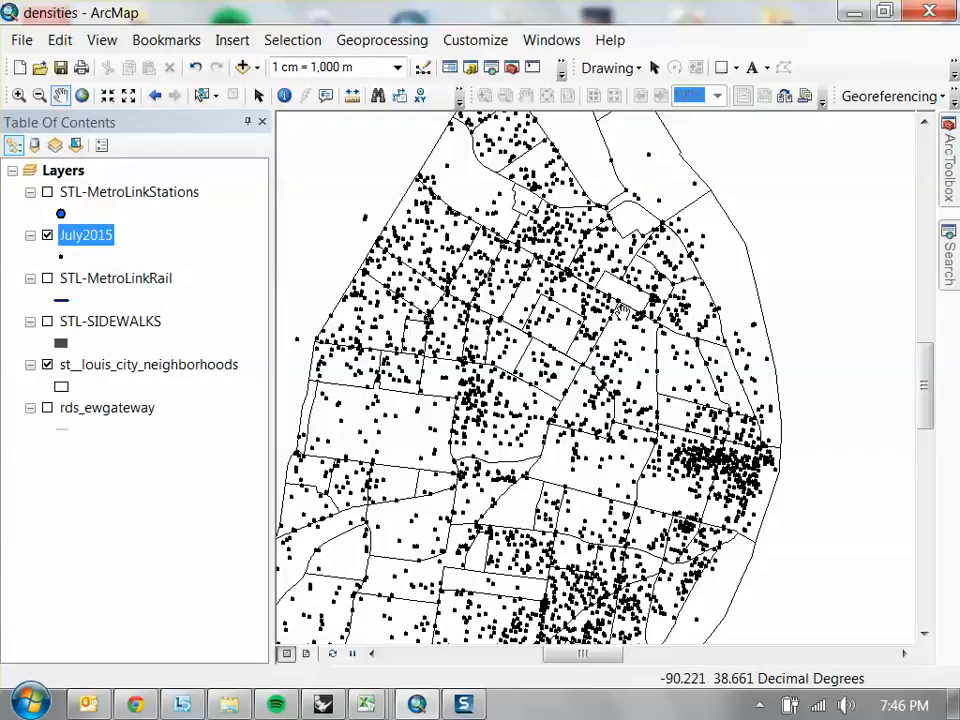
# Step: Hide the July2015 points and examine the differing sizes of the neighborhood polygons on their own
pyautogui.click(47, 236)
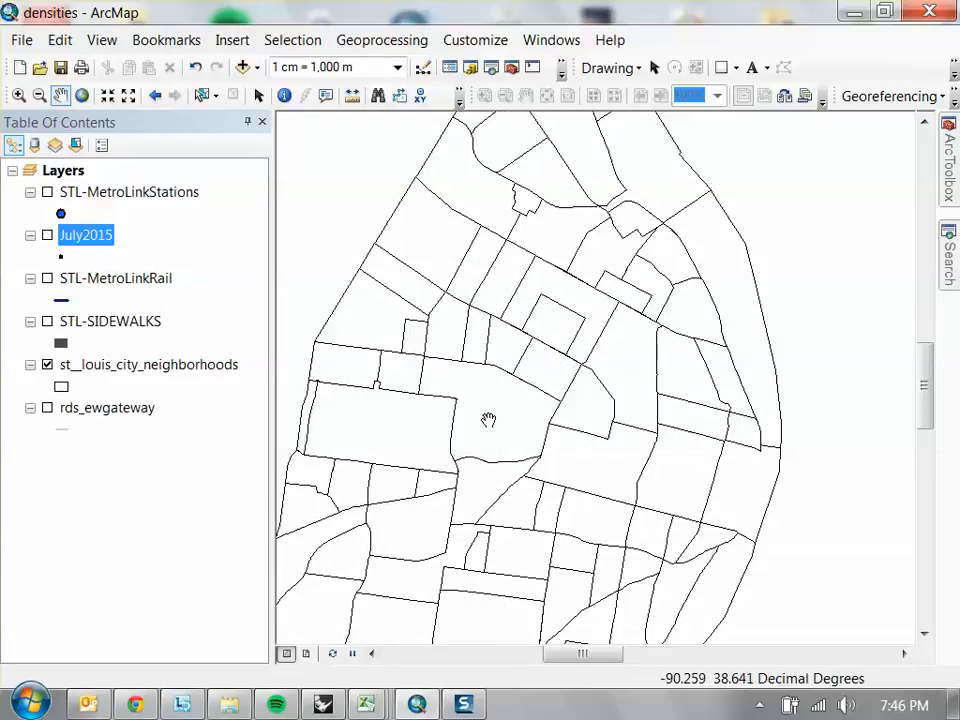
pyautogui.moveTo(618, 341); pyautogui.dragTo(615, 453)
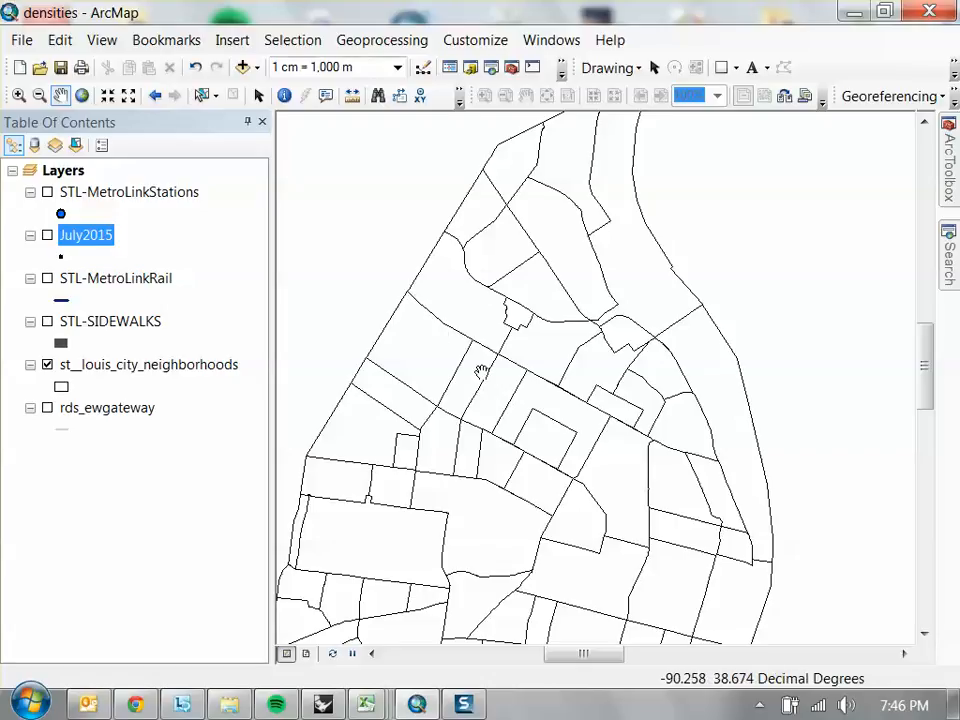
pyautogui.scroll(3, 560, 390)
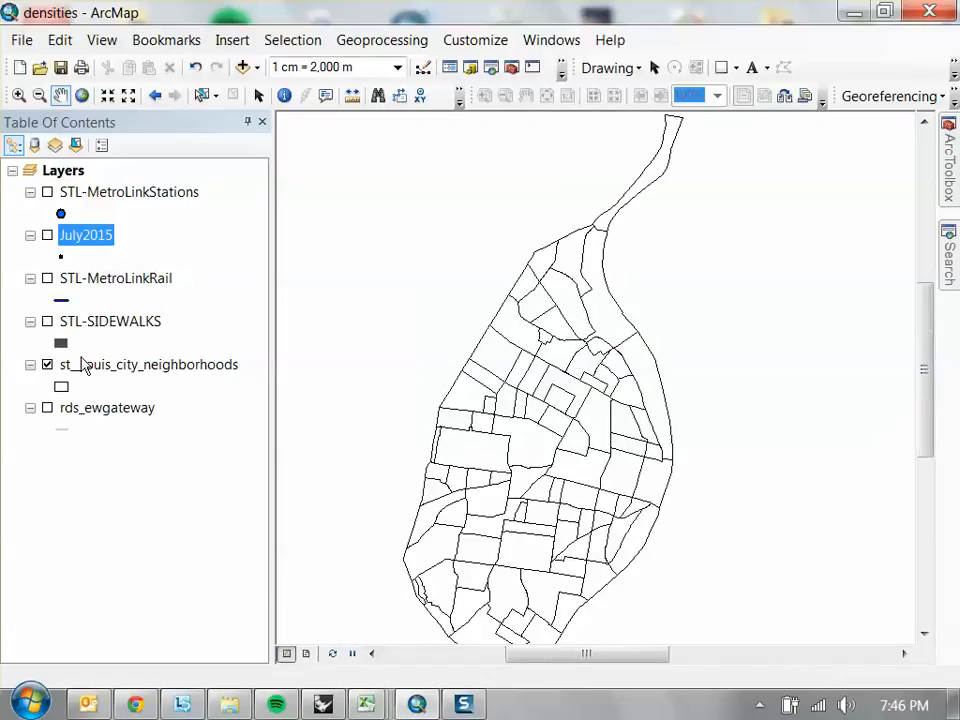
# Step: Hide st__louis_city_neighborhoods and display the July2015 points alone for the whole city
pyautogui.click(47, 364)
pyautogui.click(47, 235)
pyautogui.scroll(1, 550, 389)
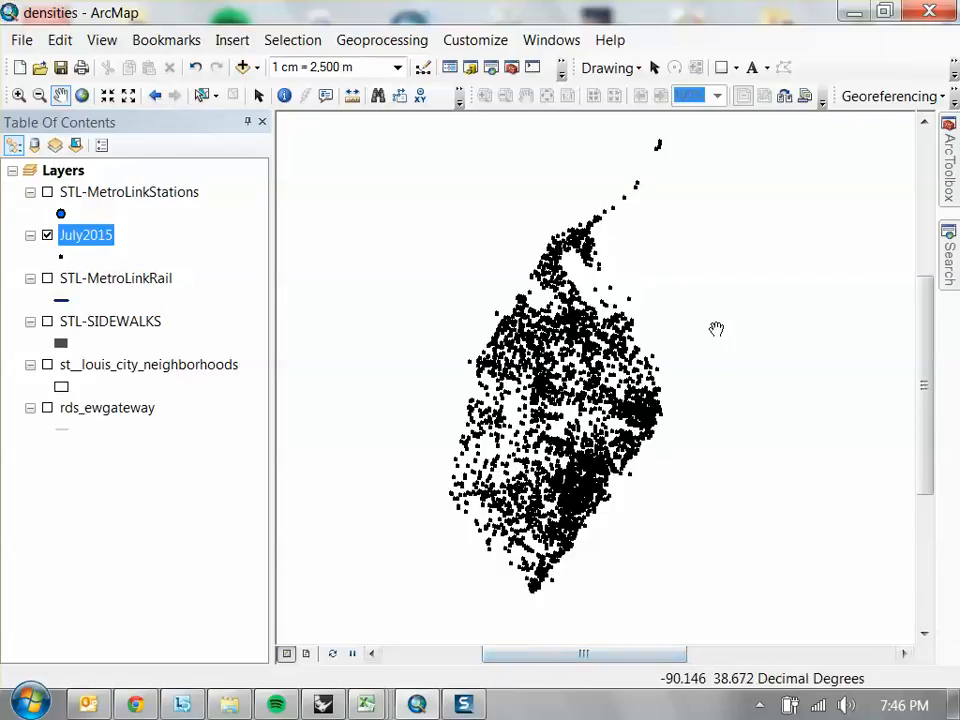
pyautogui.moveTo(718, 328); pyautogui.dragTo(715, 355)
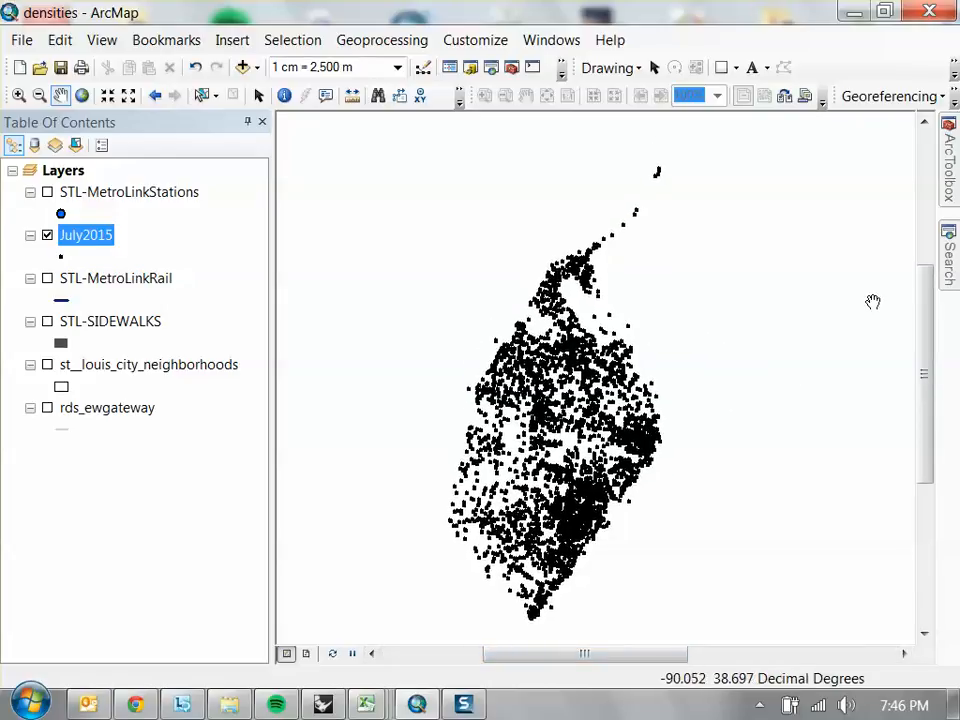
# Step: Collapse the Features toolset and the Data Management Tools toolbox in ArcToolbox
pyautogui.click(946, 253)
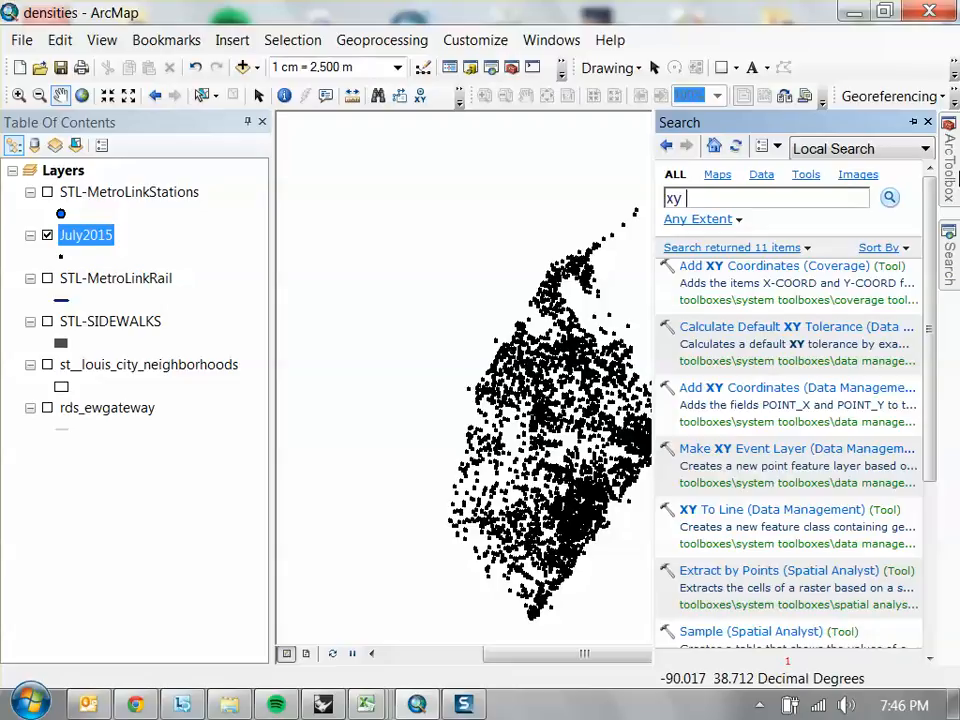
pyautogui.click(953, 176)
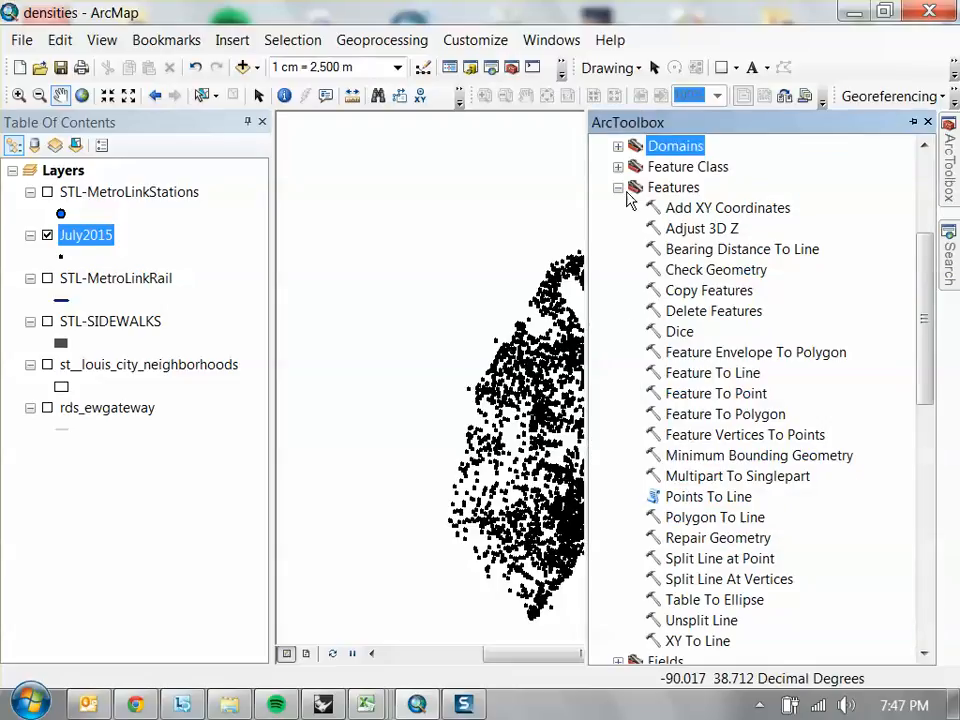
pyautogui.click(618, 188)
pyautogui.scroll(4, 780, 271)
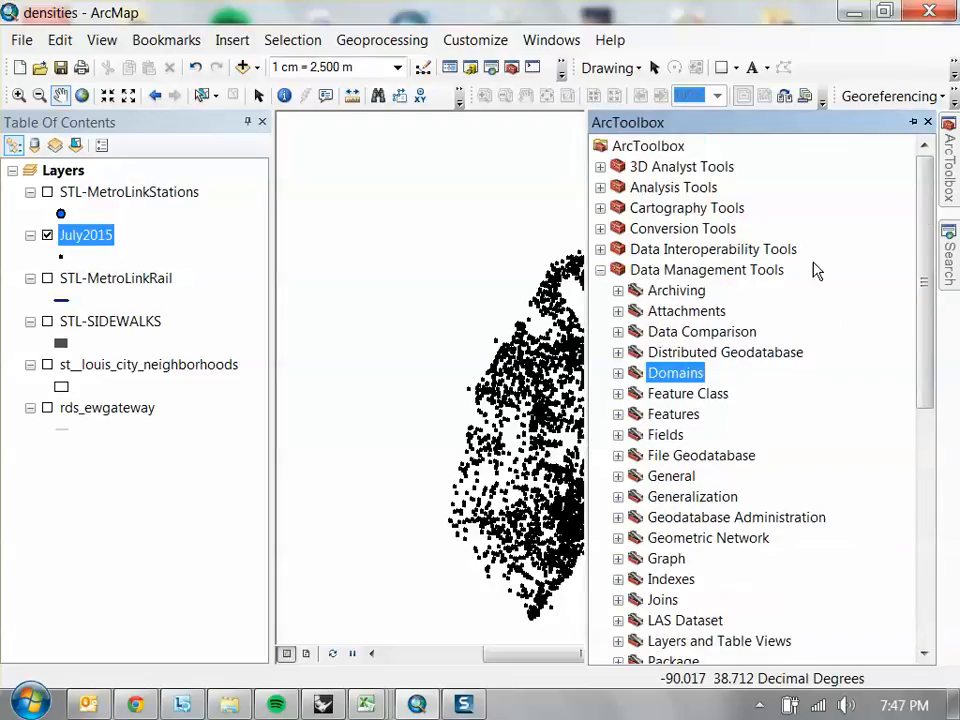
pyautogui.click(599, 270)
# Step: Search for the fishnet tool and open Create Fishnet
pyautogui.click(952, 262)
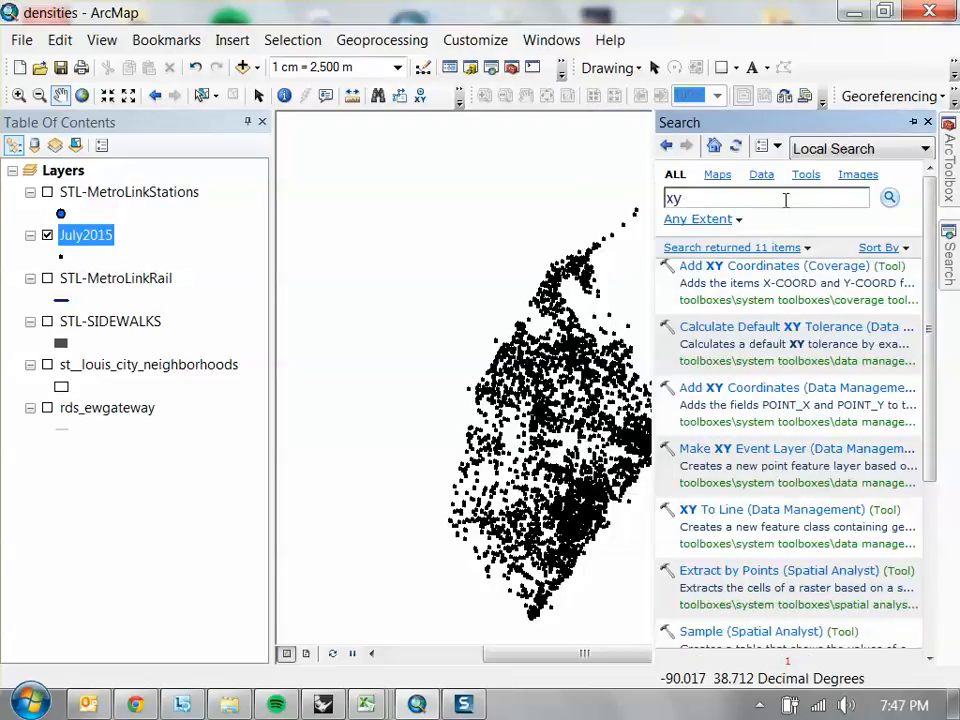
pyautogui.click(750, 197)
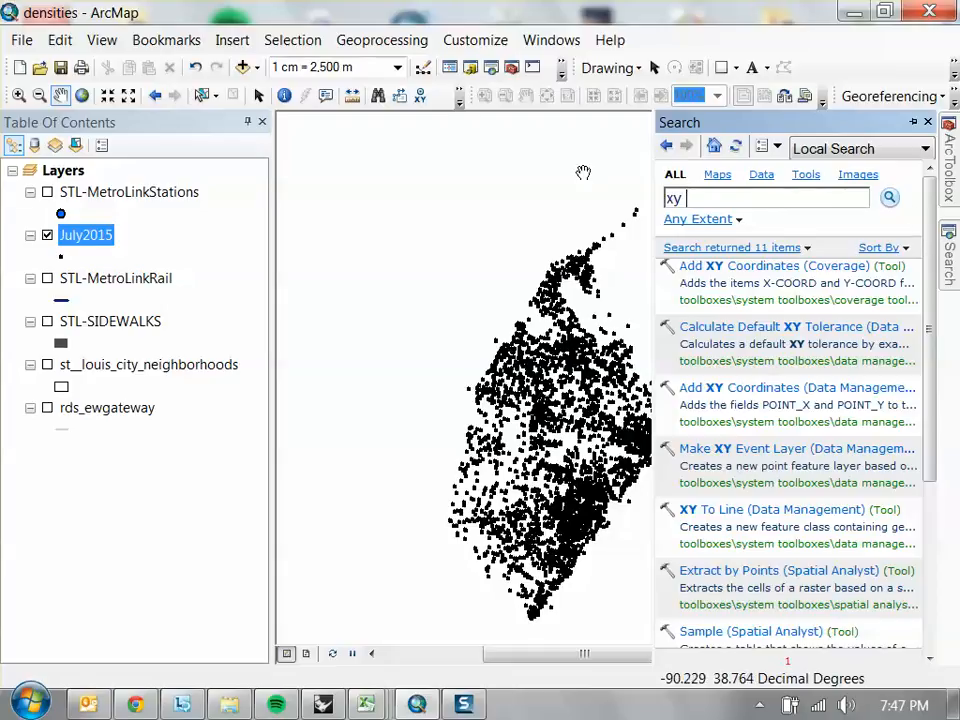
pyautogui.click(493, 69)
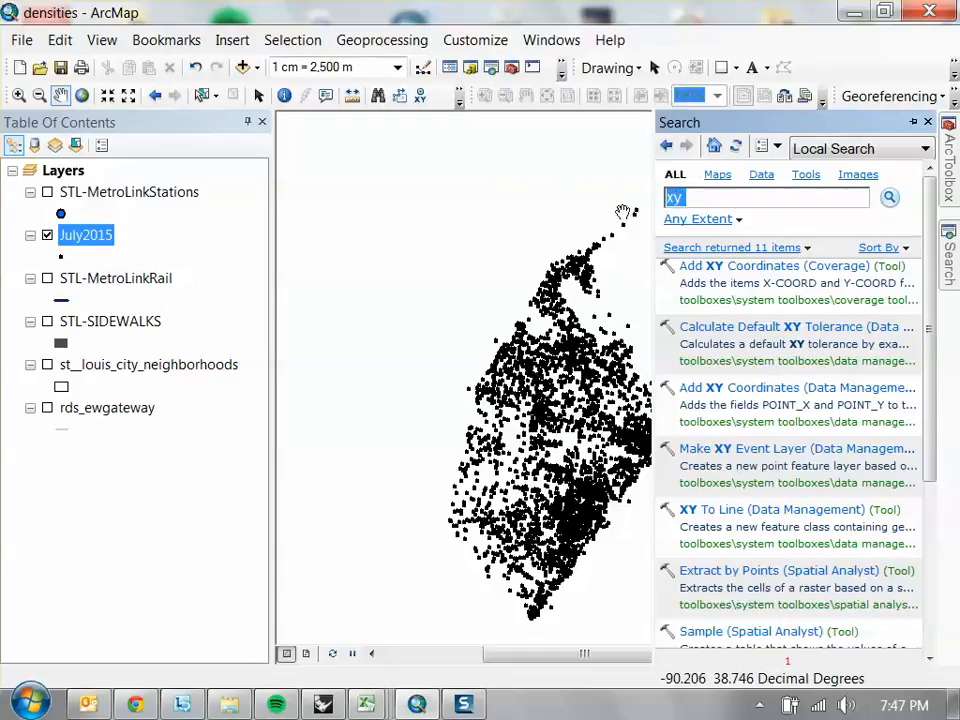
pyautogui.write('fius')
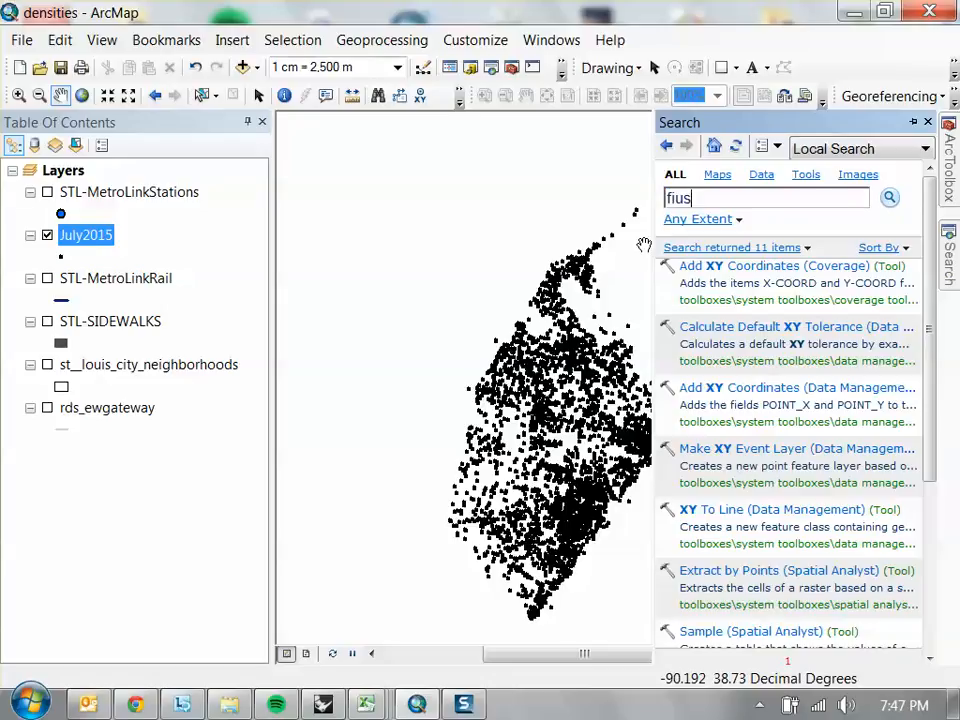
pyautogui.write('s')
pyautogui.press('Return')
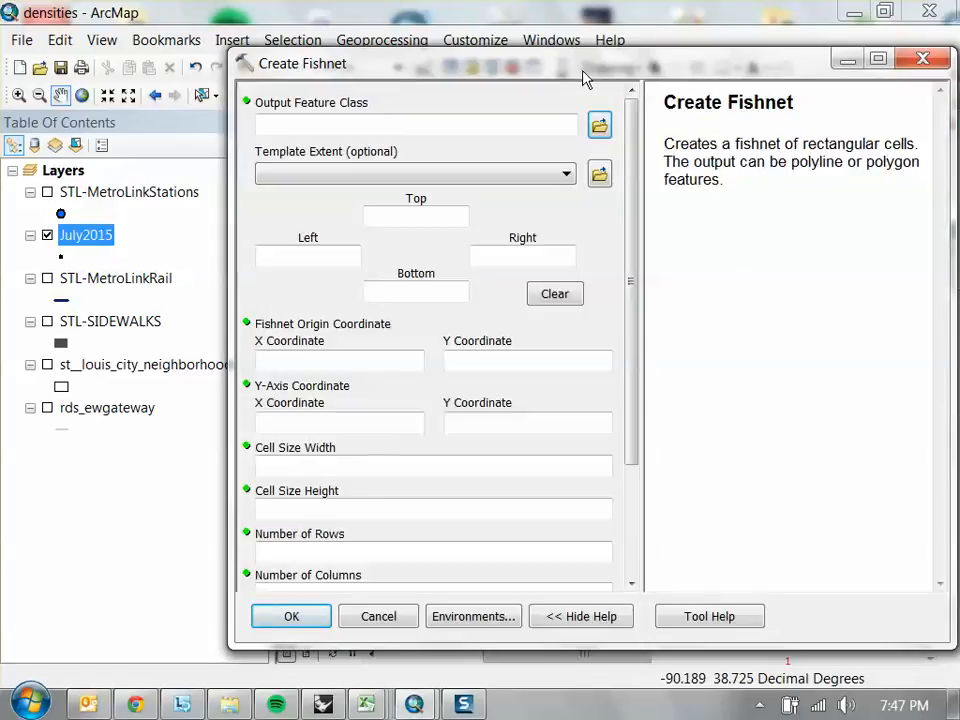
pyautogui.moveTo(585, 78); pyautogui.dragTo(533, 56)
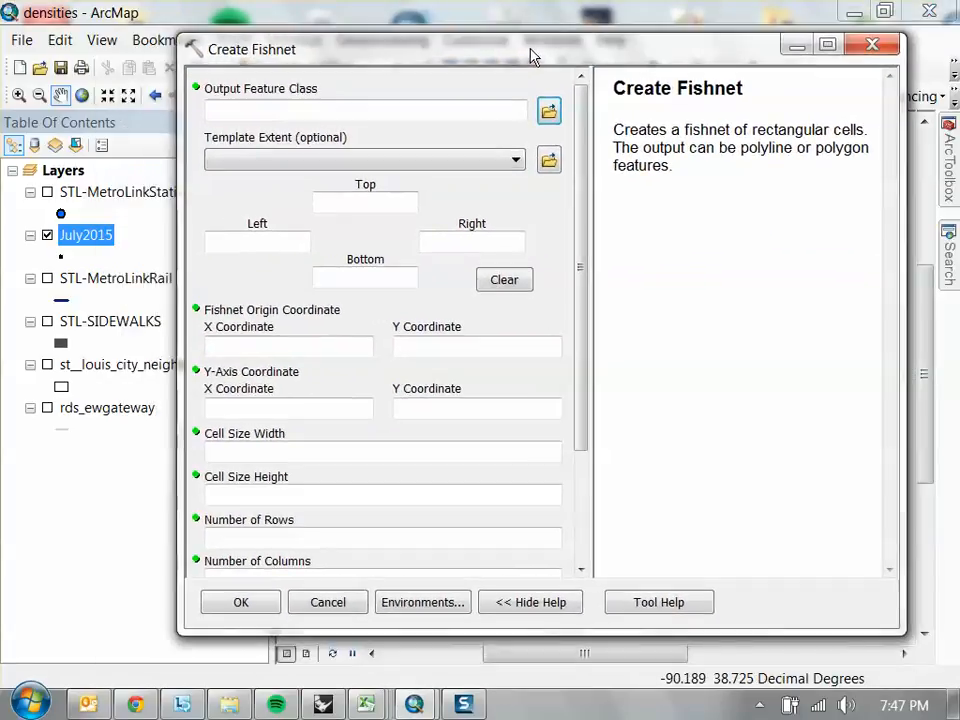
# Step: Set the fishnet output feature class to a file named fishnet in the ArcGIS documents folder
pyautogui.click(501, 107)
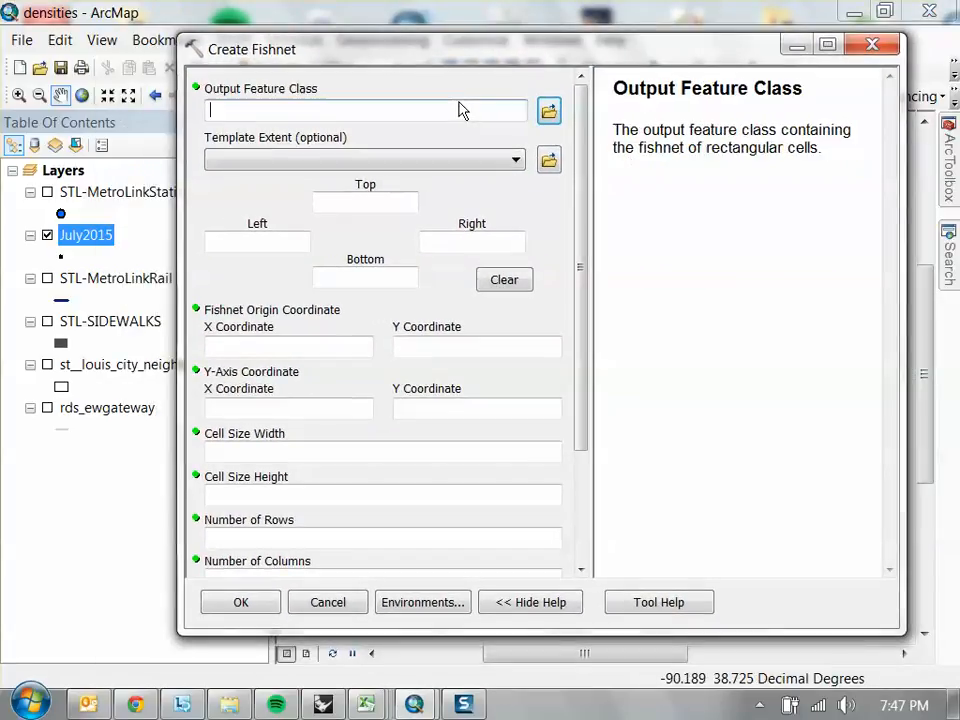
pyautogui.click(550, 110)
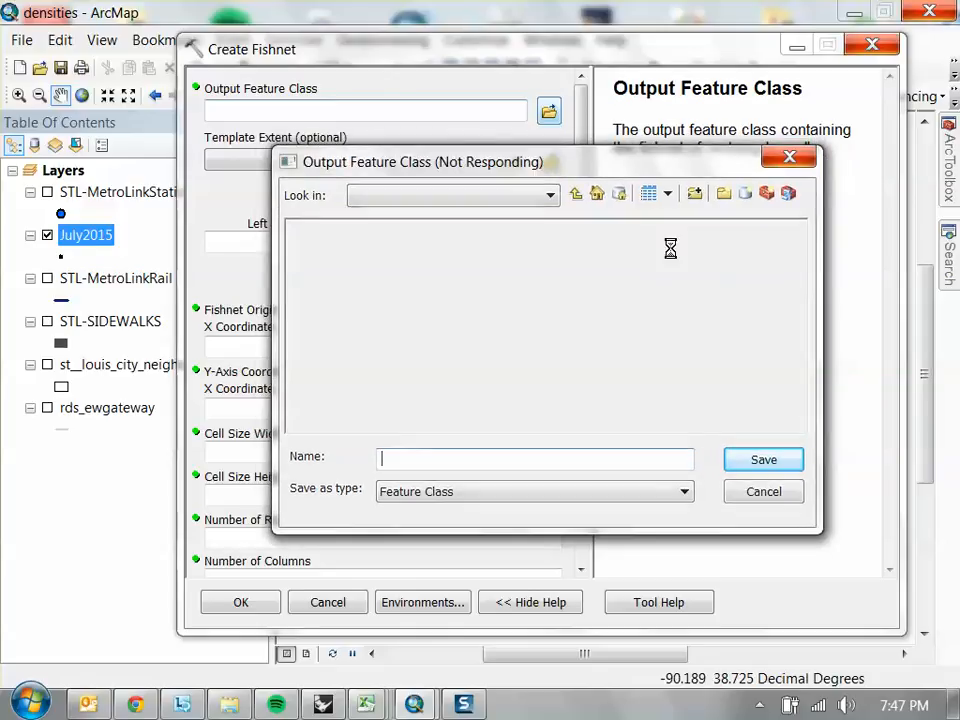
pyautogui.click(763, 703)
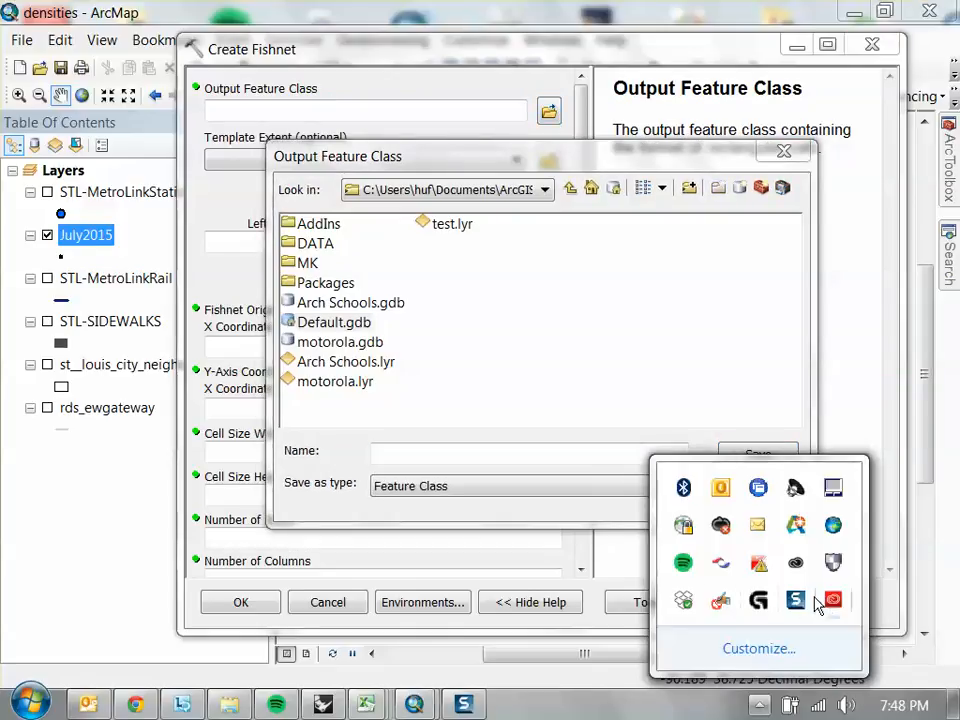
pyautogui.click(743, 712)
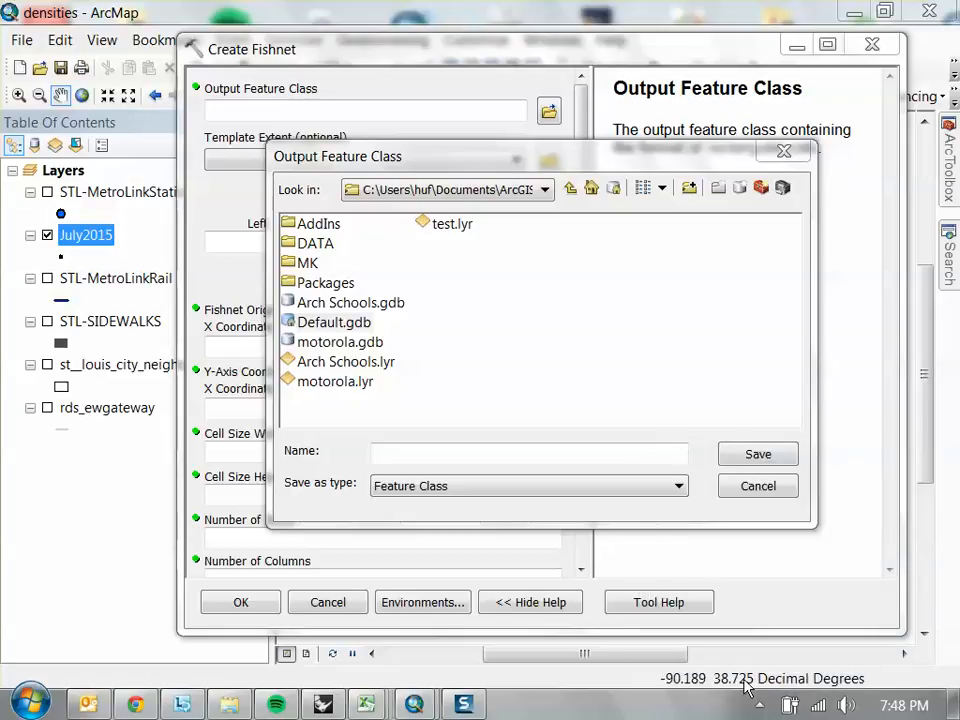
pyautogui.click(400, 562)
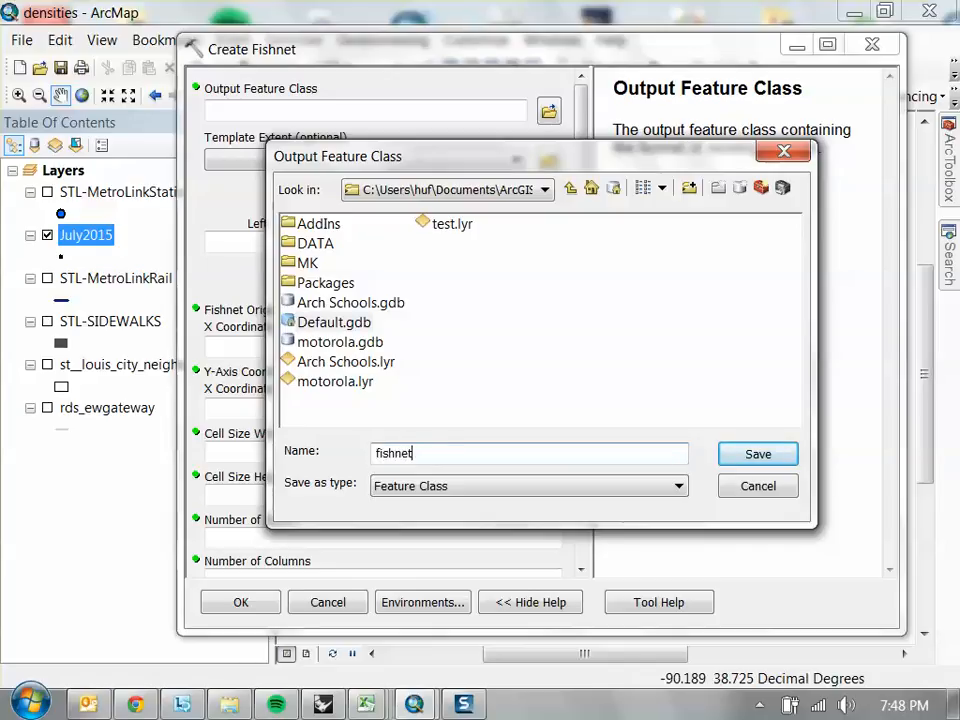
pyautogui.click(758, 454)
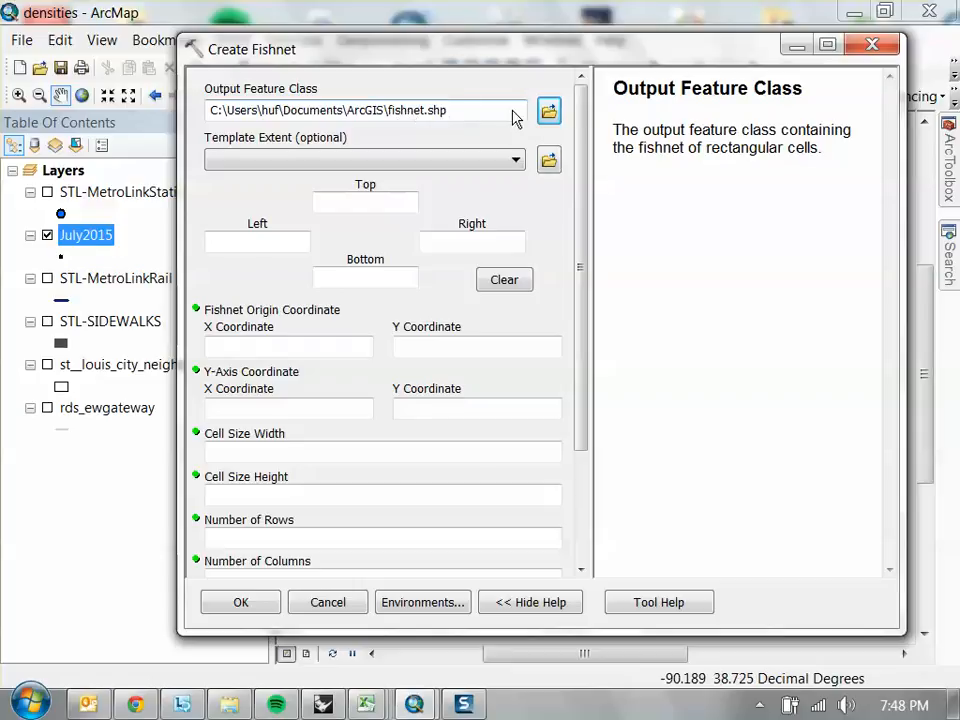
# Step: Redirect the output feature class to Default.gdb with the name fishnet
pyautogui.click(549, 111)
pyautogui.doubleClick(335, 321)
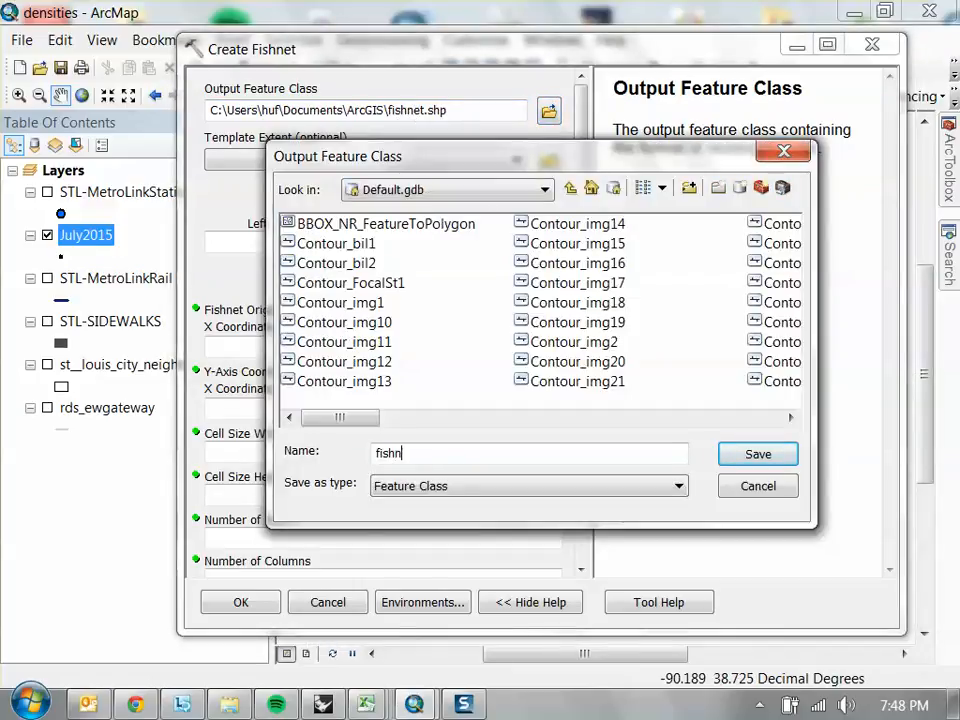
pyautogui.click(760, 455)
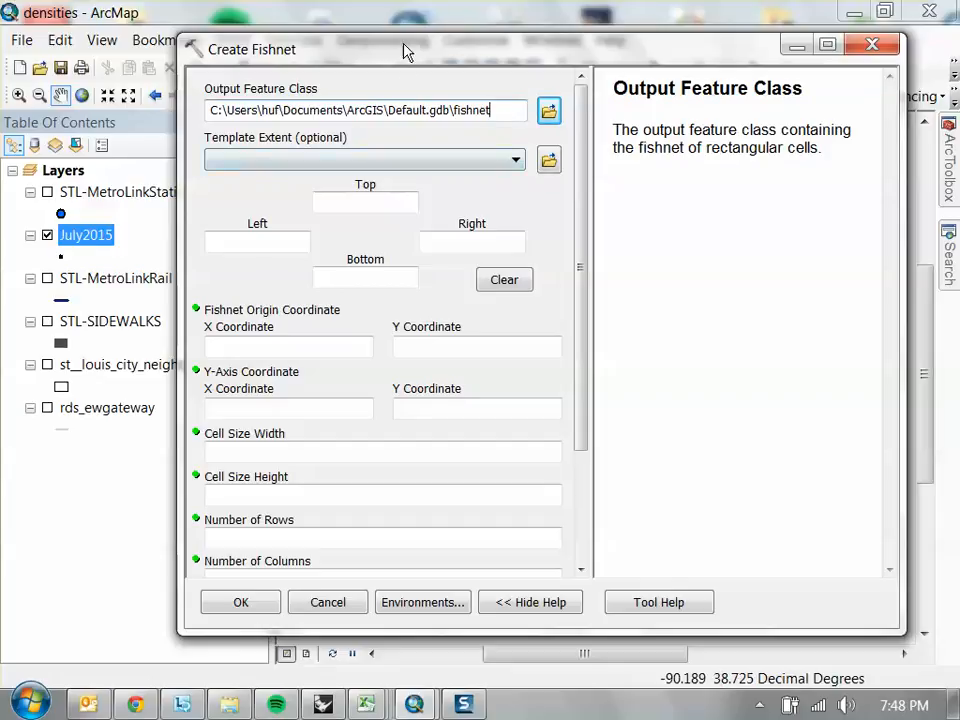
pyautogui.moveTo(405, 50); pyautogui.dragTo(391, 42)
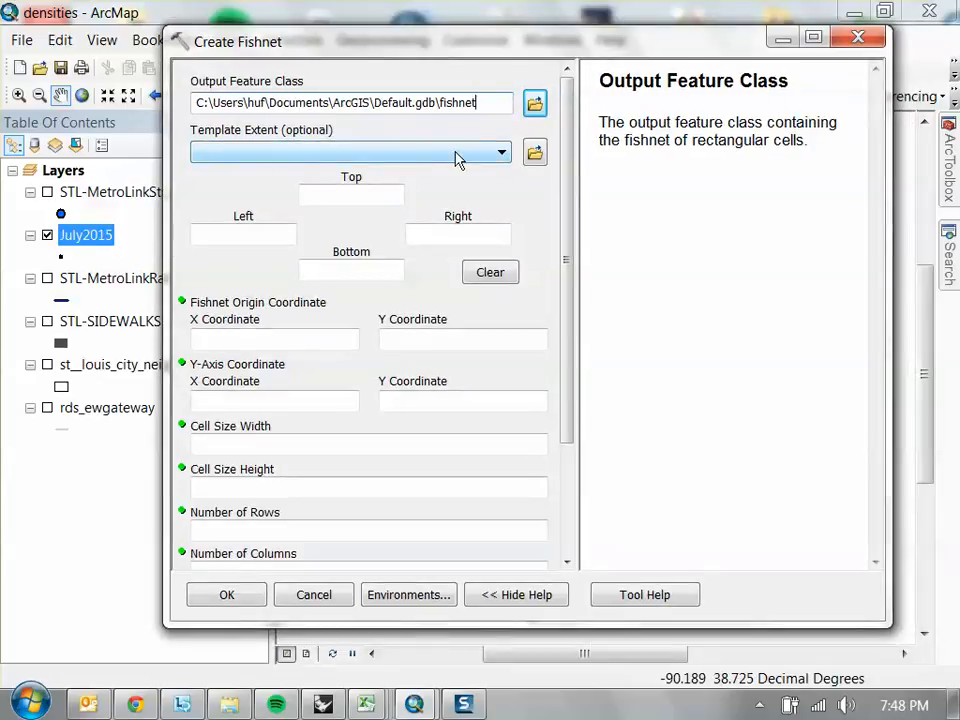
# Step: Set the fishnet's template extent to be the same as layer July2015
pyautogui.click(497, 154)
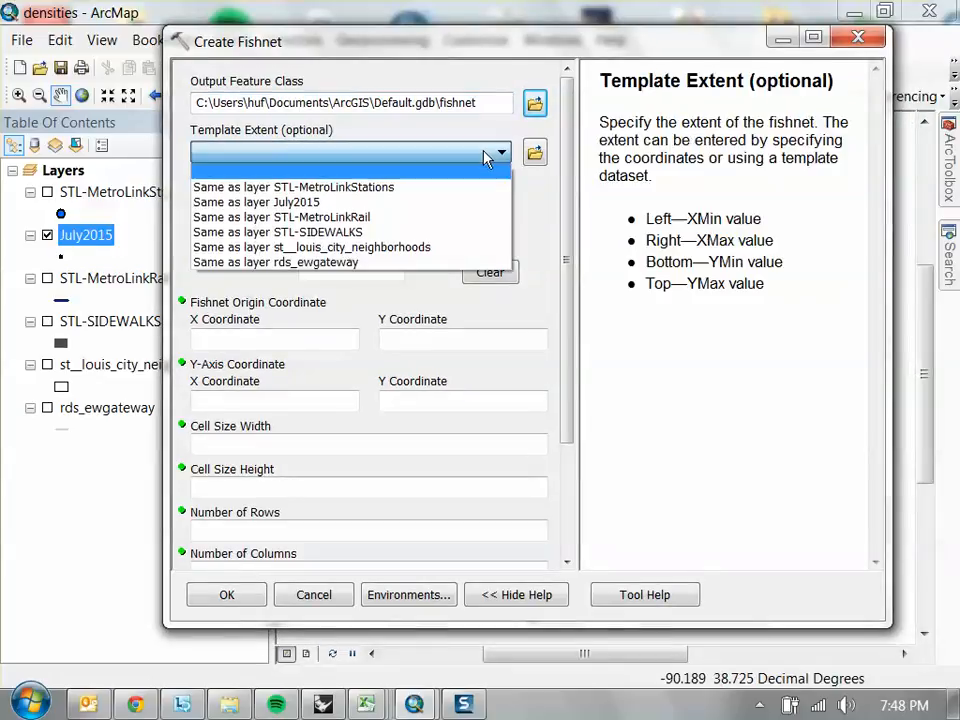
pyautogui.moveTo(330, 40); pyautogui.dragTo(313, 449)
pyautogui.moveTo(437, 463); pyautogui.dragTo(408, 560)
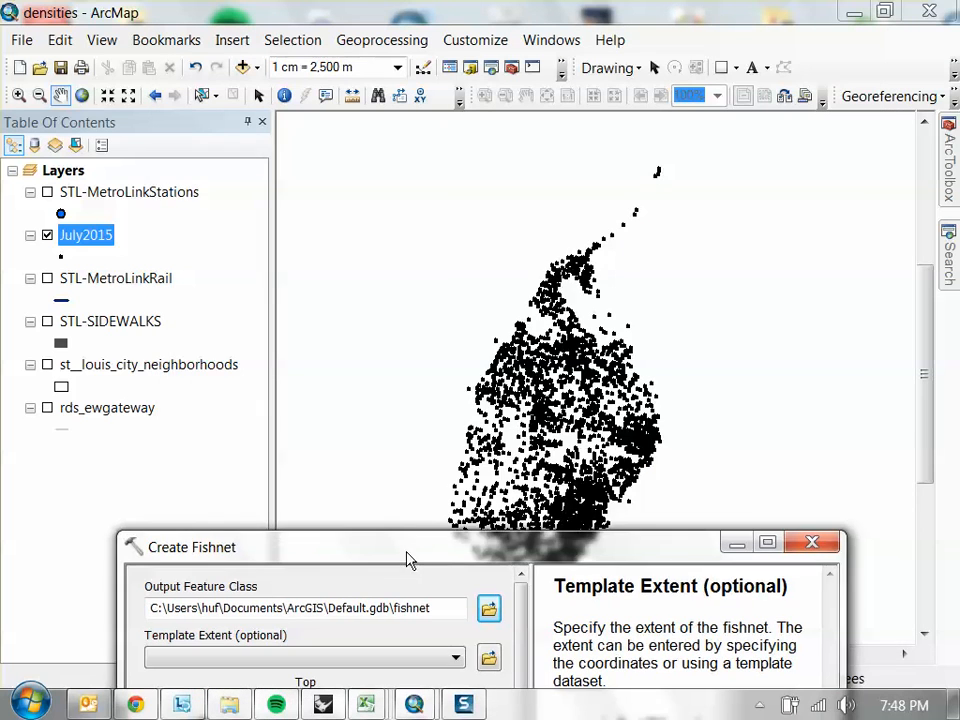
pyautogui.moveTo(685, 549); pyautogui.dragTo(704, 481)
pyautogui.moveTo(398, 458); pyautogui.dragTo(338, 48)
pyautogui.click(253, 180)
pyautogui.click(200, 230)
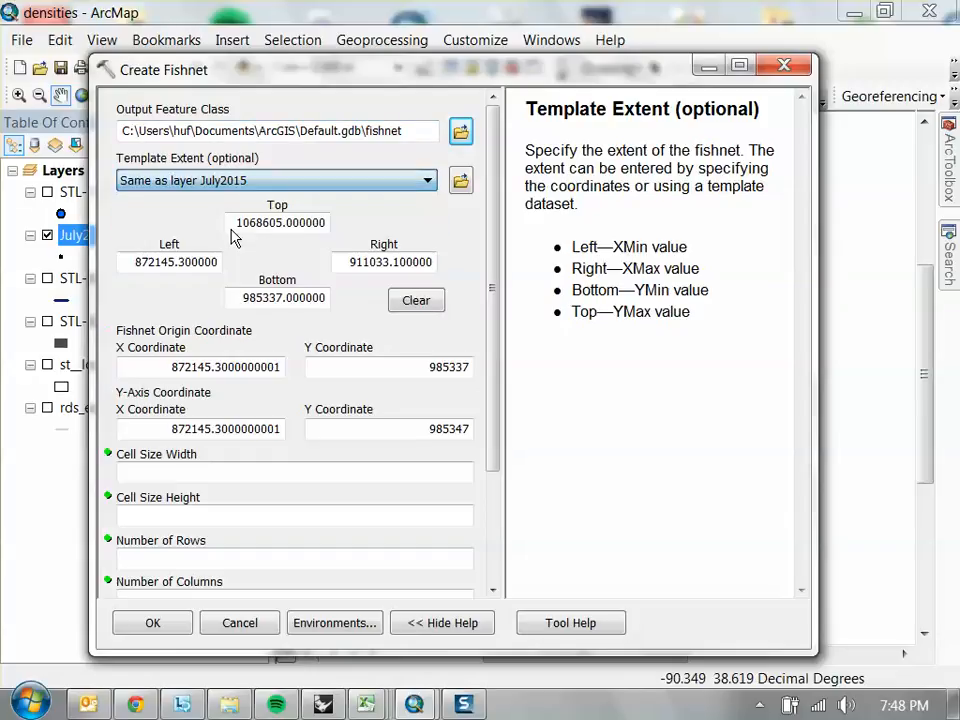
pyautogui.moveTo(367, 81); pyautogui.dragTo(398, 62)
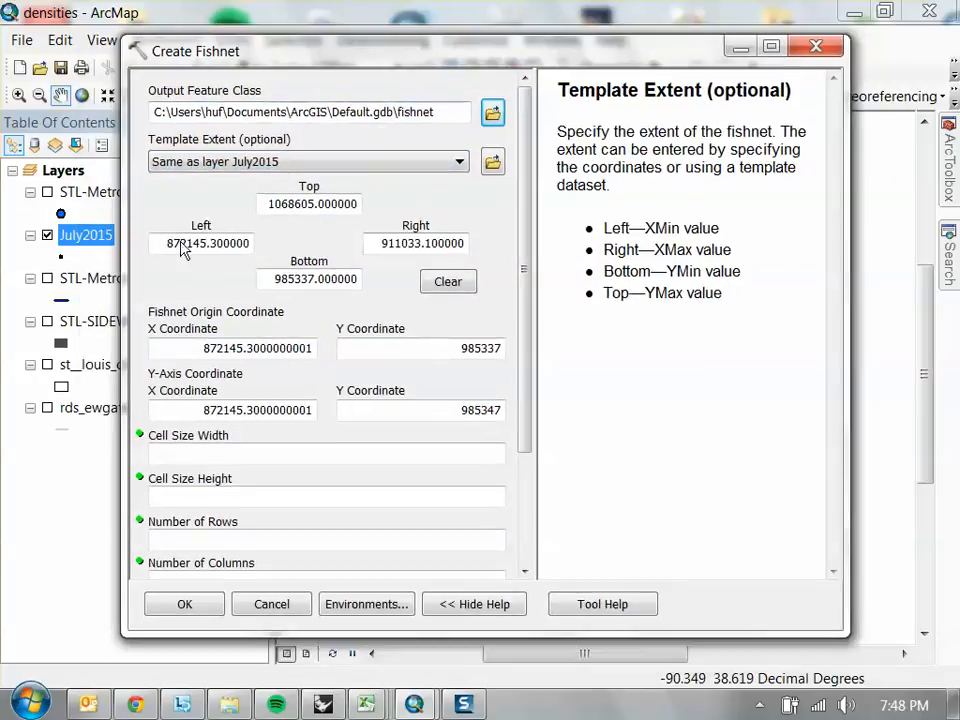
pyautogui.moveTo(536, 319); pyautogui.dragTo(636, 326)
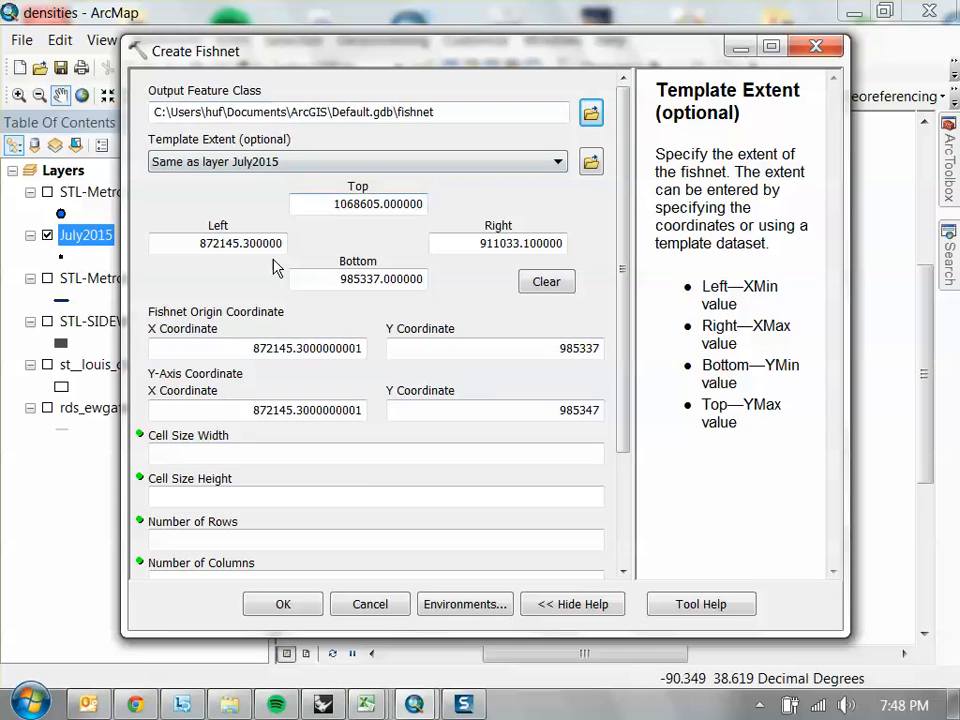
pyautogui.moveTo(546, 56)
pyautogui.mouseDown()
pyautogui.moveTo(553, 511)
pyautogui.moveTo(566, 121)
pyautogui.moveTo(537, 57)
pyautogui.mouseUp()
# Step: Review the Cell Size Width and Cell Size Height parameters of the fishnet
pyautogui.scroll(-2, 499, 414)
pyautogui.scroll(-2, 499, 414)
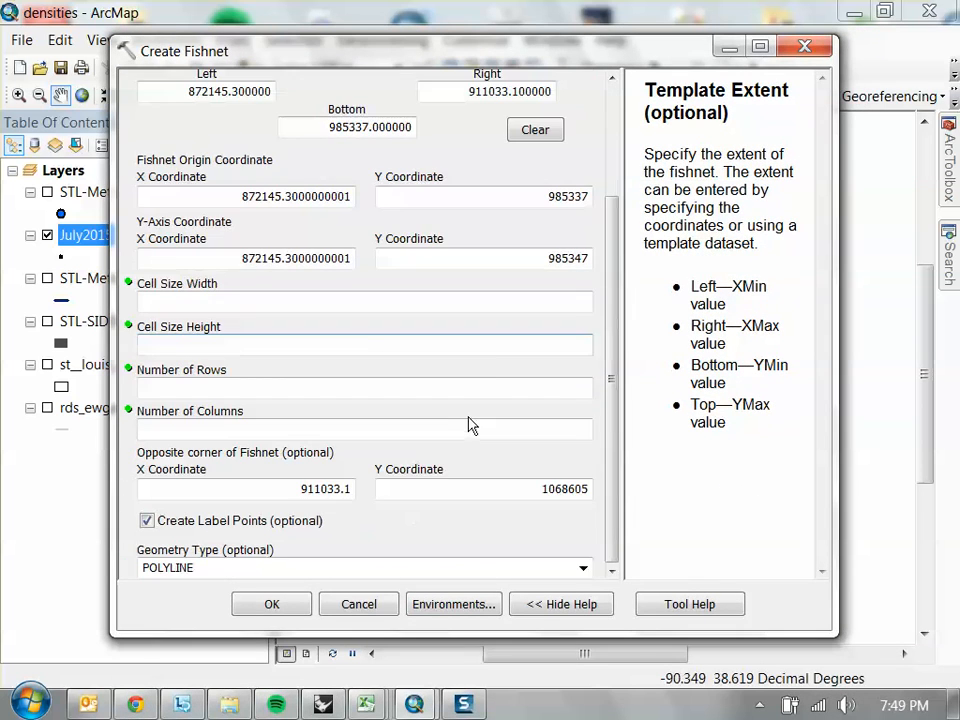
pyautogui.click(543, 303)
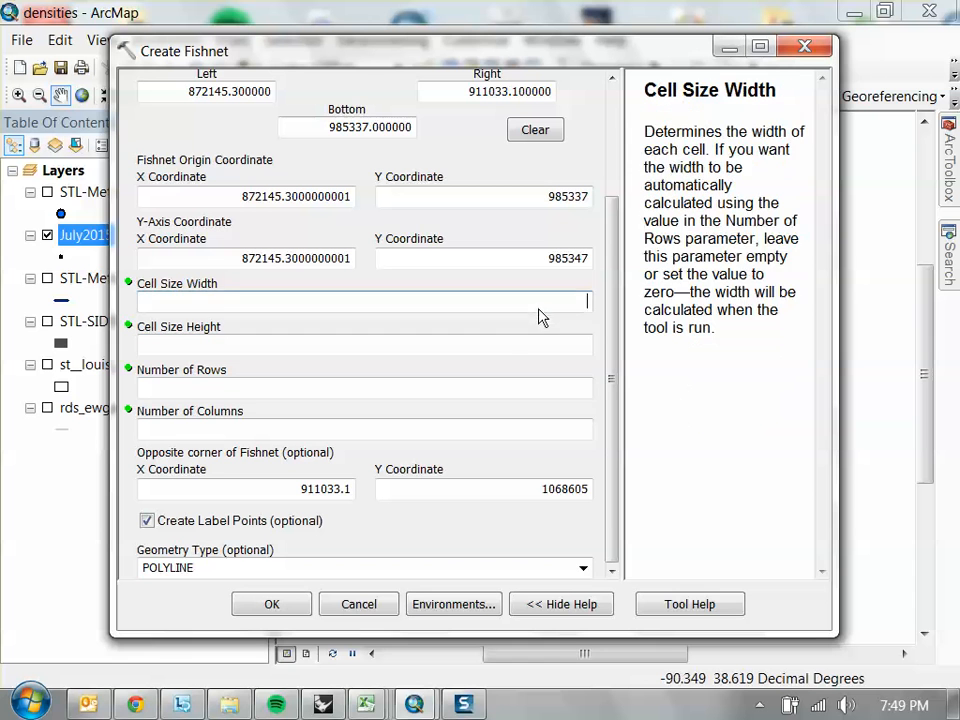
pyautogui.click(538, 348)
pyautogui.click(547, 304)
pyautogui.click(557, 347)
# Step: Look closely at the July2015 points and check the data frame's coordinate system and linear unit without applying changes
pyautogui.moveTo(649, 51); pyautogui.dragTo(553, 574)
pyautogui.scroll(3, 575, 350)
pyautogui.scroll(2, 575, 350)
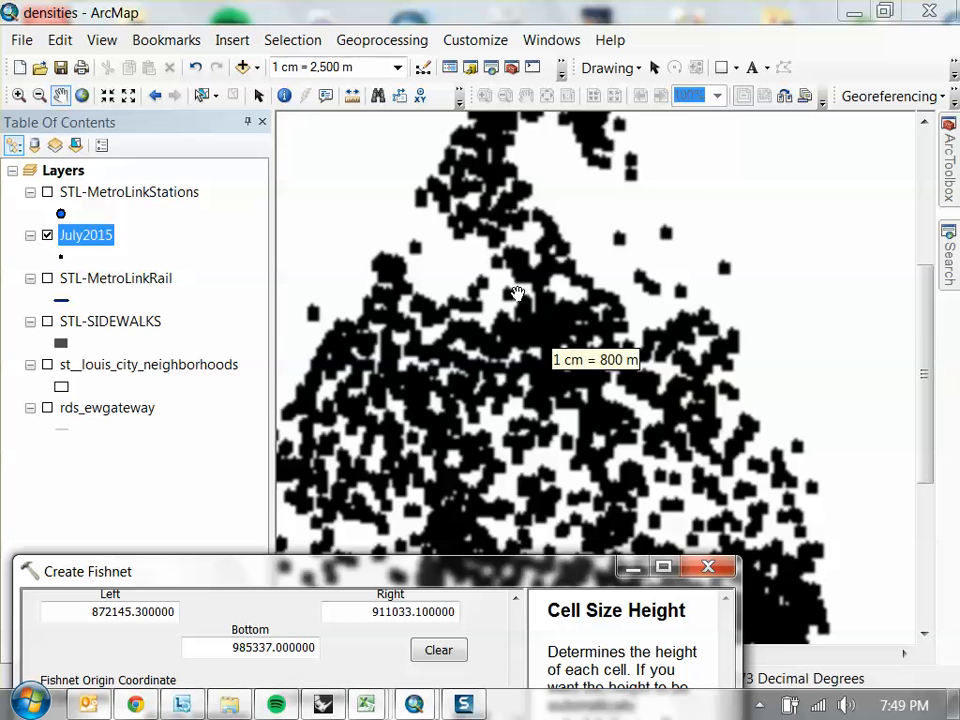
pyautogui.scroll(2, 530, 295)
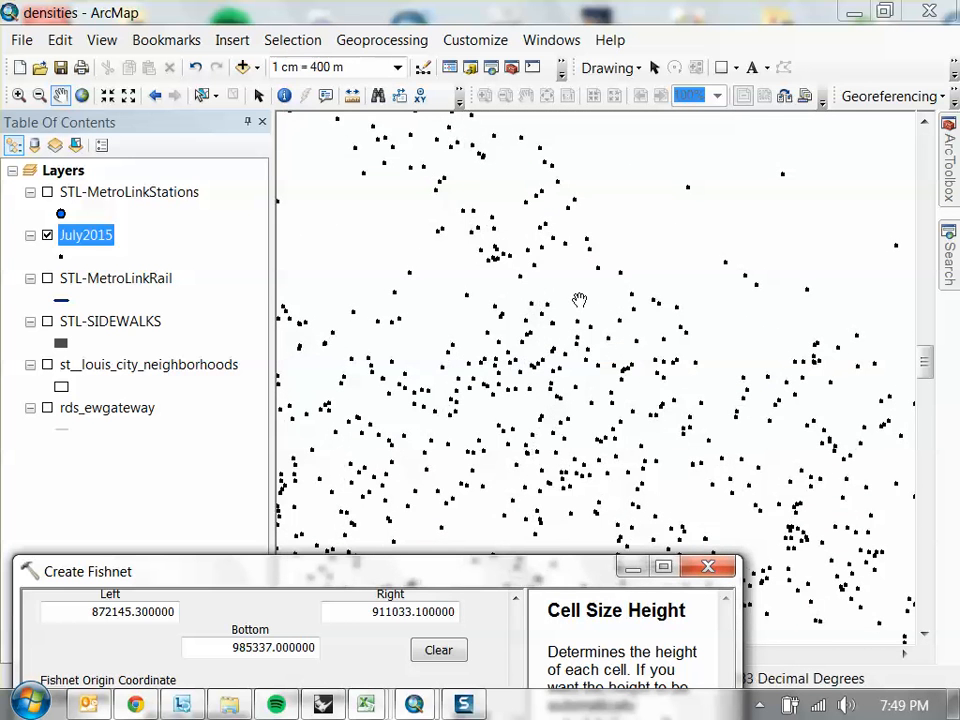
pyautogui.click(352, 95)
pyautogui.moveTo(424, 130); pyautogui.dragTo(355, 153)
pyautogui.doubleClick(63, 171)
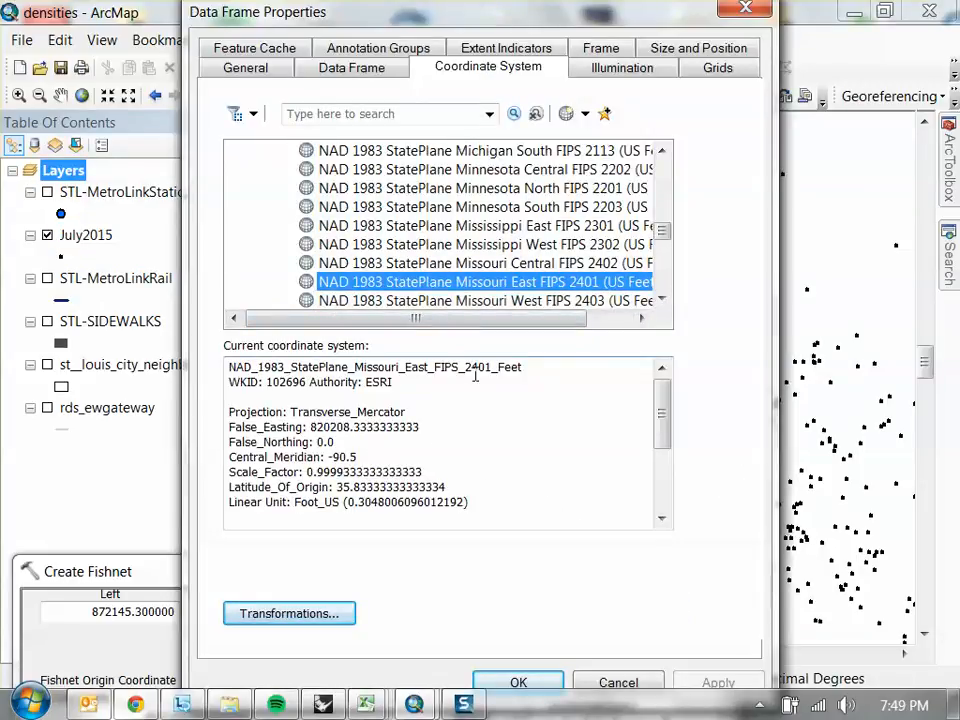
pyautogui.click(519, 683)
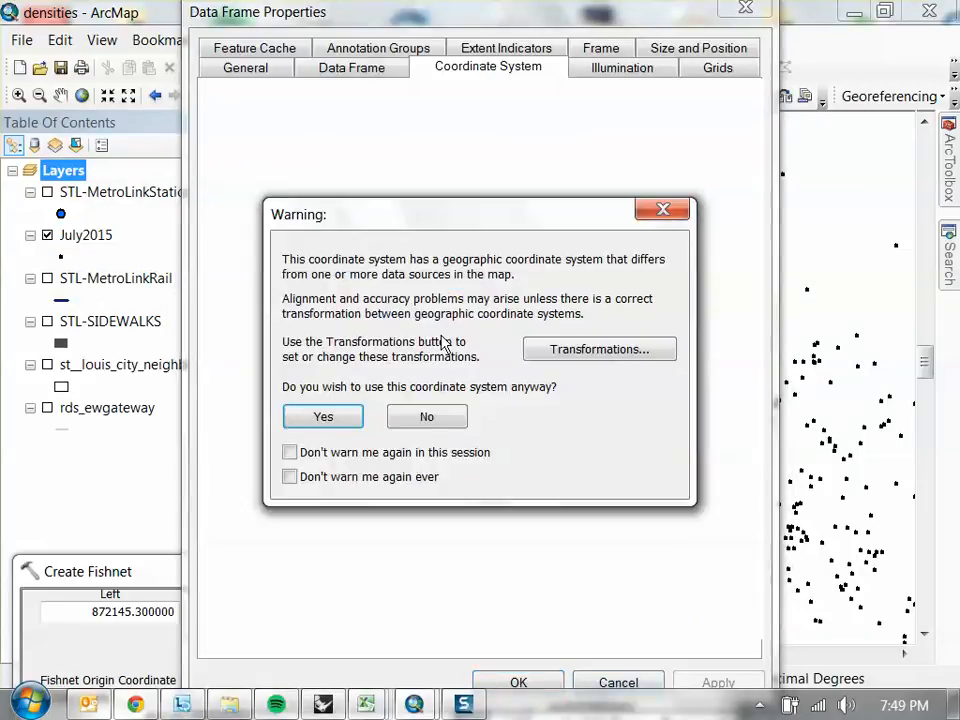
pyautogui.click(433, 422)
# Step: Measure a short vertical distance among the July2015 points to judge a suitable cell size
pyautogui.scroll(2, 620, 258)
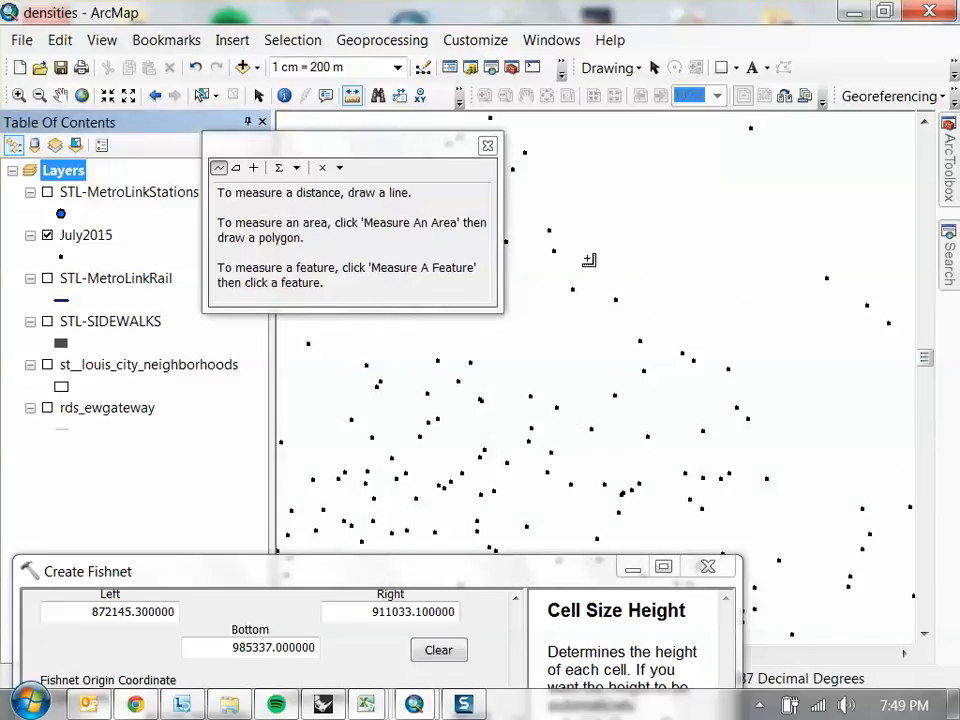
pyautogui.click(589, 260)
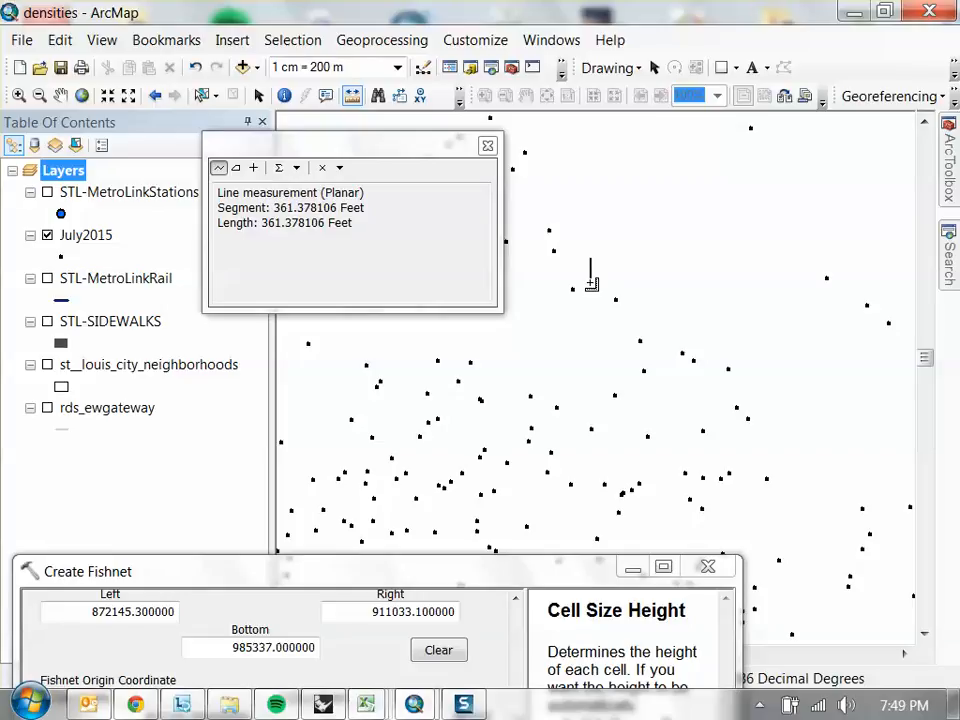
pyautogui.click(487, 145)
# Step: Set both the cell size width and the cell size height of the fishnet to 300
pyautogui.moveTo(575, 571); pyautogui.dragTo(633, 80)
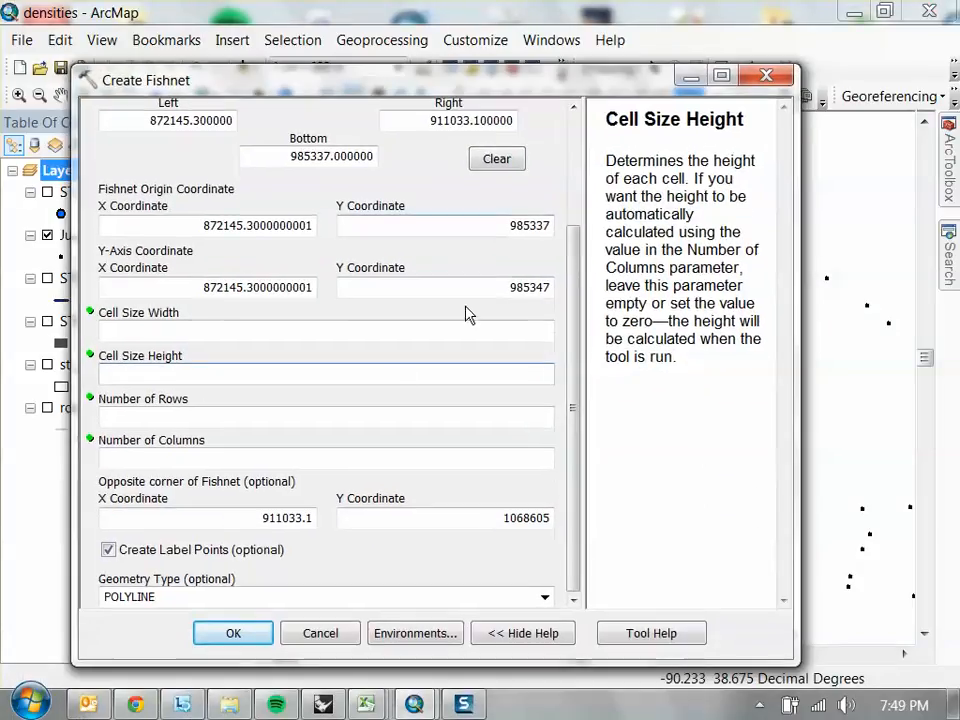
pyautogui.click(355, 333)
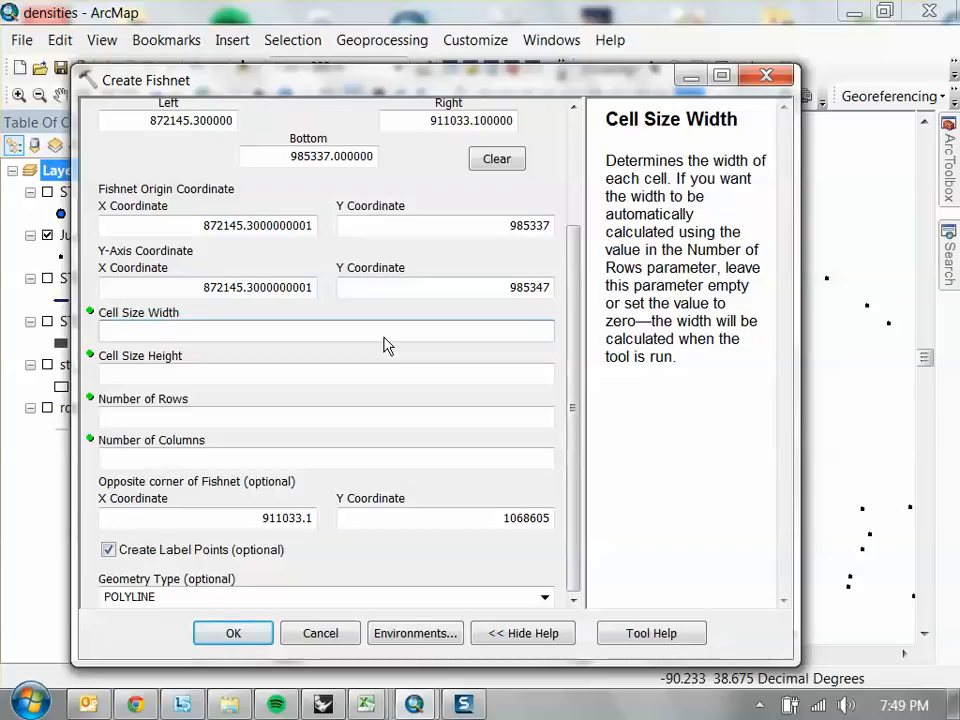
pyautogui.click(444, 375)
pyautogui.write('300')
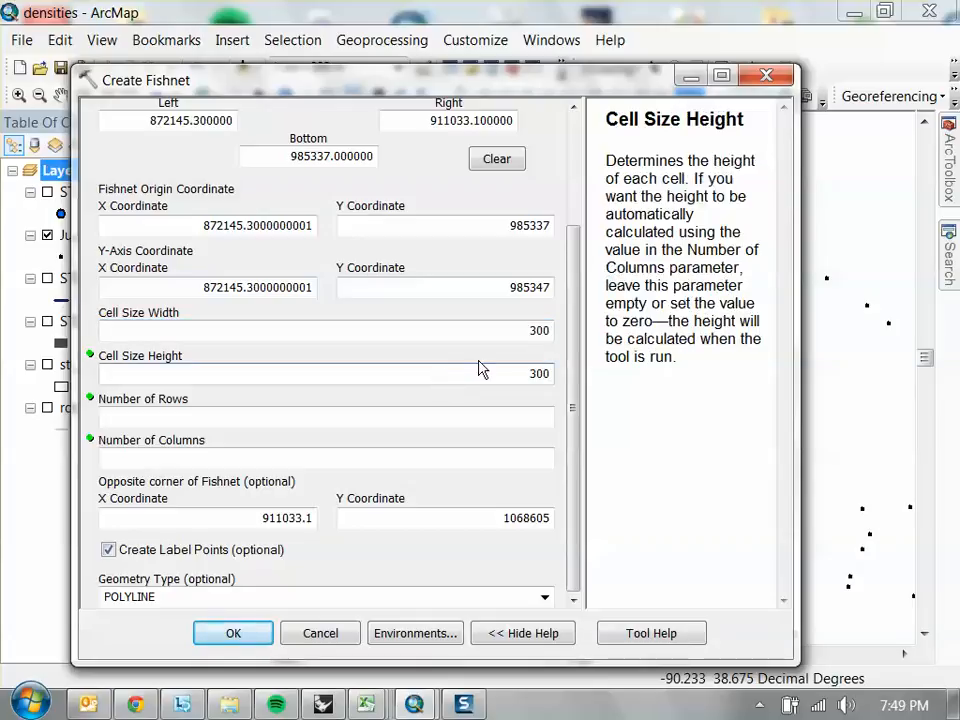
pyautogui.click(454, 334)
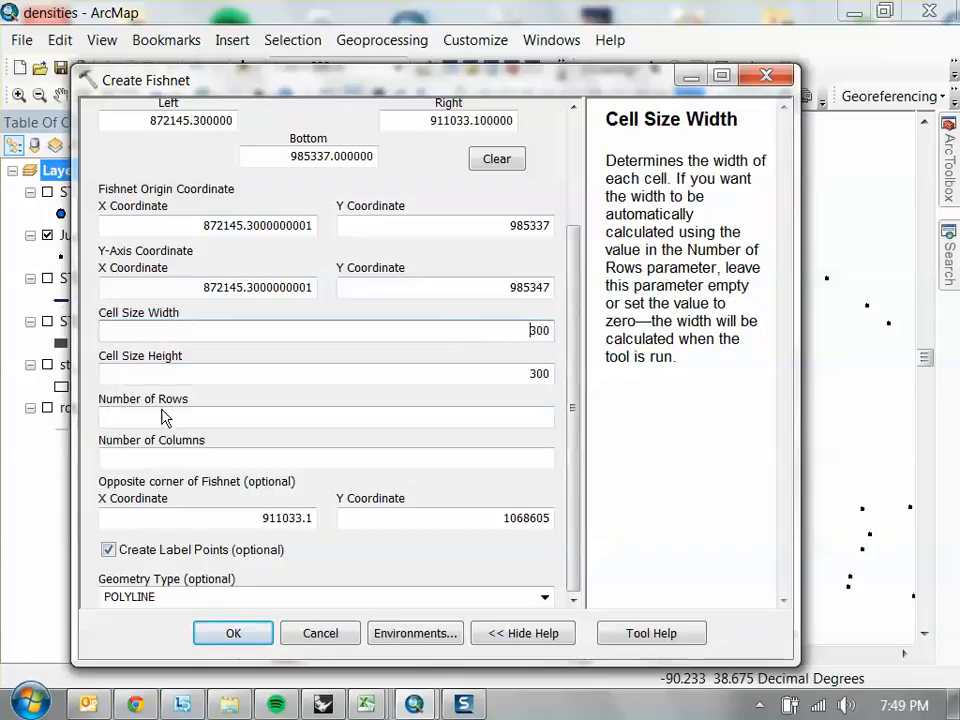
# Step: Review the fishnet parameters and turn off the creation of label points
pyautogui.scroll(3, 578, 427)
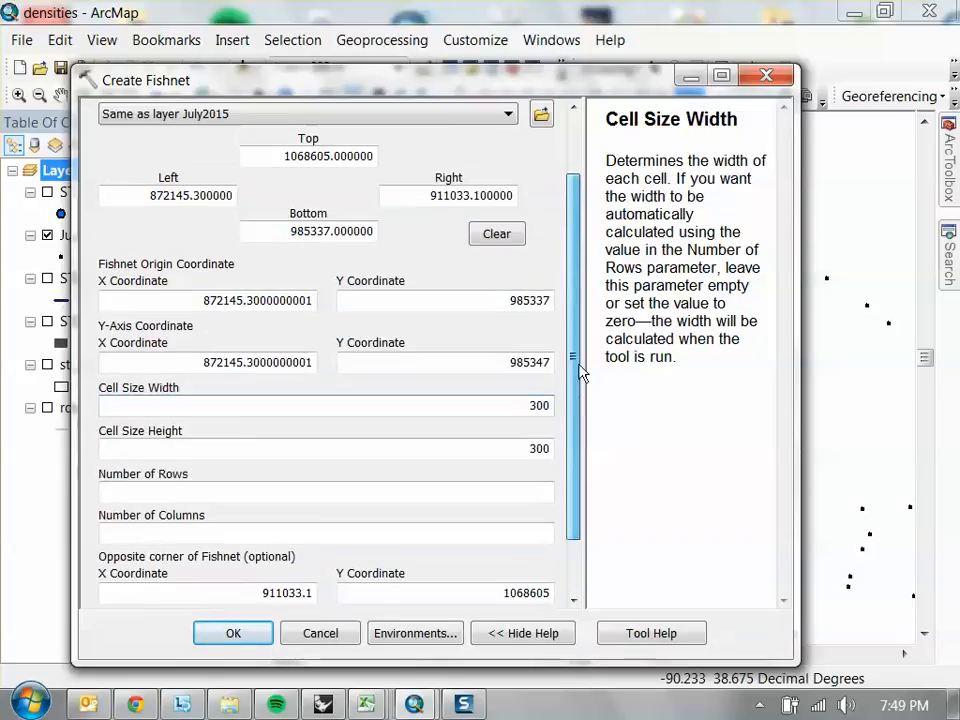
pyautogui.scroll(-3, 560, 410)
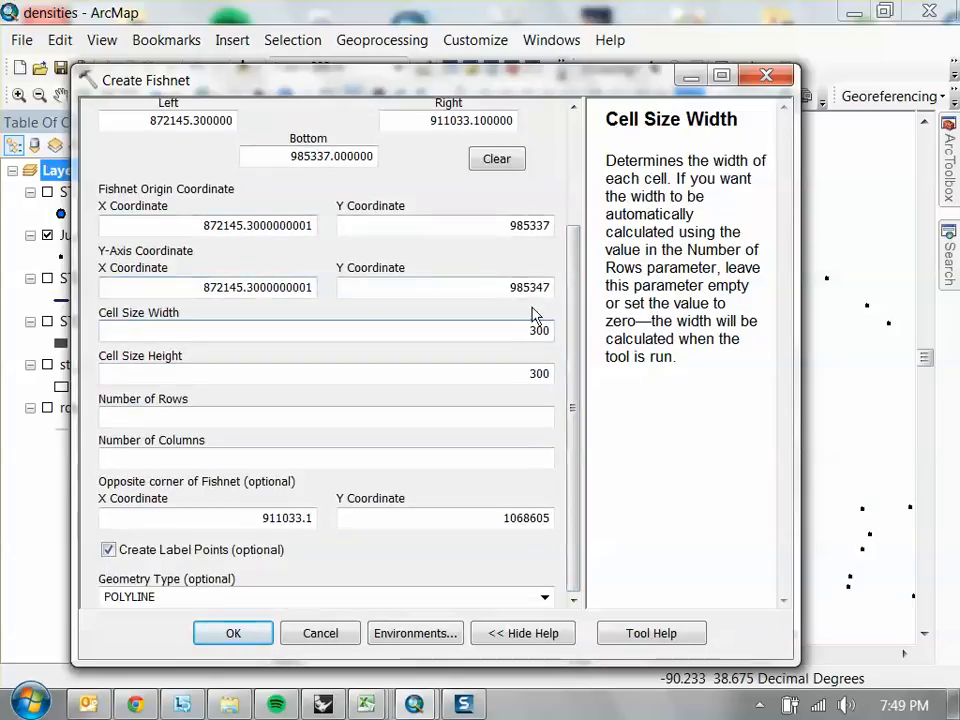
pyautogui.moveTo(536, 84); pyautogui.dragTo(568, 35)
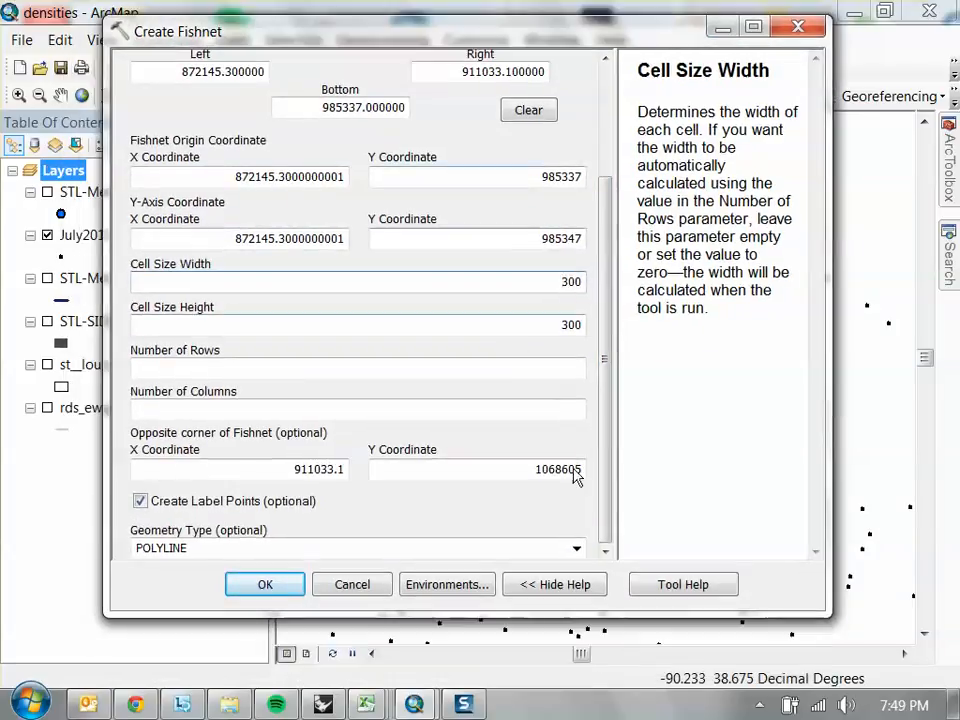
pyautogui.moveTo(617, 638); pyautogui.dragTo(617, 671)
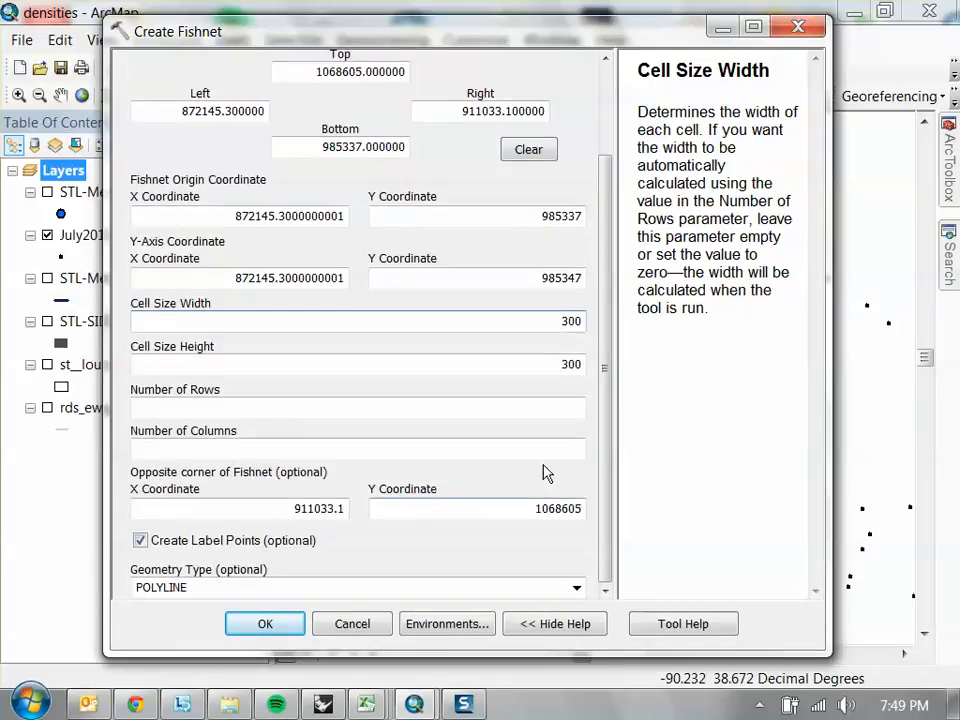
pyautogui.click(140, 540)
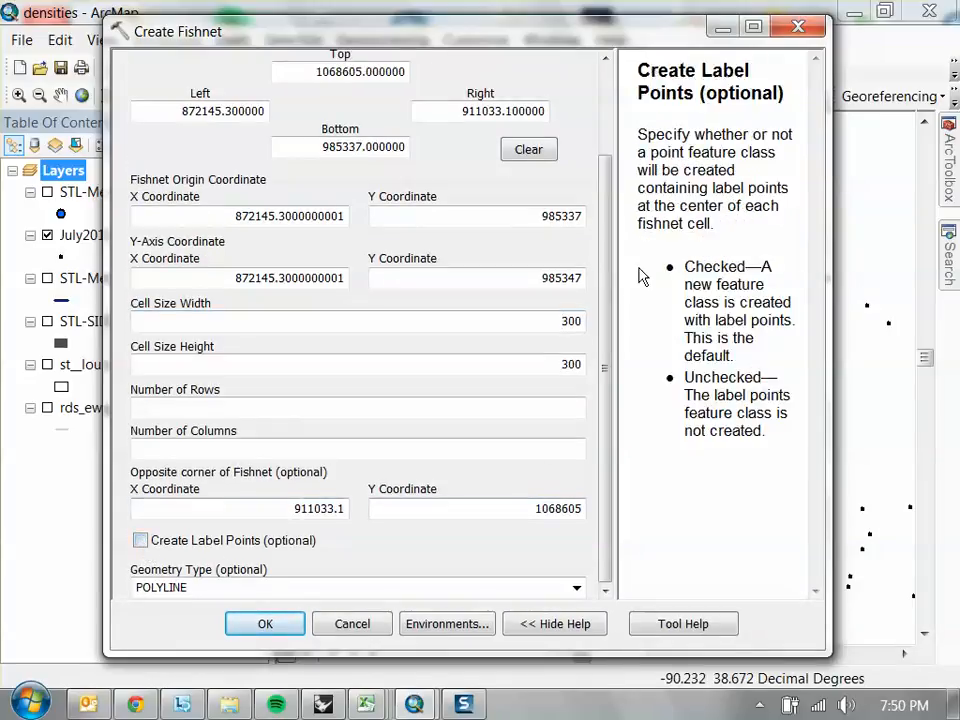
pyautogui.scroll(2, 616, 300)
pyautogui.scroll(-2, 621, 350)
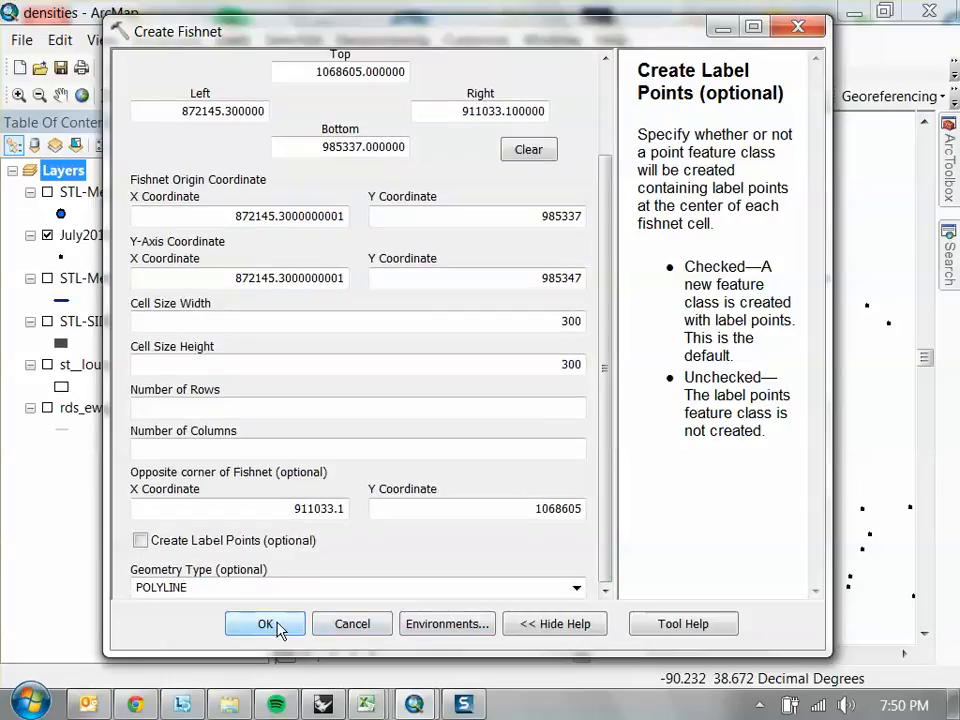
# Step: Set the fishnet's geometry type to POLYGON and run the Create Fishnet tool
pyautogui.click(568, 592)
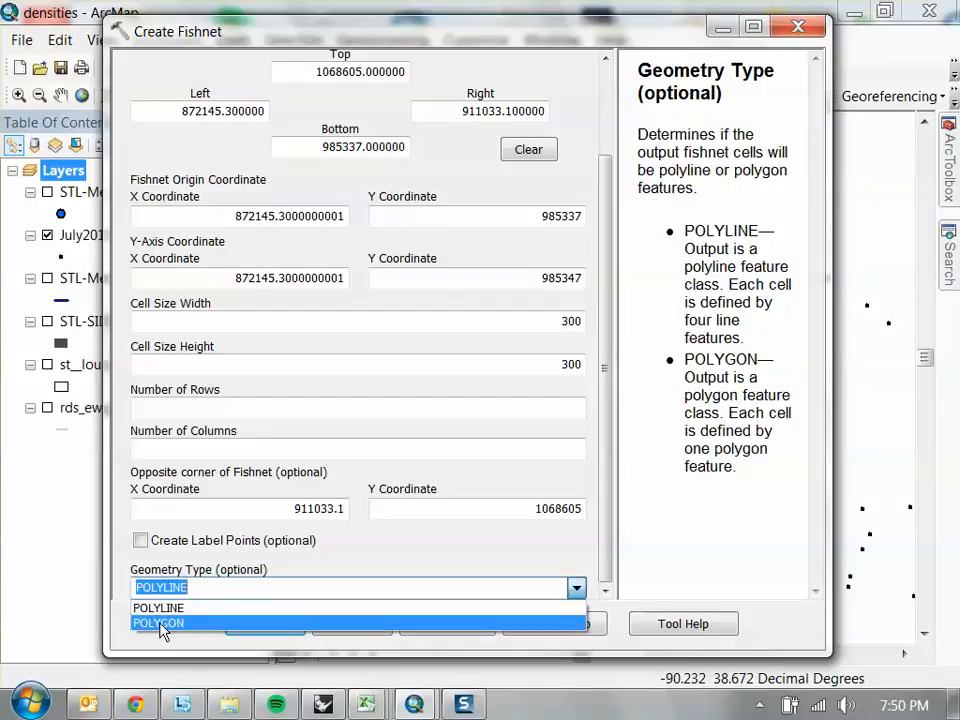
pyautogui.click(160, 623)
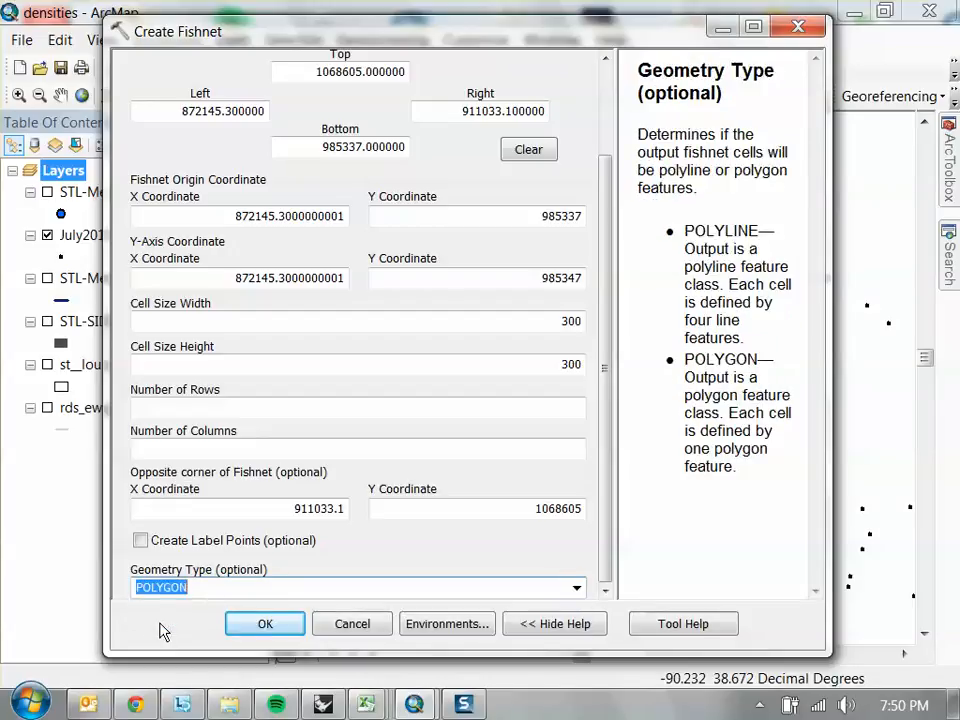
pyautogui.click(272, 624)
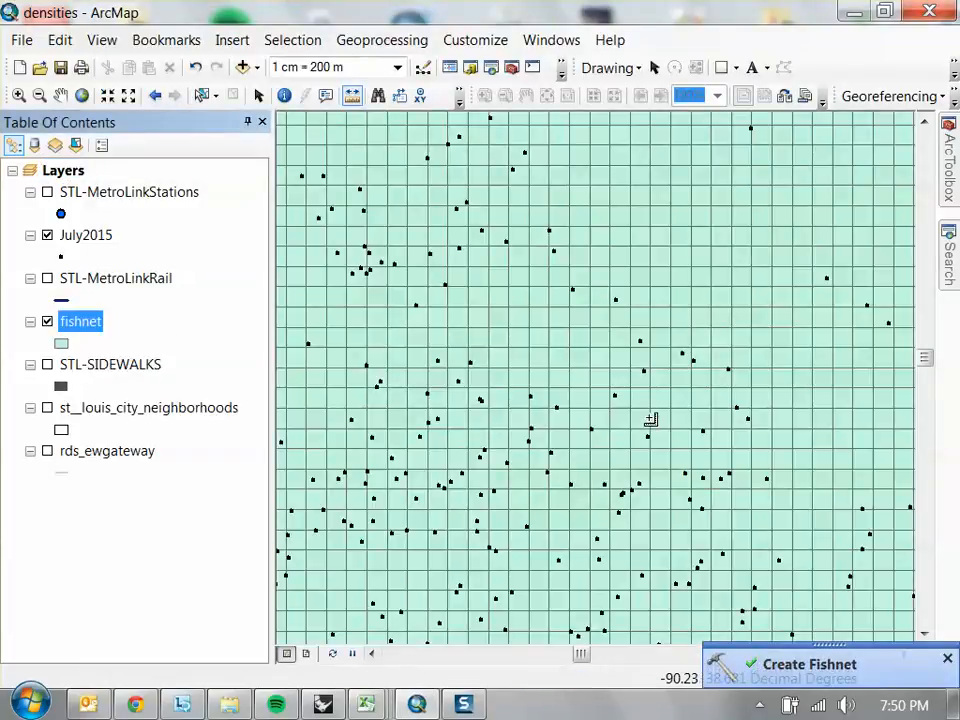
# Step: Examine the new fishnet grid over the July2015 points, both at full extent and close up
pyautogui.scroll(-2, 647, 418)
pyautogui.scroll(5, 640, 415)
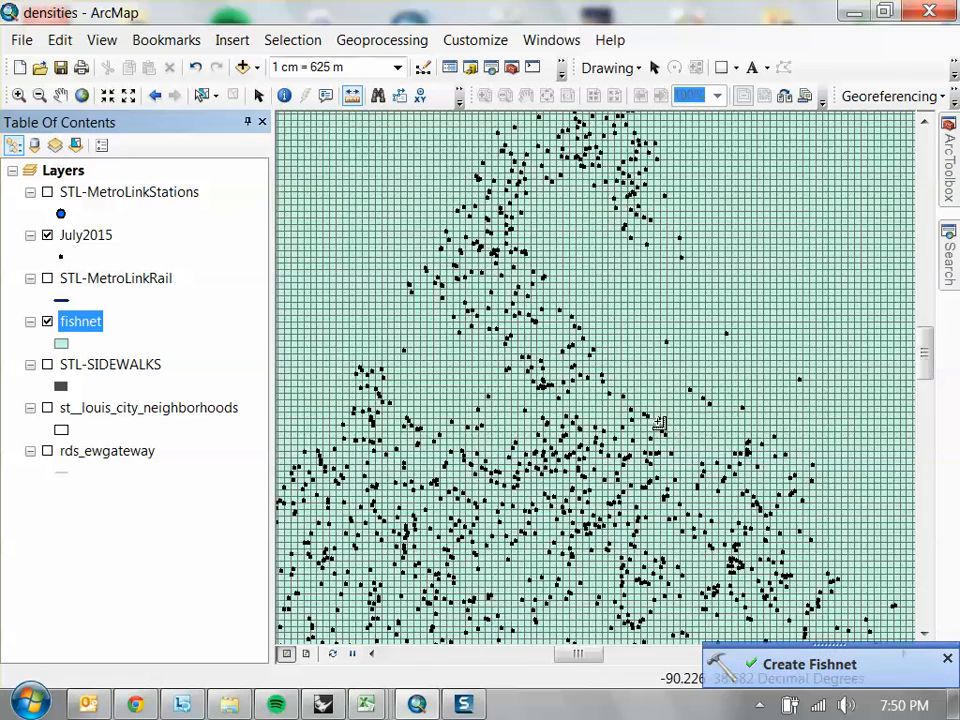
pyautogui.scroll(2, 650, 421)
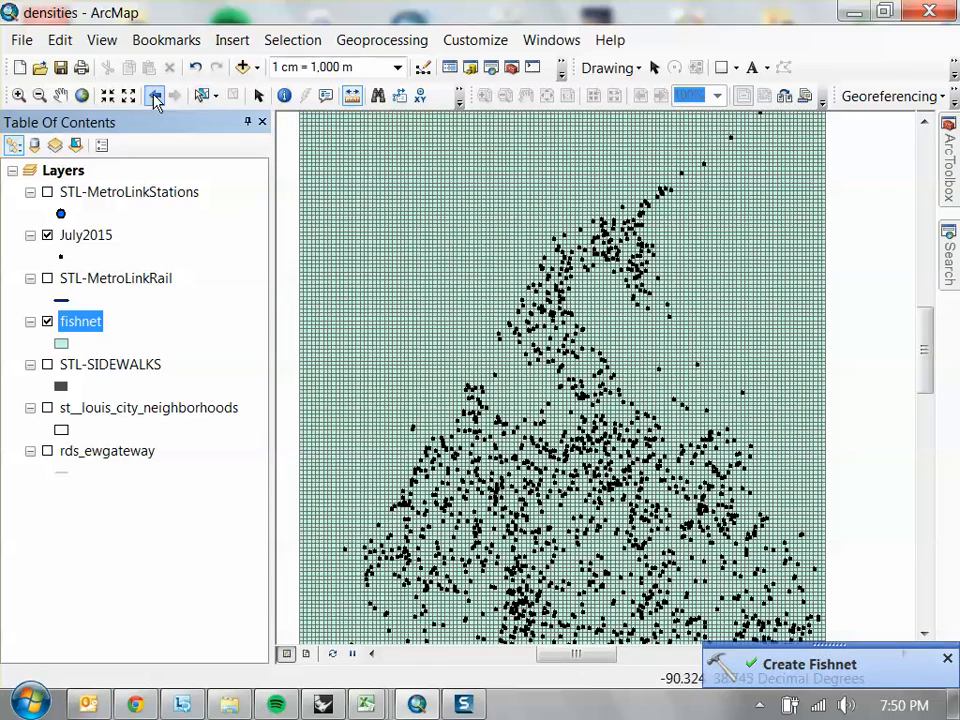
pyautogui.click(258, 95)
pyautogui.scroll(1, 441, 300)
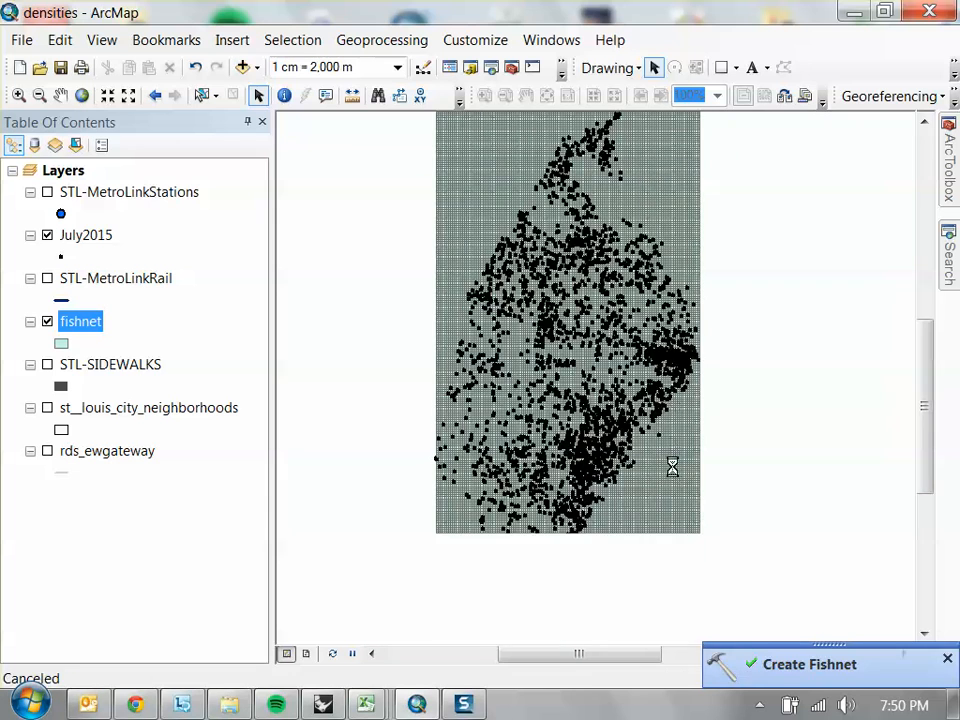
pyautogui.scroll(-1, 640, 365)
pyautogui.scroll(-4, 640, 365)
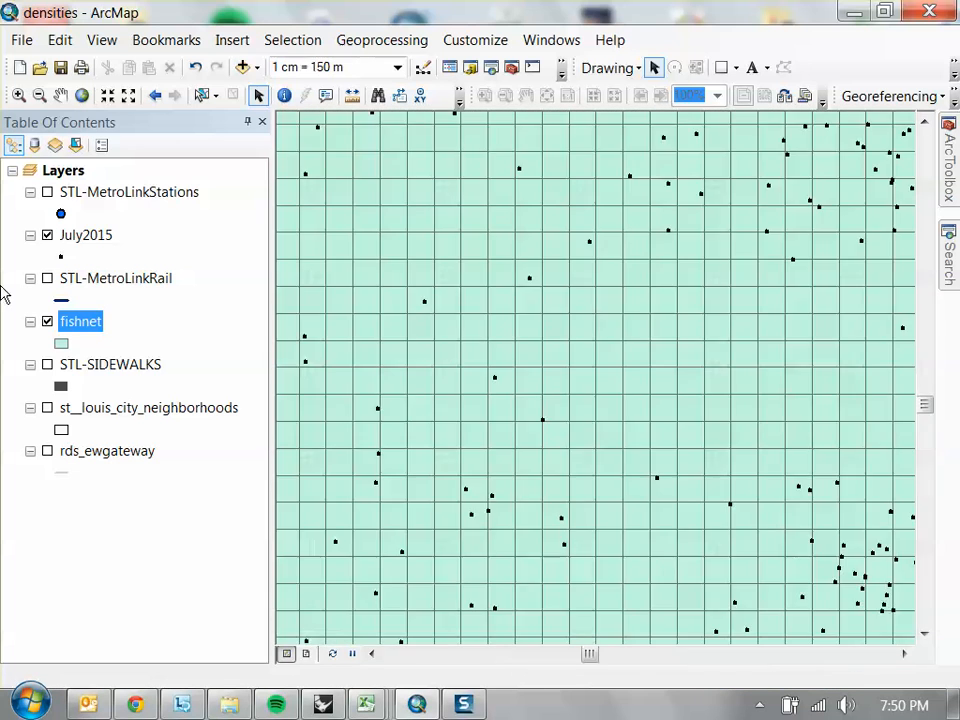
# Step: Compare the July2015 points with the st__louis_city_neighborhoods boundaries while the fishnet is hidden, and restore both layers' visibility
pyautogui.click(47, 321)
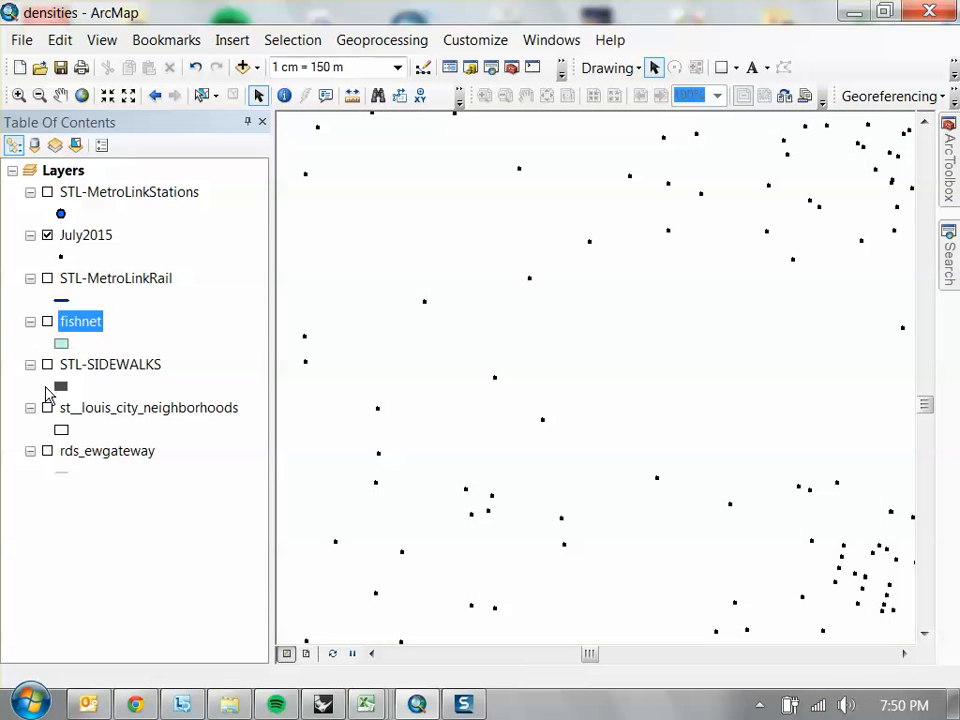
pyautogui.click(47, 408)
pyautogui.click(31, 408)
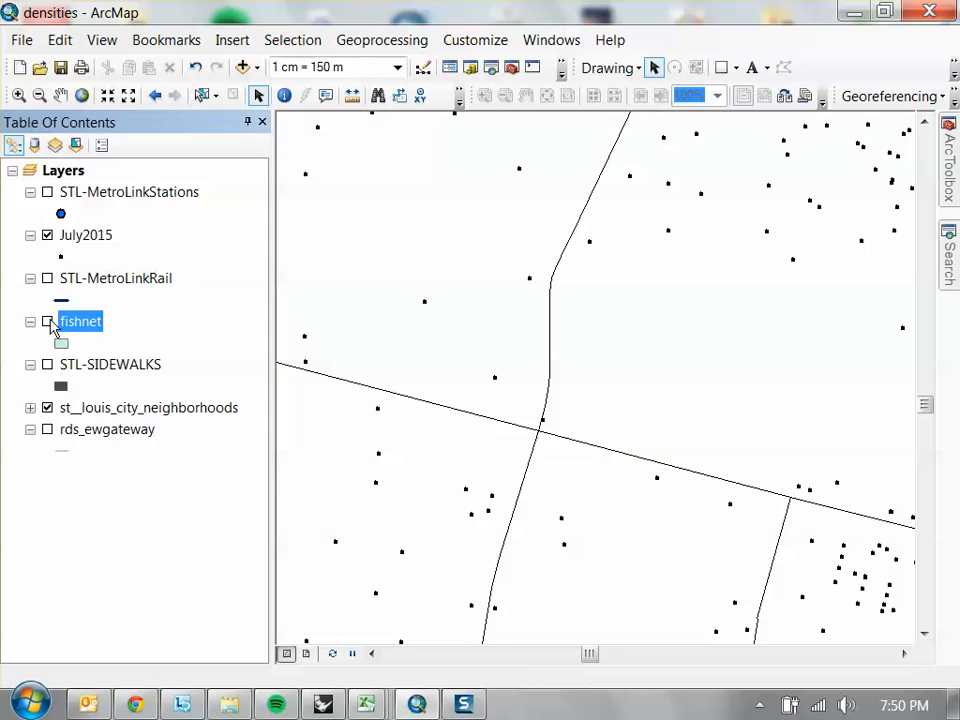
pyautogui.click(47, 321)
pyautogui.click(47, 408)
# Step: Inspect how the July2015 points fall into the fishnet cells across the city, from dense clusters to single cells
pyautogui.scroll(-2, 470, 401)
pyautogui.scroll(4, 476, 405)
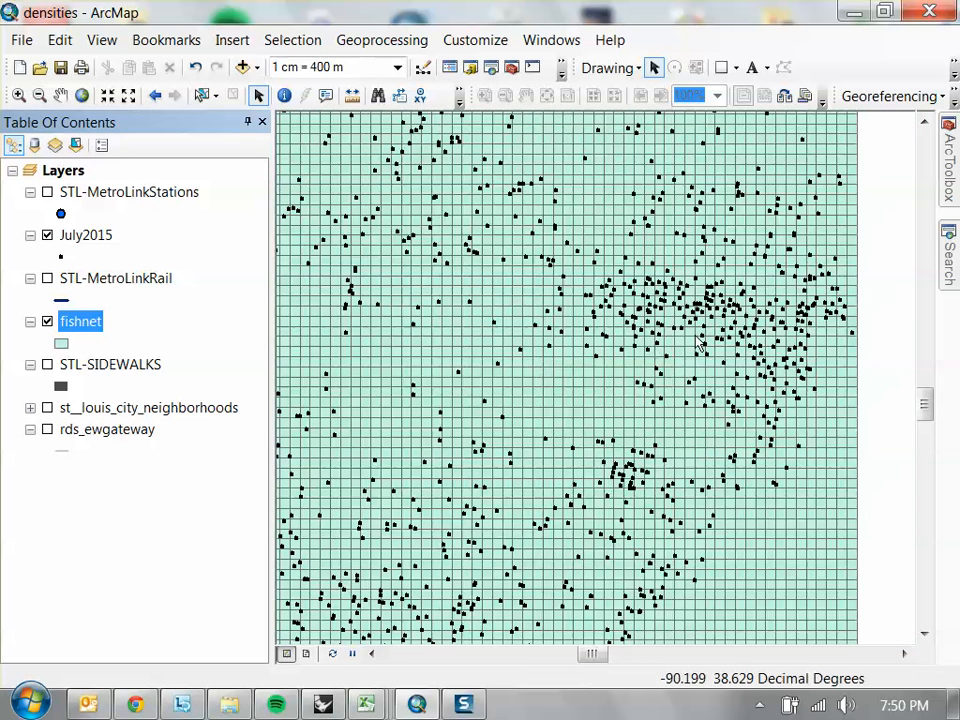
pyautogui.moveTo(700, 318); pyautogui.dragTo(629, 332)
pyautogui.scroll(2, 629, 340)
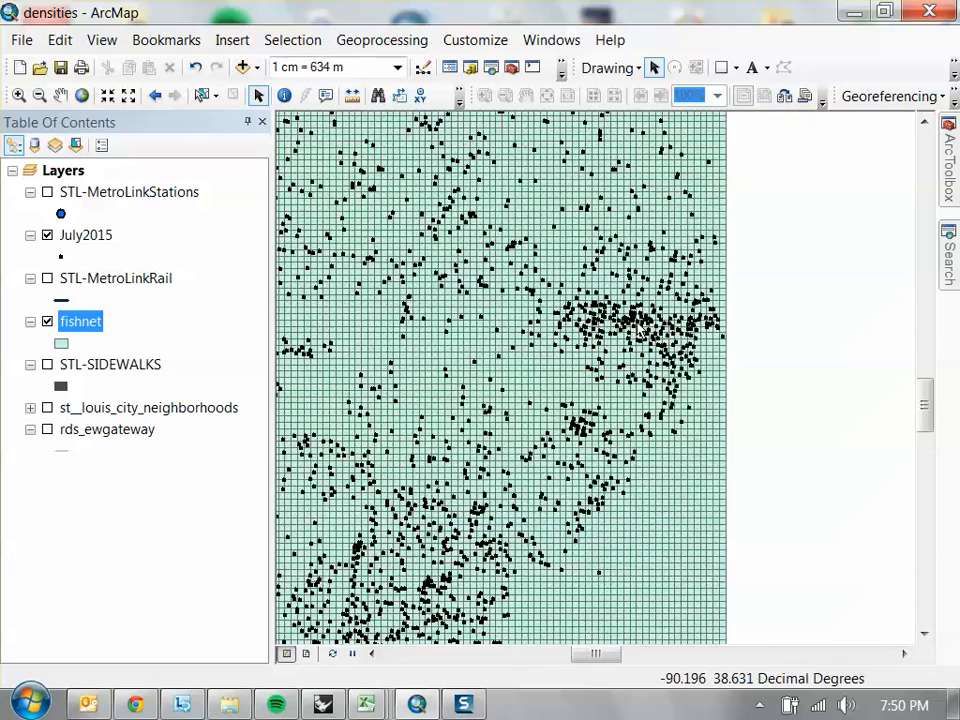
pyautogui.scroll(2, 640, 332)
pyautogui.moveTo(516, 348)
pyautogui.mouseDown()
pyautogui.moveTo(731, 326)
pyautogui.moveTo(548, 366)
pyautogui.mouseUp()
pyautogui.scroll(2, 710, 347)
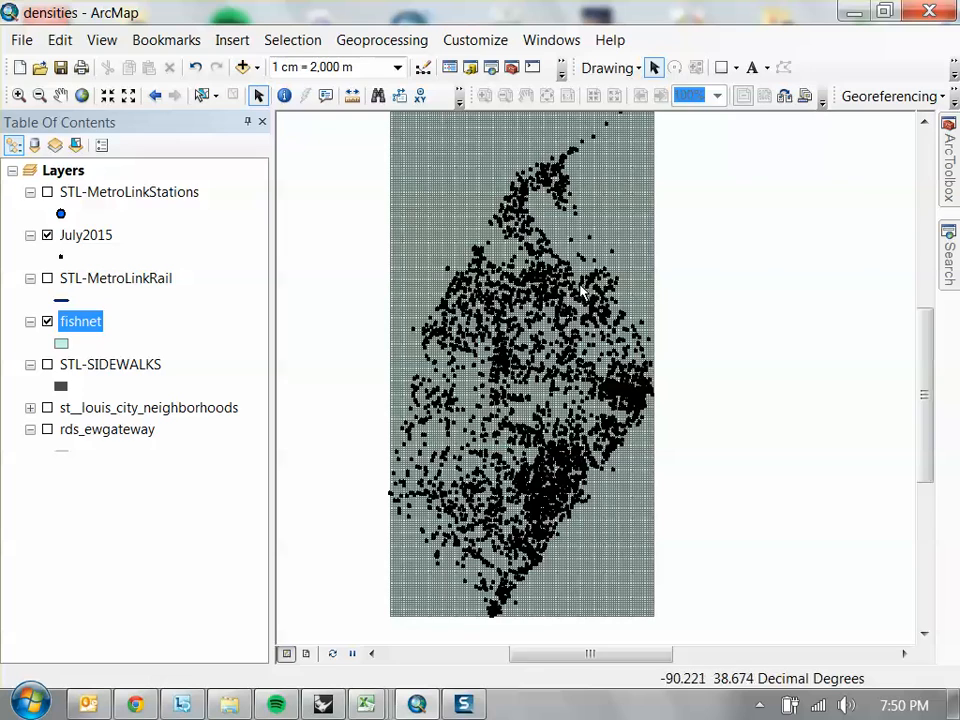
pyautogui.moveTo(585, 315); pyautogui.dragTo(596, 343)
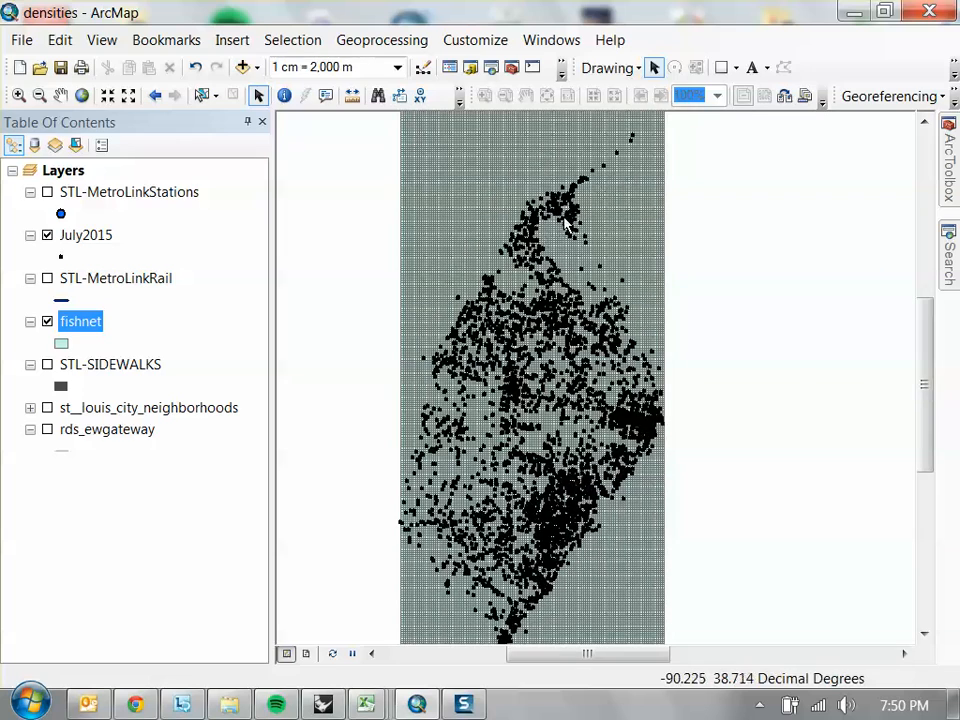
pyautogui.scroll(-3, 555, 300)
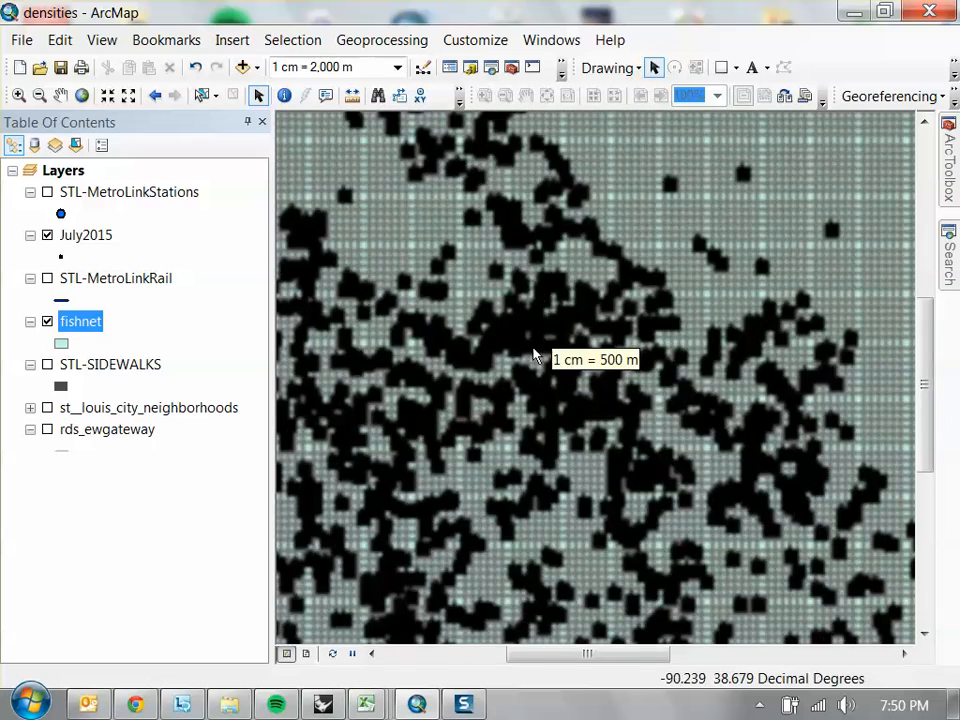
pyautogui.scroll(-3, 535, 340)
pyautogui.scroll(-3, 532, 350)
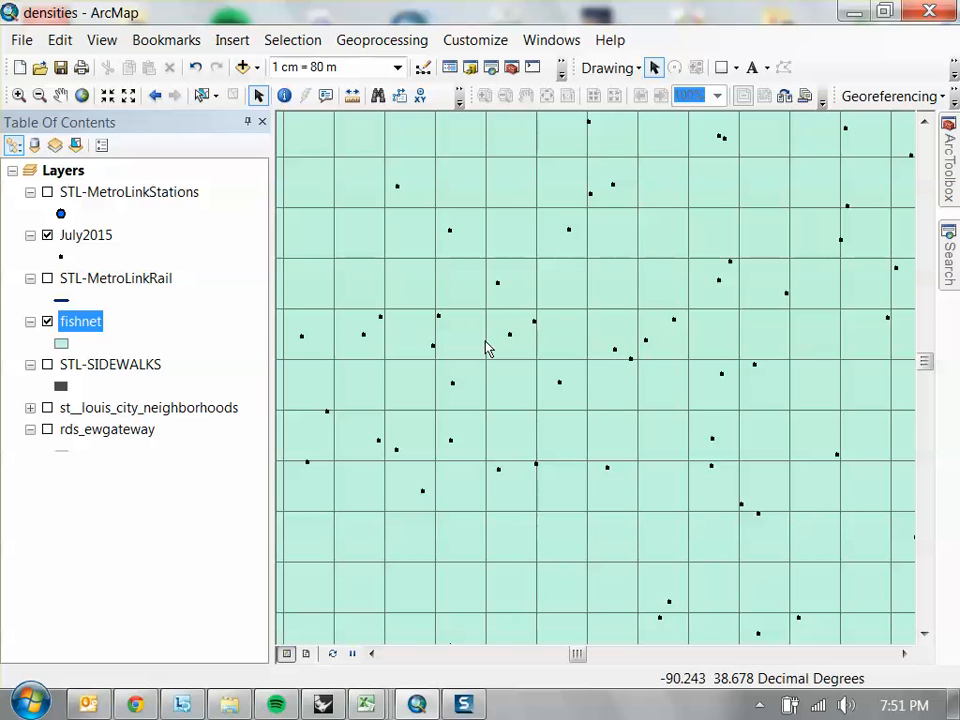
pyautogui.scroll(3, 641, 400)
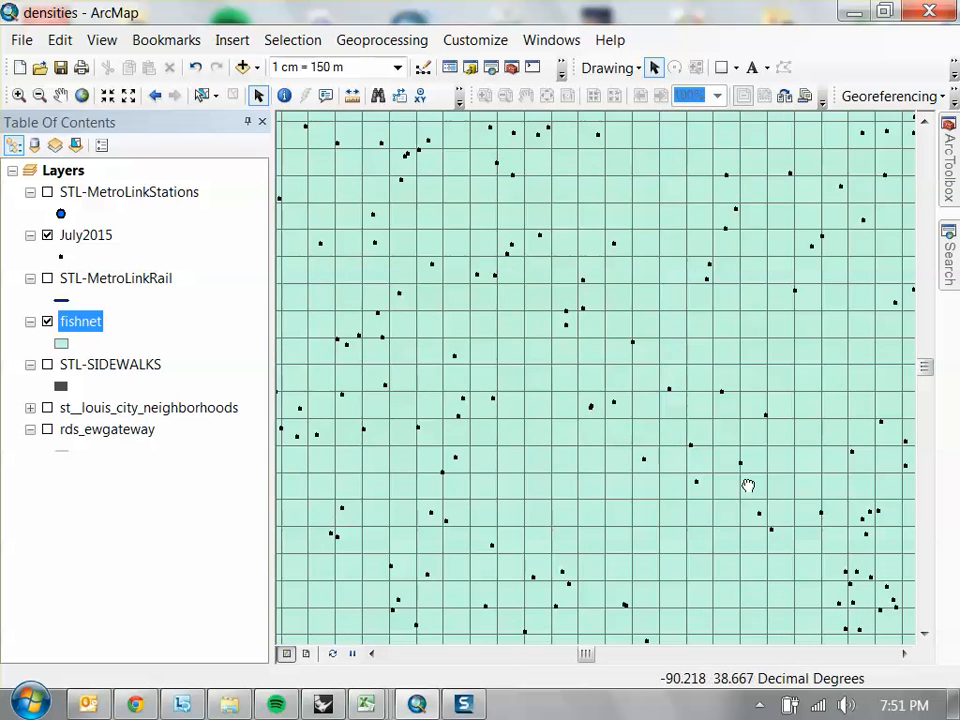
pyautogui.scroll(2, 598, 465)
pyautogui.scroll(3, 598, 465)
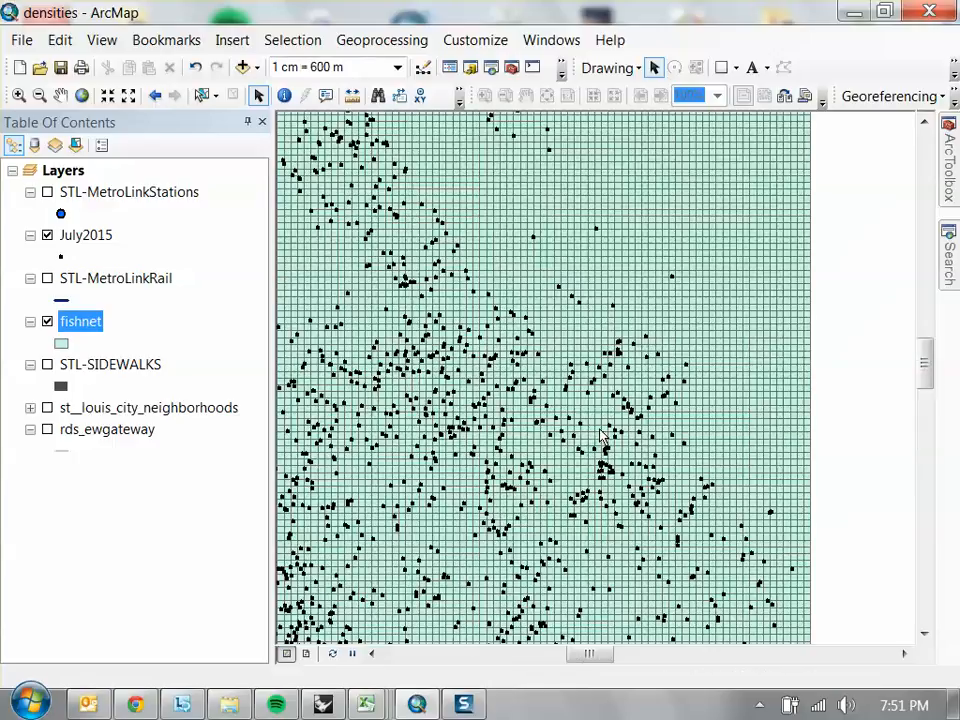
pyautogui.scroll(2, 601, 456)
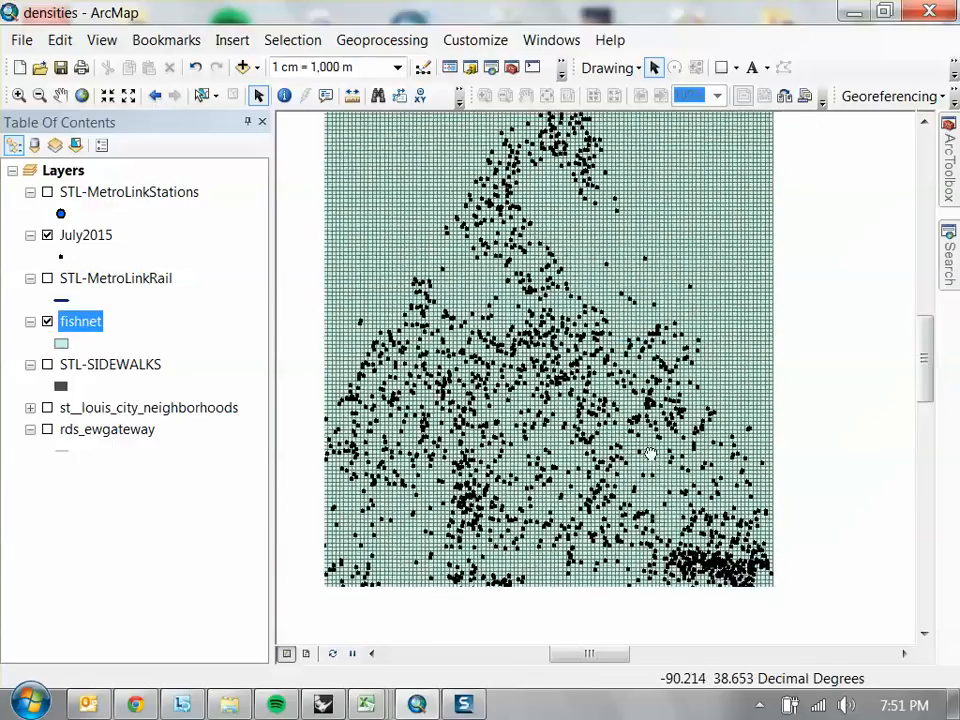
pyautogui.scroll(1, 660, 440)
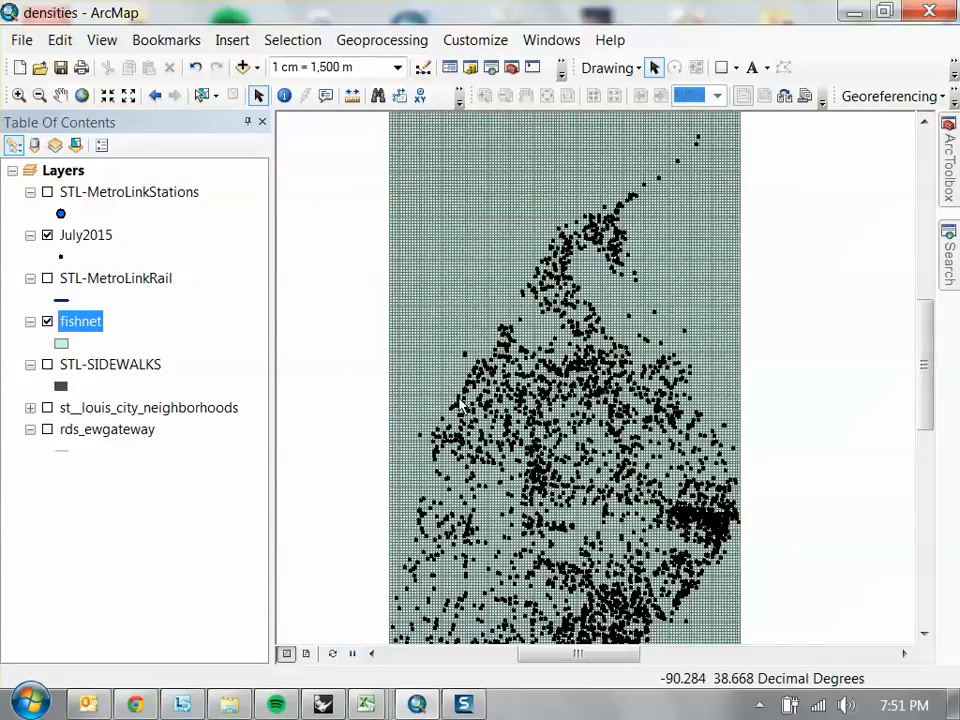
# Step: Start a join on the fishnet layer that takes data from another layer based on spatial location
pyautogui.rightClick(86, 326)
pyautogui.moveTo(250, 303)
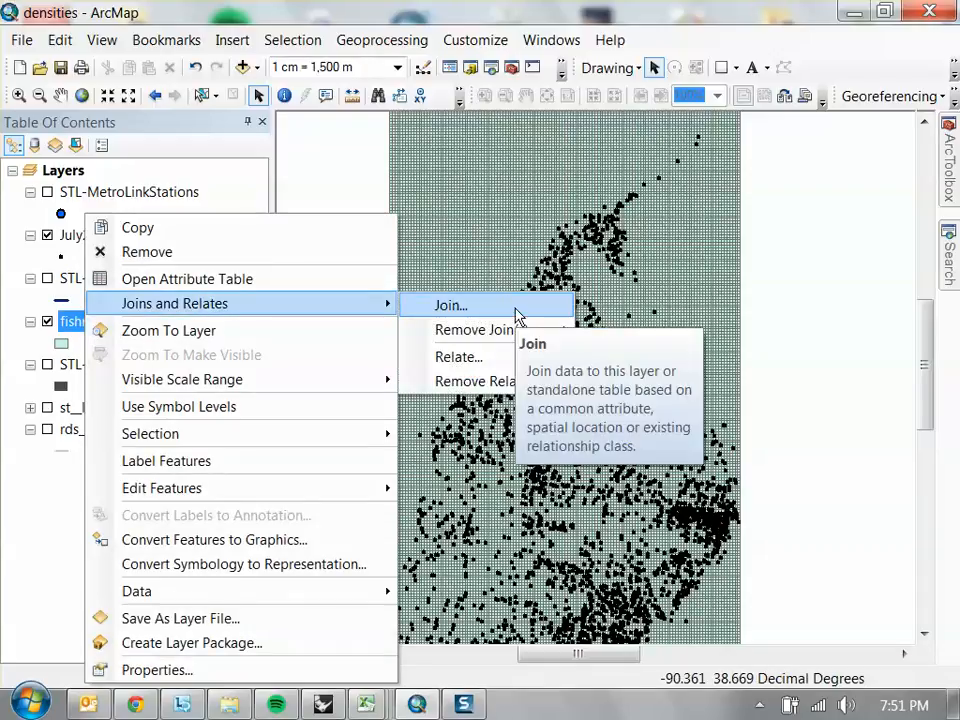
pyautogui.click(450, 305)
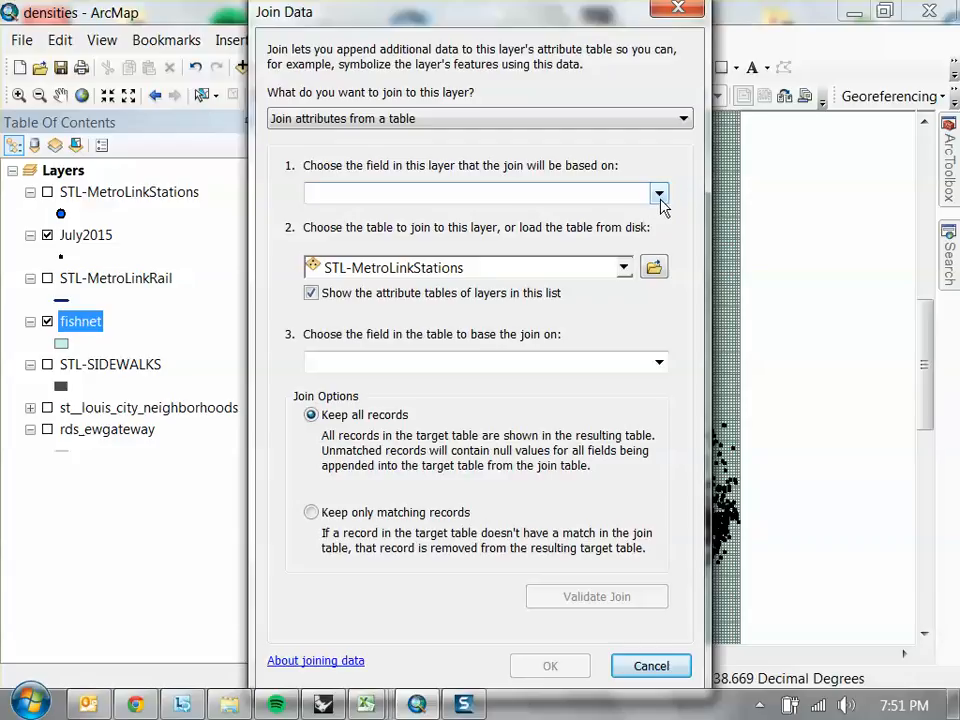
pyautogui.click(628, 118)
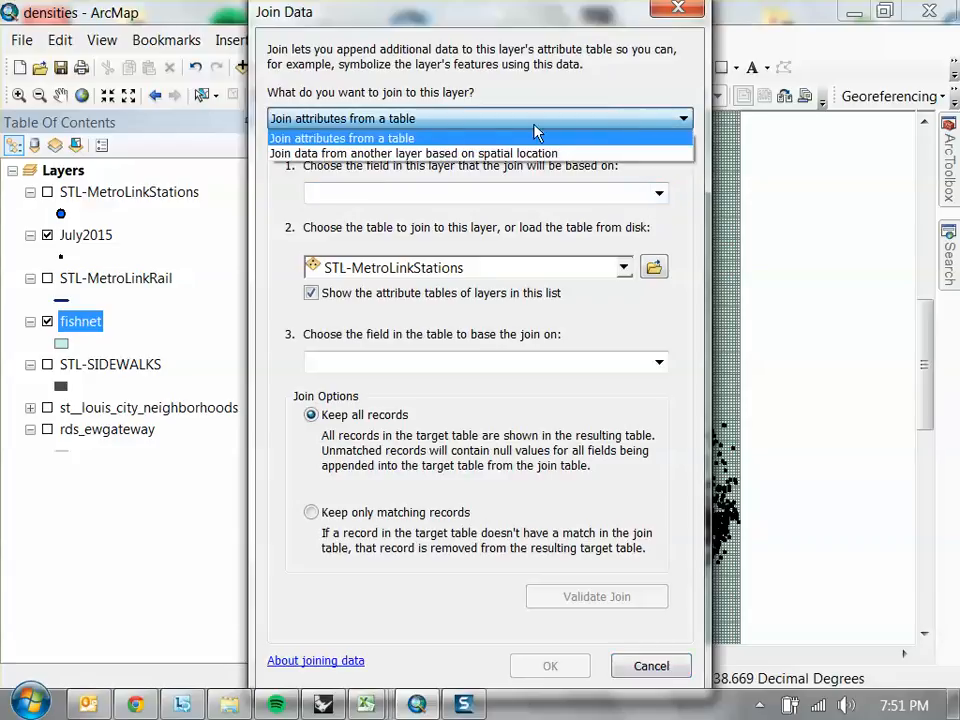
pyautogui.click(429, 152)
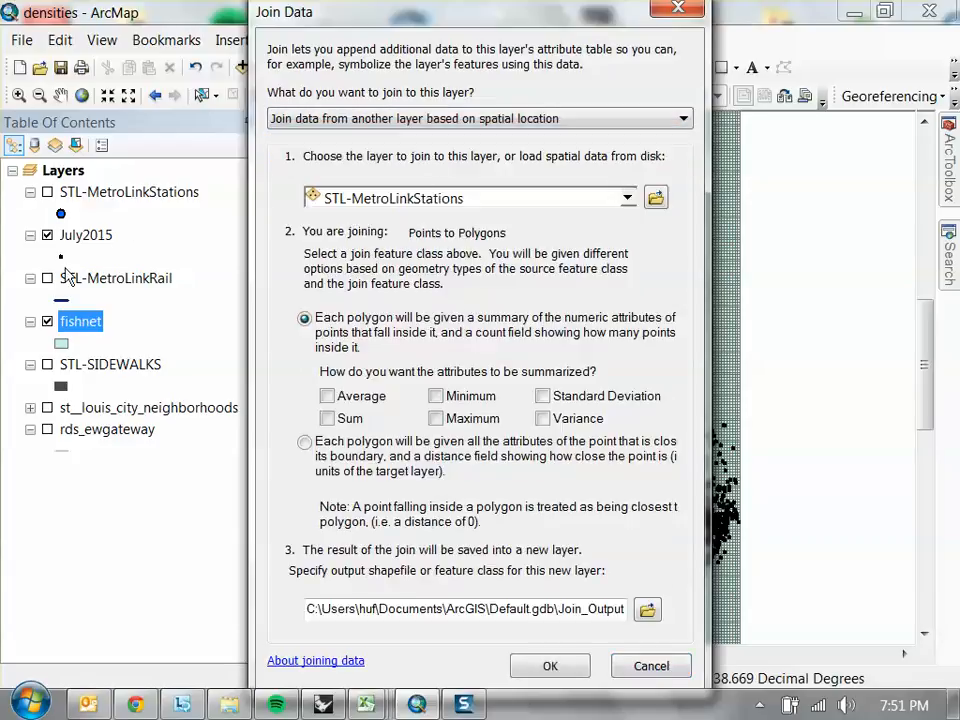
# Step: Choose July2015 as the layer to join and have its attributes summarized by Sum
pyautogui.click(630, 199)
pyautogui.click(378, 241)
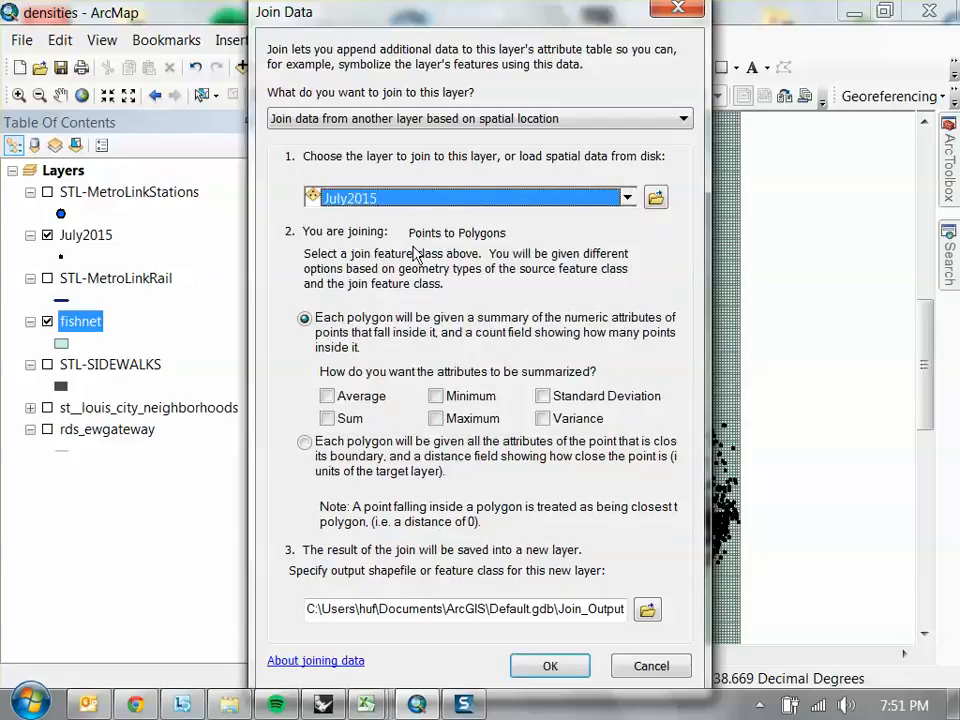
pyautogui.moveTo(495, 30); pyautogui.dragTo(536, 30)
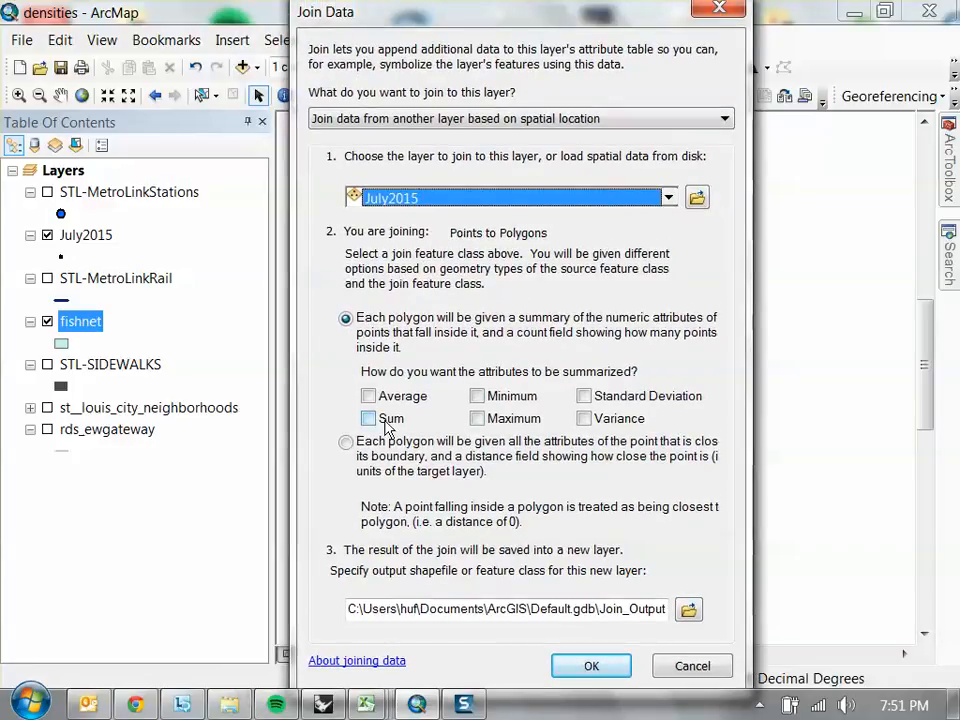
pyautogui.click(385, 421)
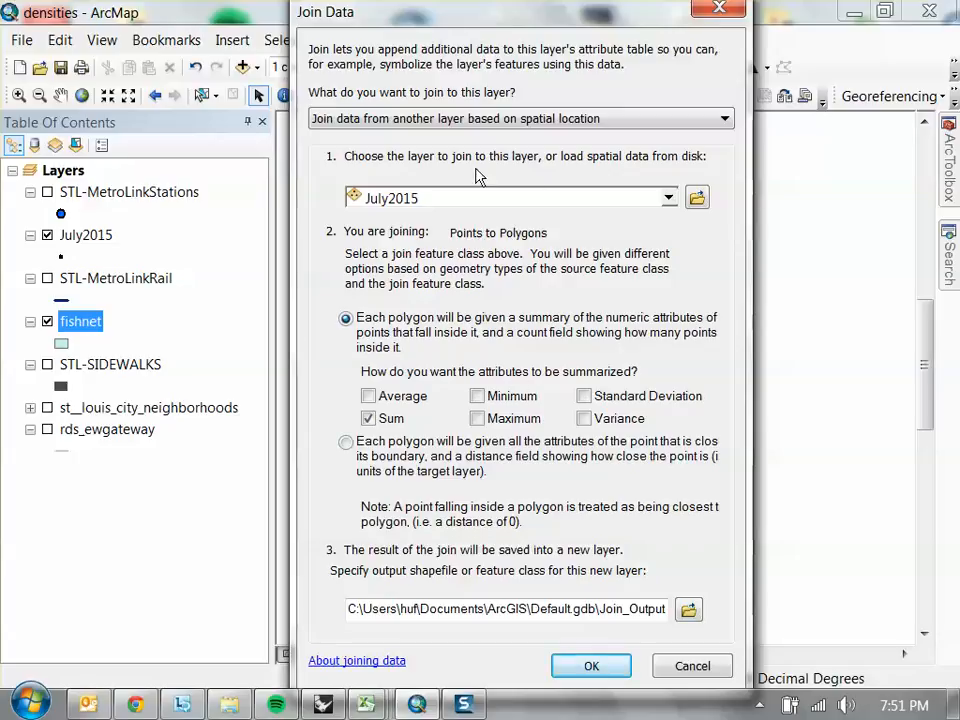
# Step: Name the join output fishnet_crime in Default.gdb, run the spatial join, and hide the original fishnet layer
pyautogui.moveTo(603, 608); pyautogui.dragTo(705, 607)
pyautogui.click(598, 607)
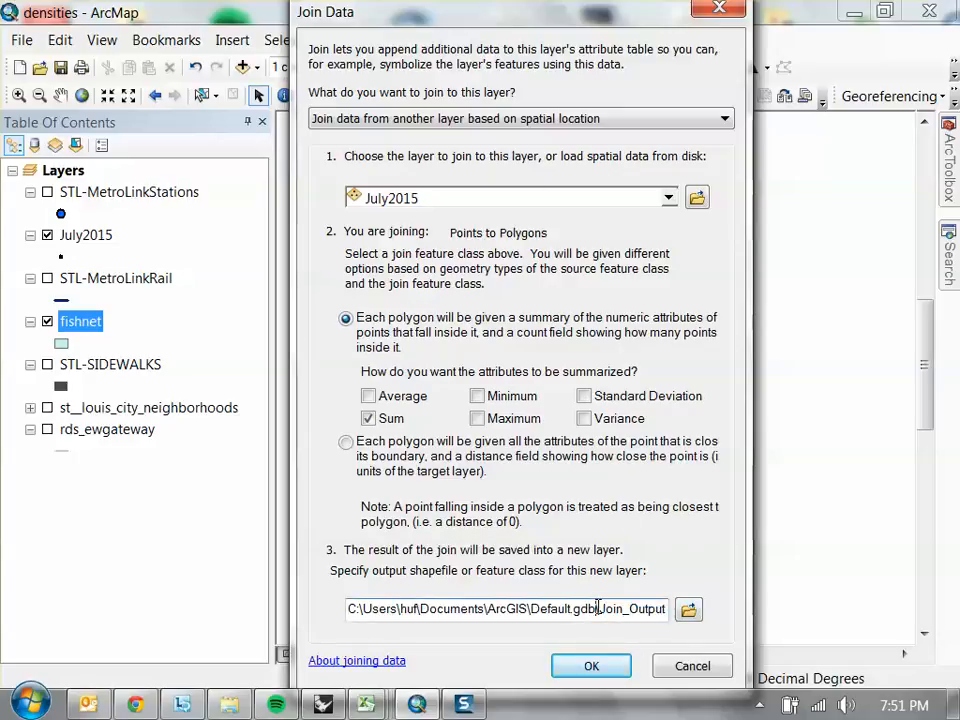
pyautogui.click(603, 608)
pyautogui.moveTo(622, 608); pyautogui.dragTo(668, 609)
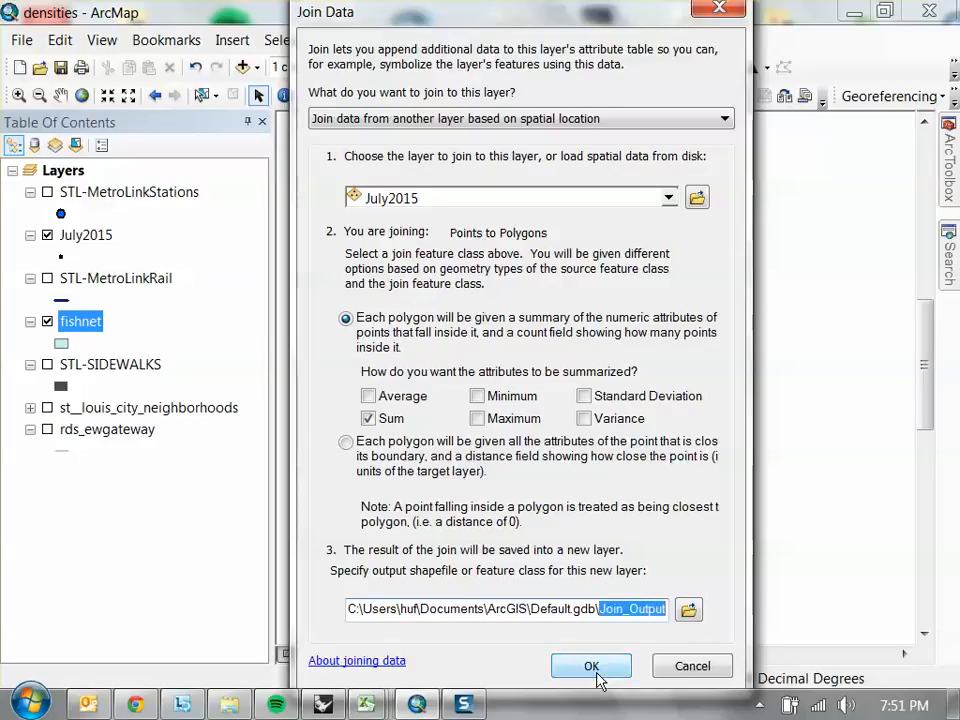
pyautogui.write('fishne')
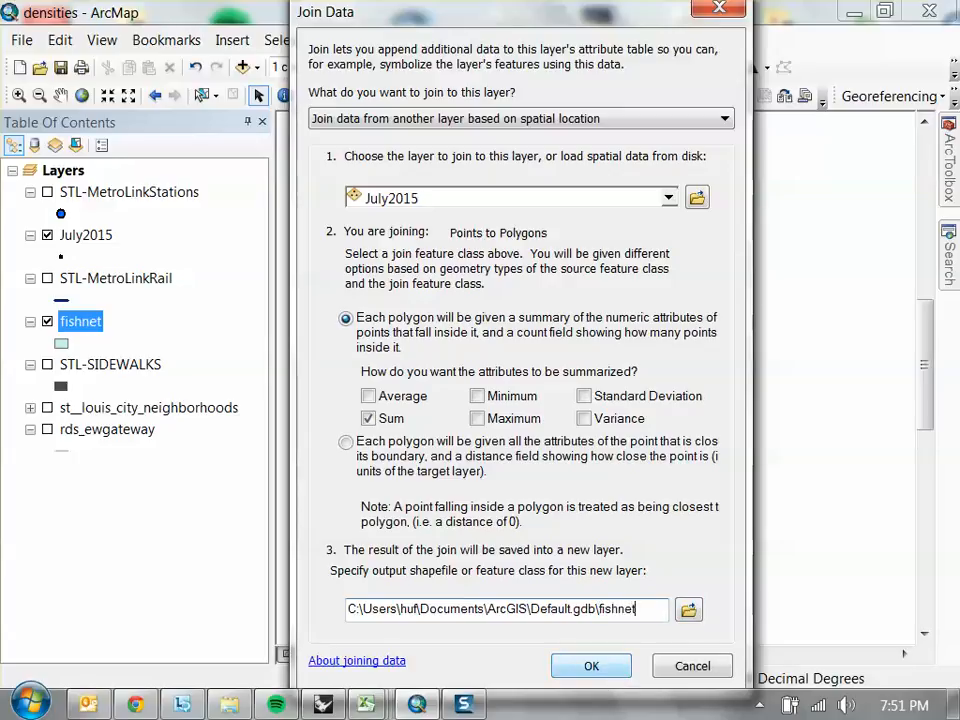
pyautogui.write('t_crime')
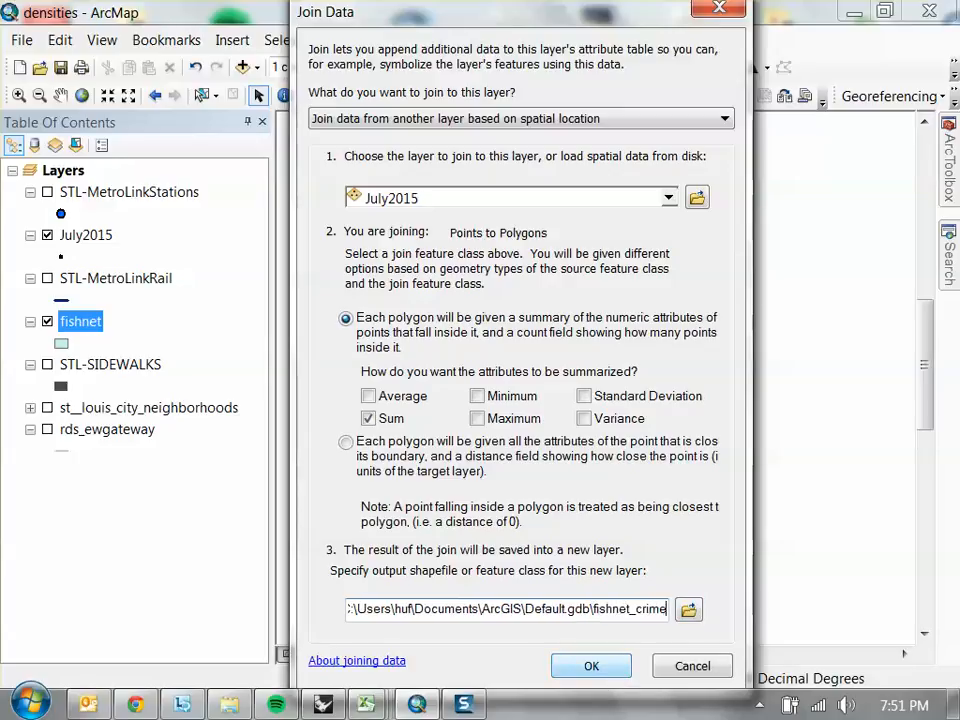
pyautogui.click(615, 666)
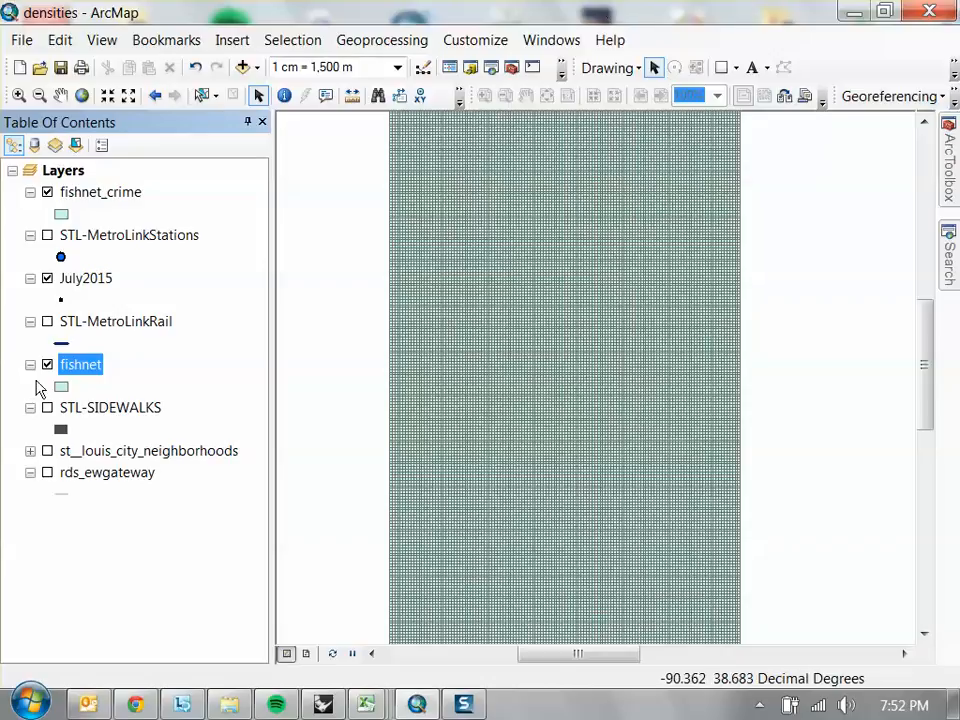
pyautogui.click(47, 364)
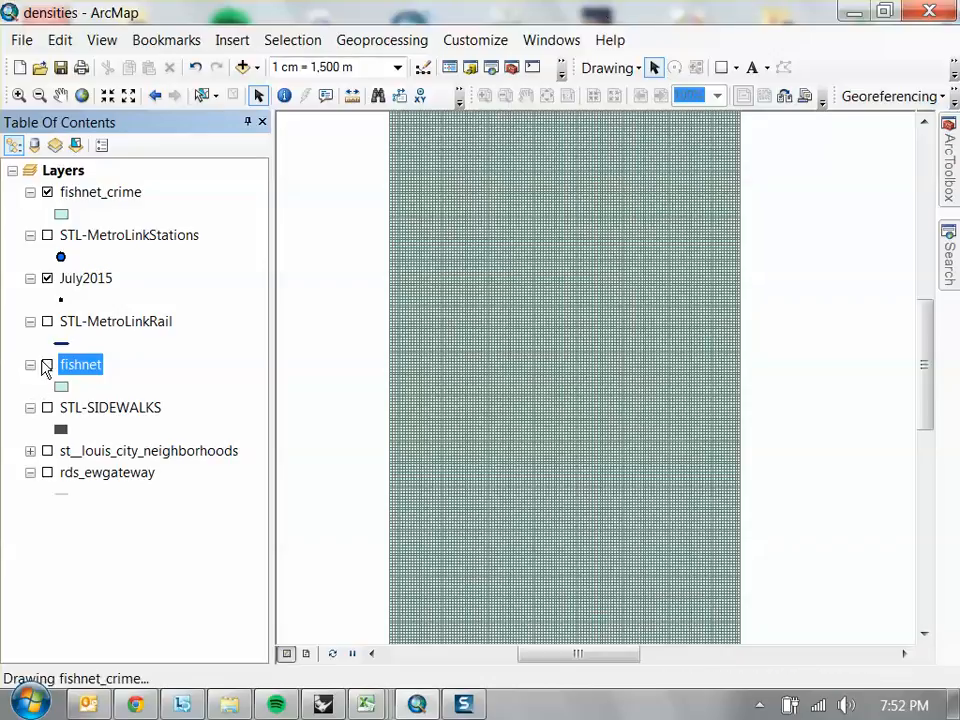
pyautogui.doubleClick(89, 198)
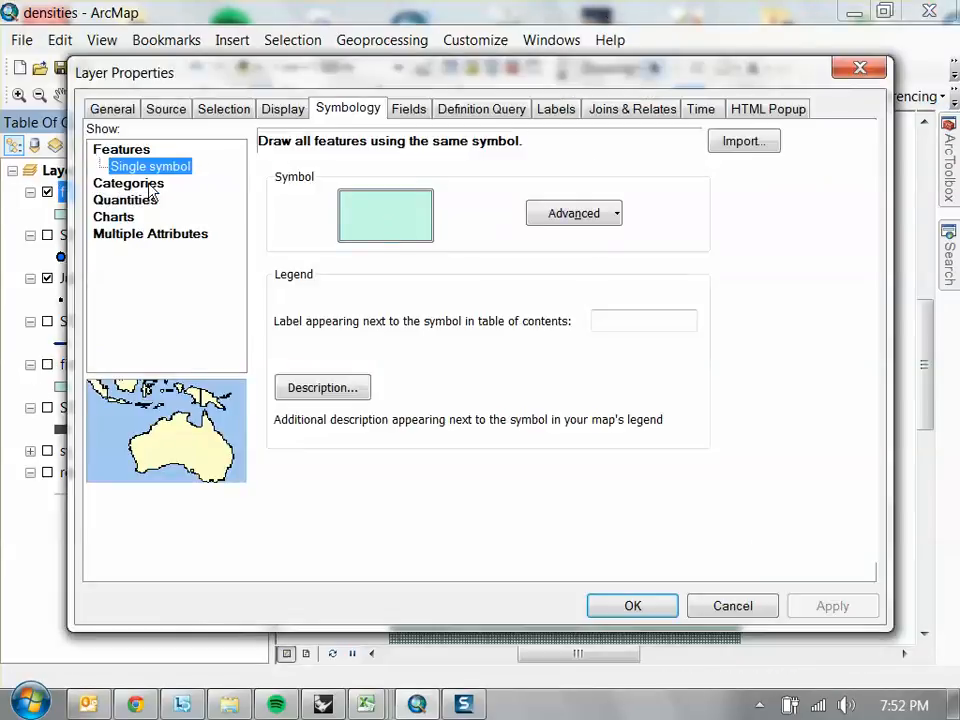
pyautogui.click(140, 184)
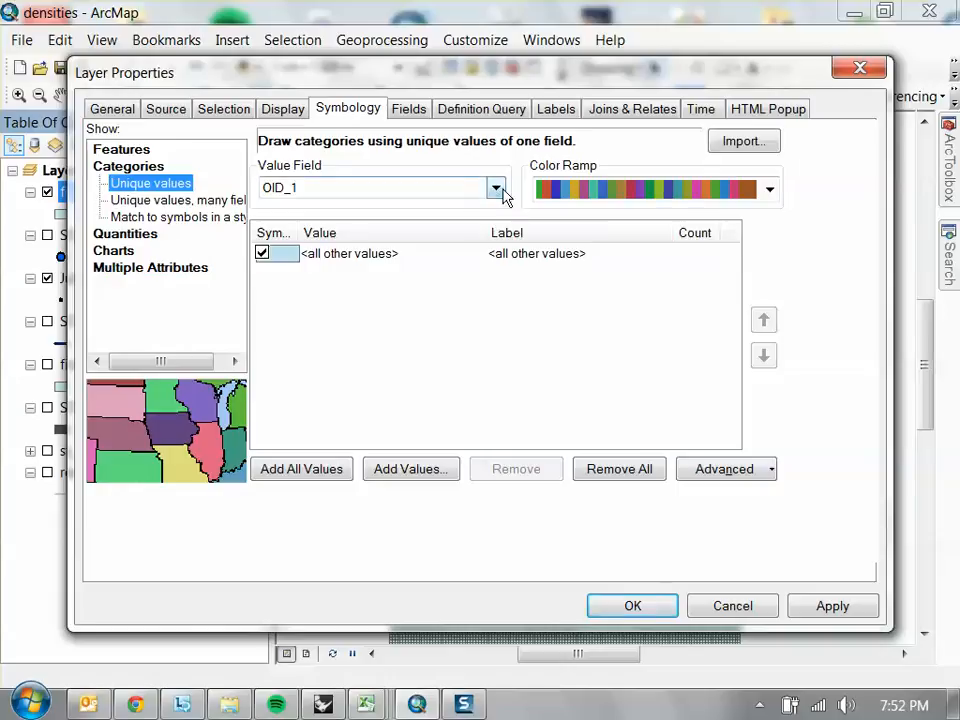
pyautogui.click(503, 190)
pyautogui.click(808, 592)
pyautogui.click(751, 610)
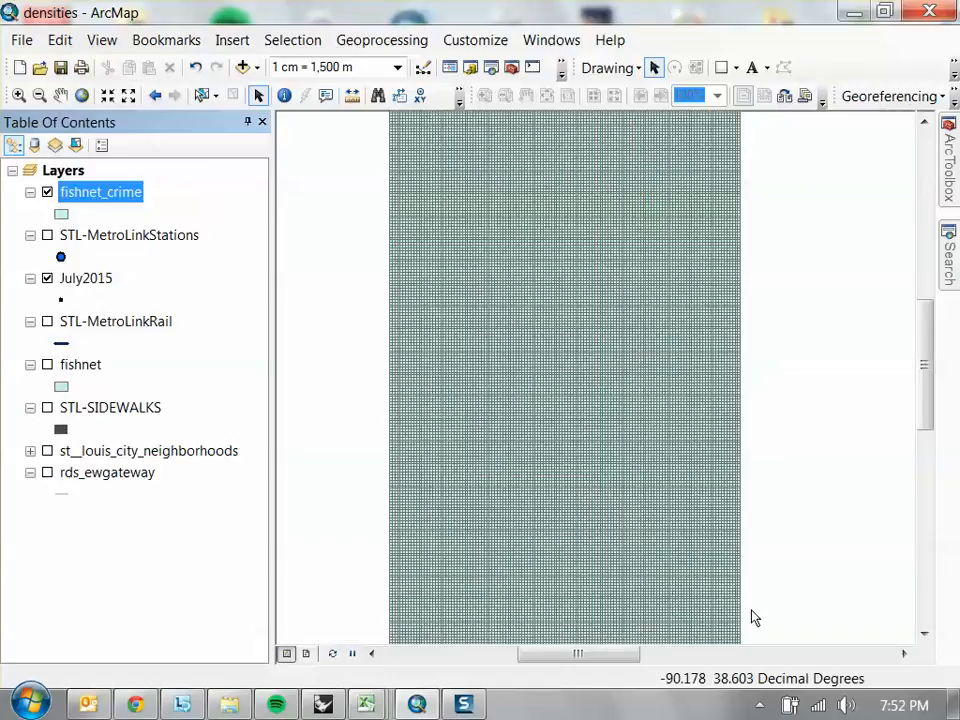
# Step: Examine the Count_ and Sum_Count fields in the fishnet_crime attribute table, and close the table
pyautogui.rightClick(105, 195)
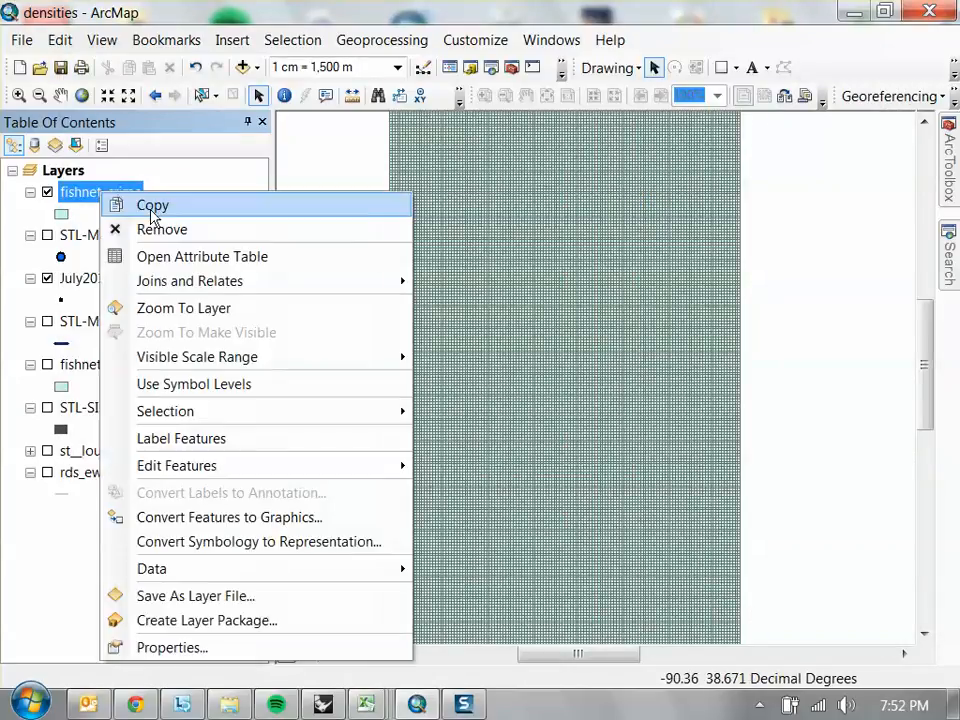
pyautogui.click(214, 256)
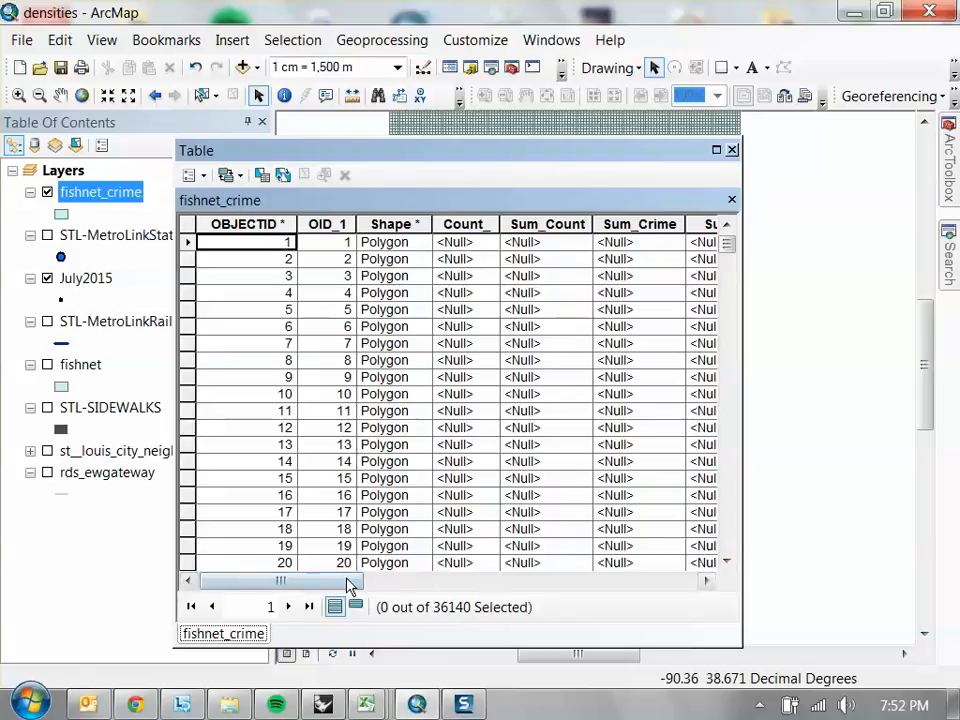
pyautogui.moveTo(349, 583); pyautogui.dragTo(221, 585)
pyautogui.moveTo(735, 248); pyautogui.dragTo(699, 499)
pyautogui.moveTo(644, 168); pyautogui.dragTo(636, 316)
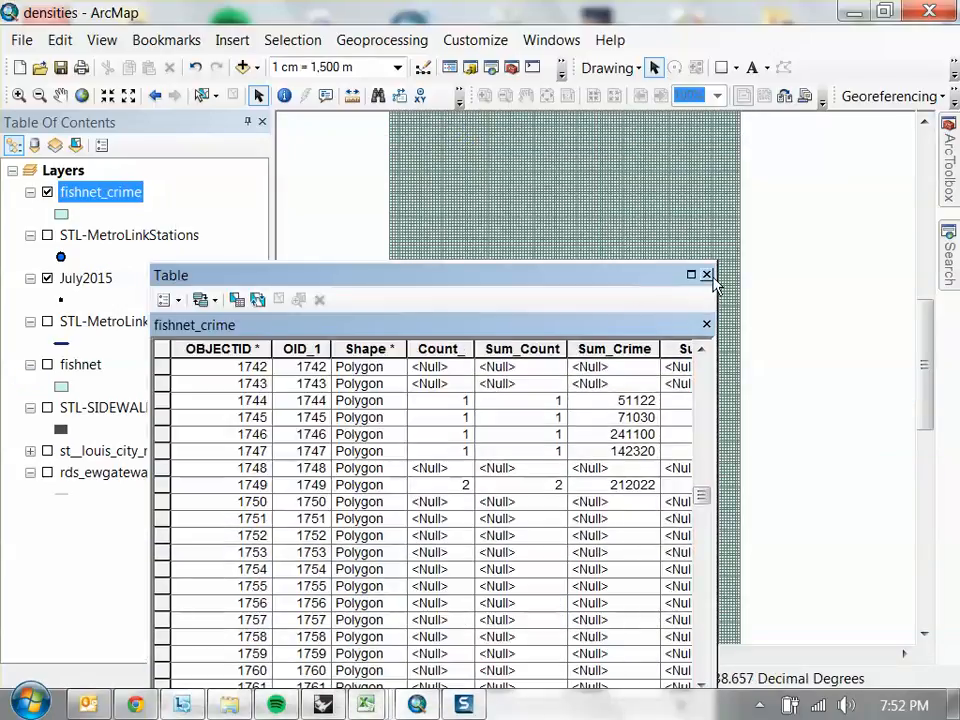
pyautogui.click(706, 274)
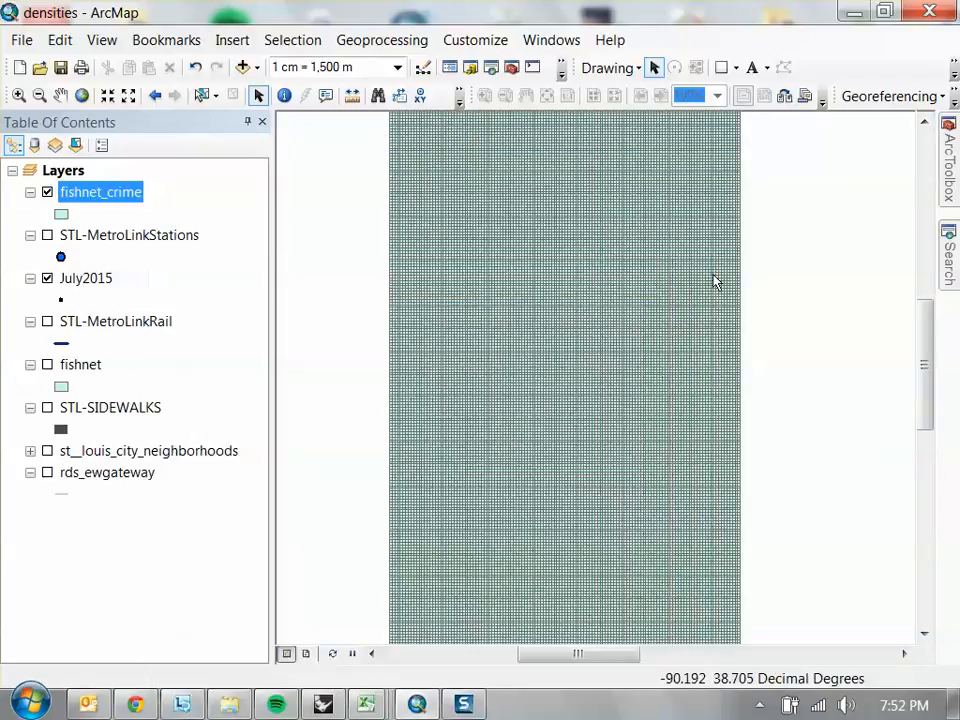
pyautogui.rightClick(112, 197)
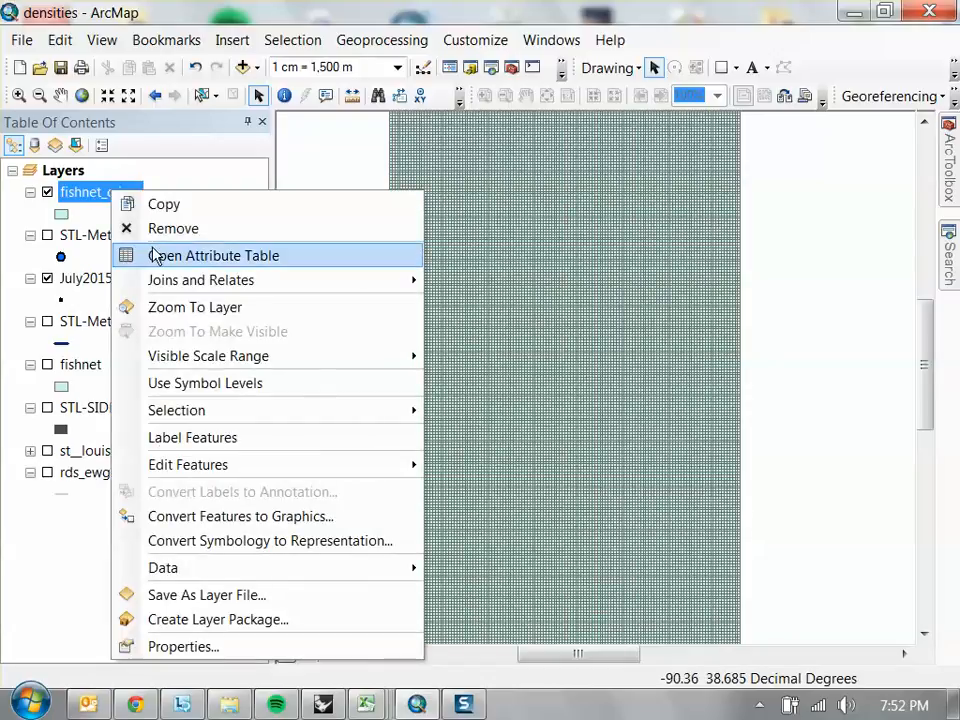
pyautogui.click(170, 258)
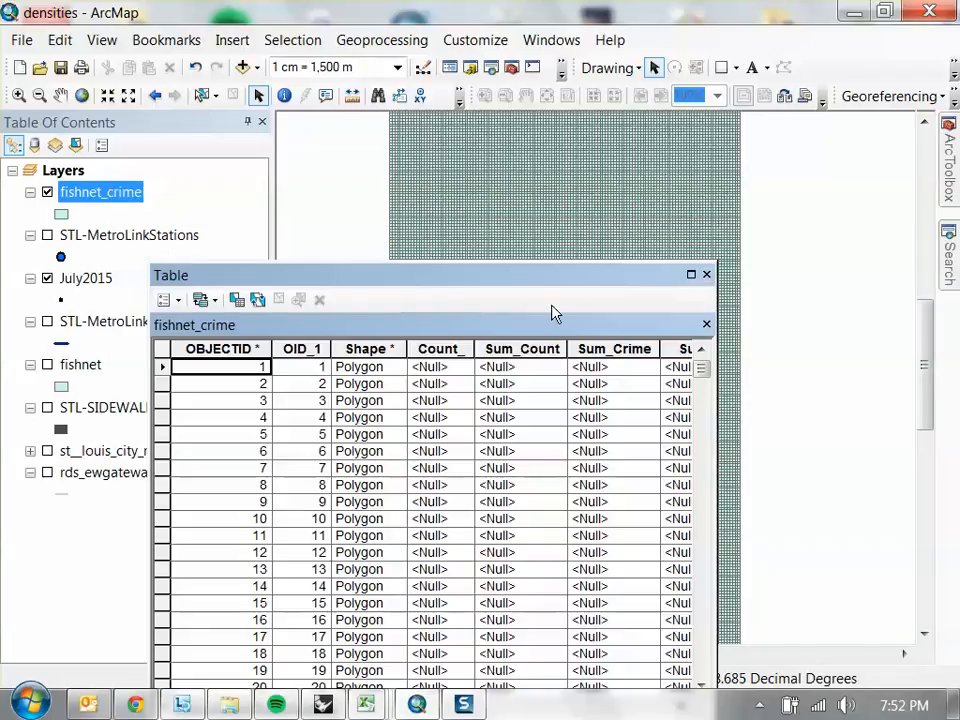
pyautogui.click(706, 274)
# Step: Symbolize fishnet_crime with graduated colors based on Sum_Count, using the blue-to-yellow-to-red color ramp
pyautogui.doubleClick(144, 204)
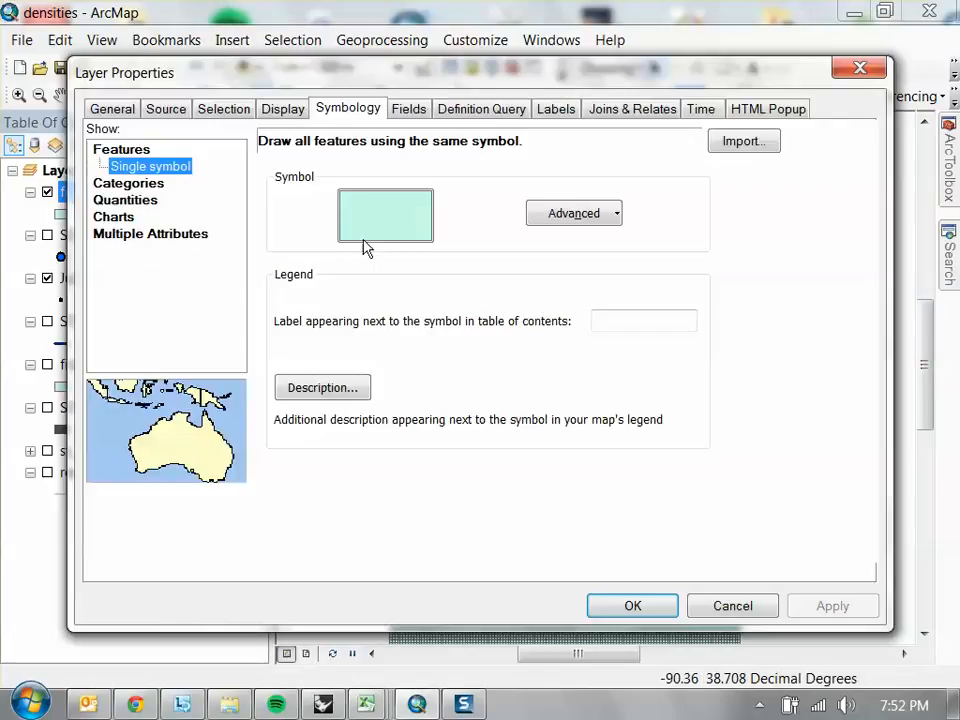
pyautogui.click(128, 200)
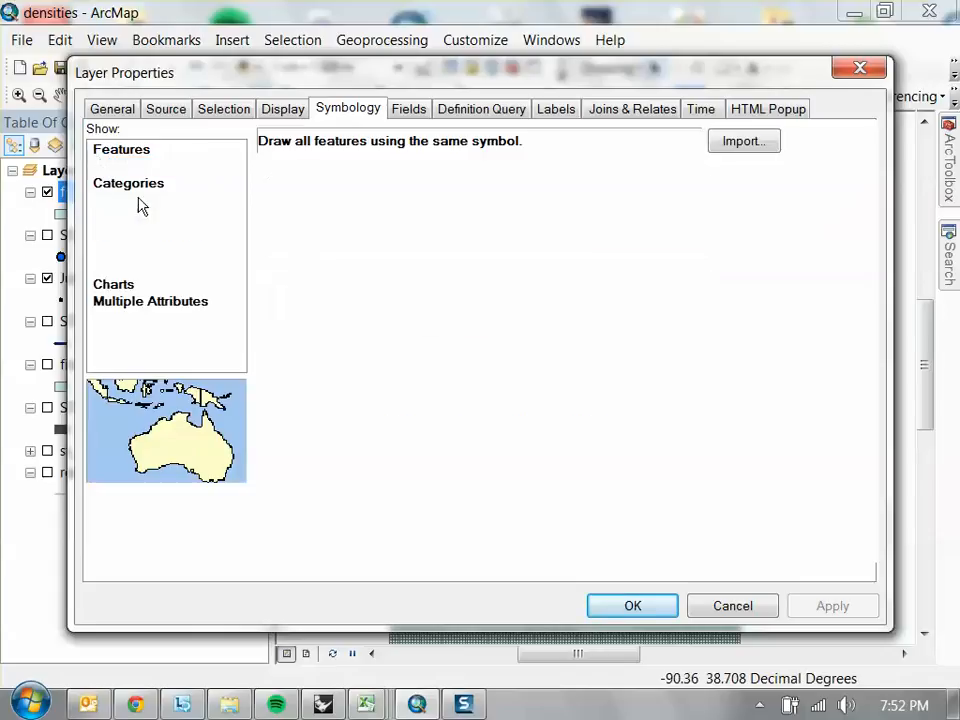
pyautogui.click(500, 188)
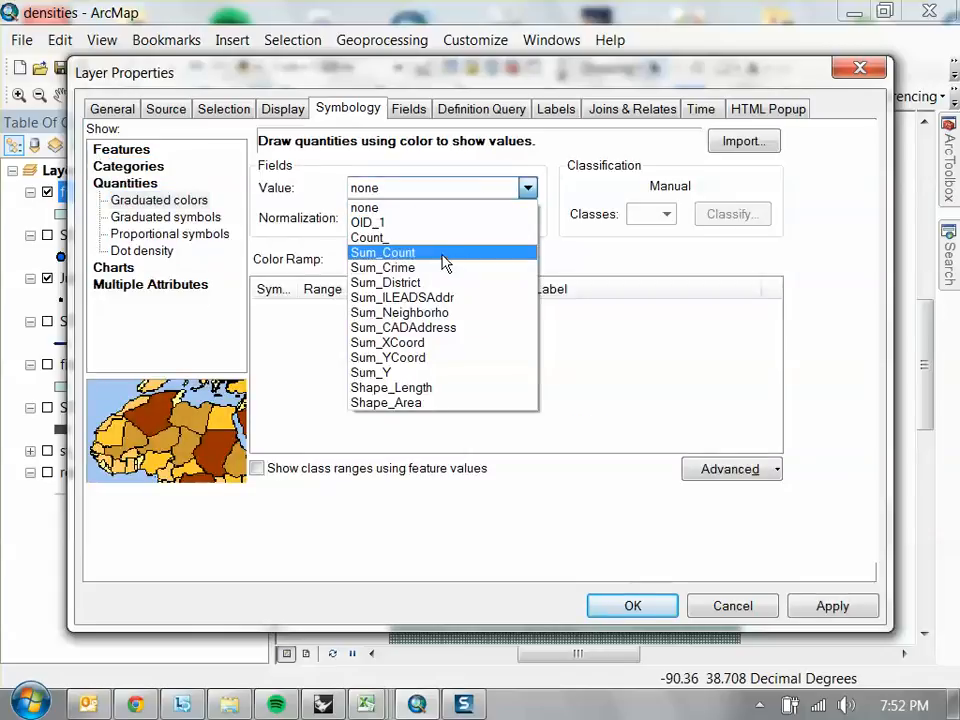
pyautogui.click(443, 254)
pyautogui.click(512, 262)
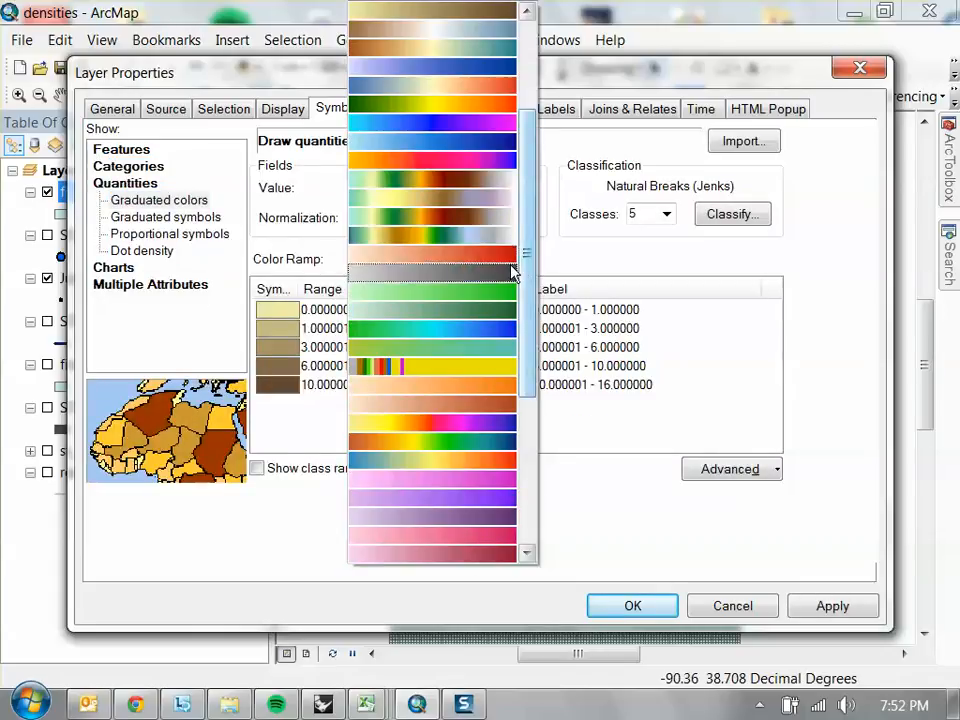
pyautogui.click(497, 114)
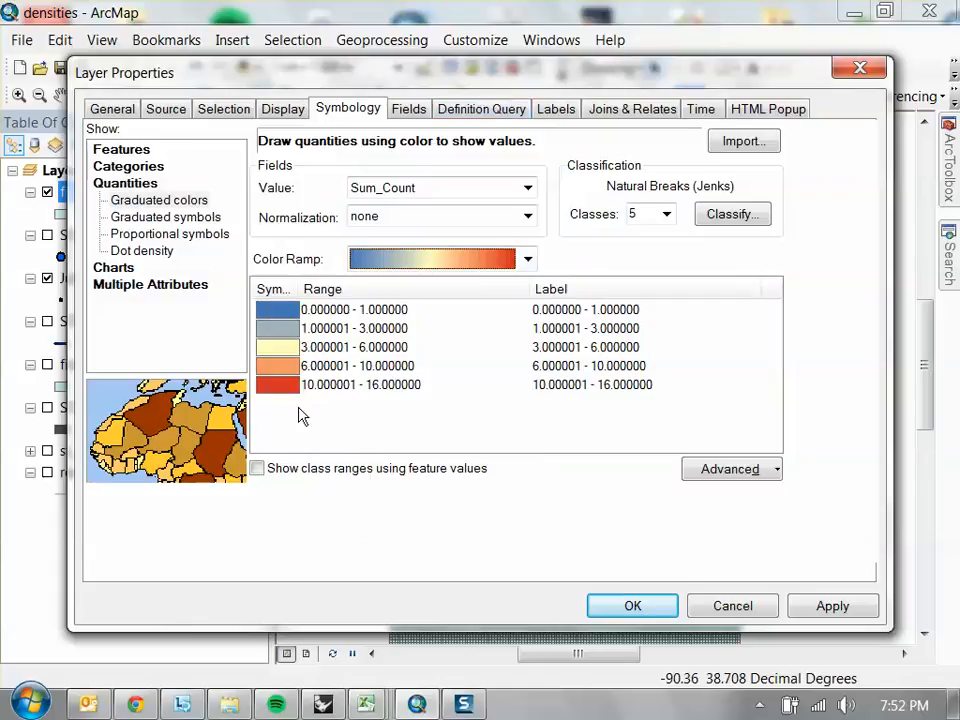
# Step: Classify the fishnet_crime graduated colors into 12 classes and apply the symbology to the map
pyautogui.click(667, 215)
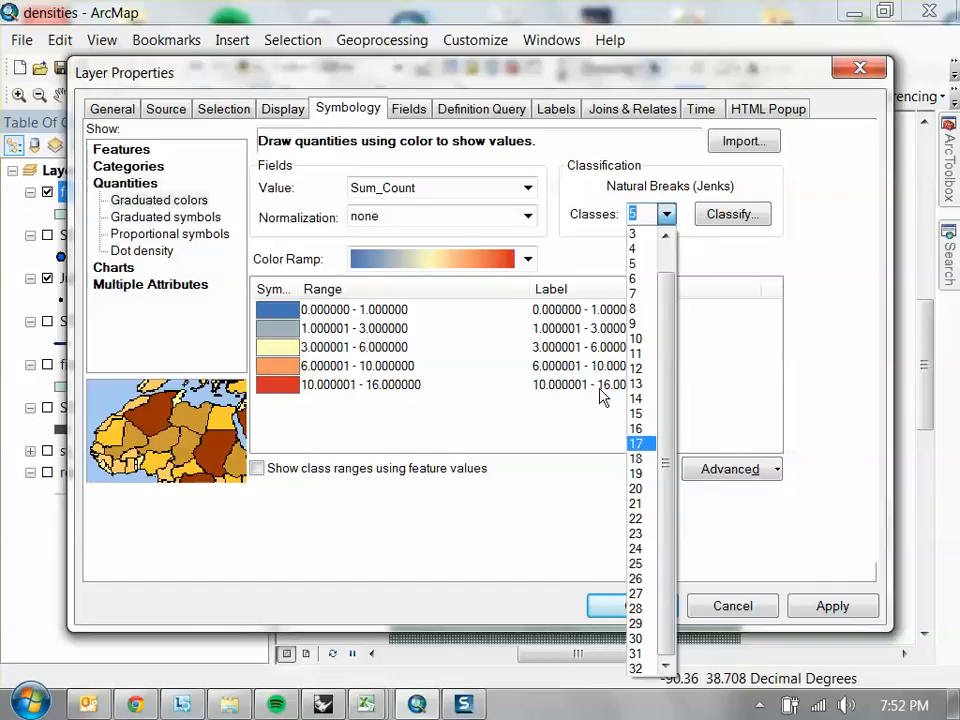
pyautogui.click(637, 368)
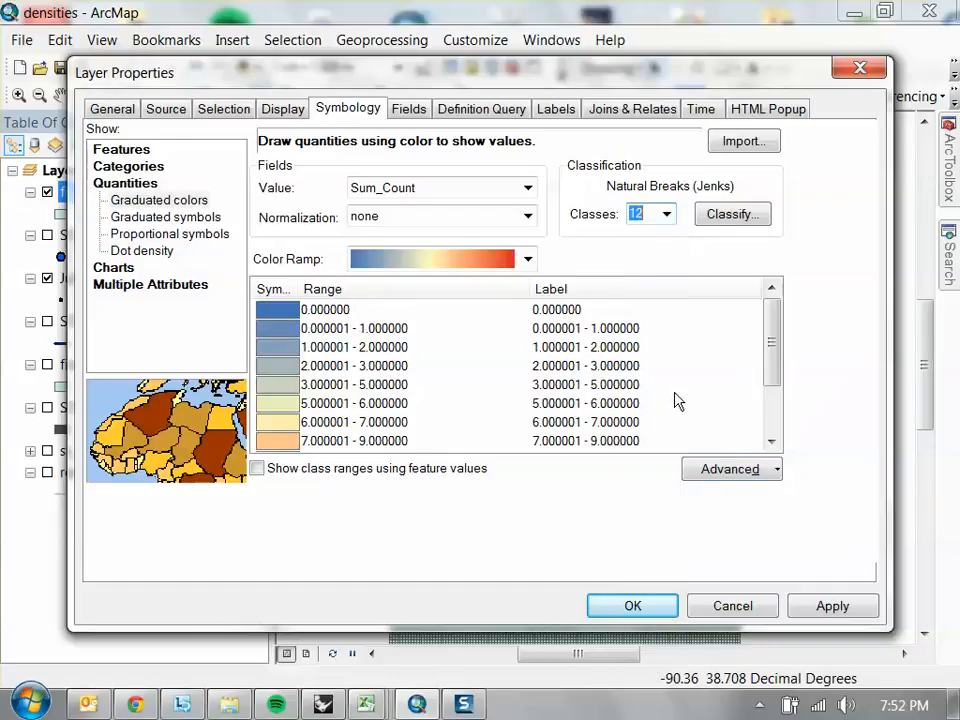
pyautogui.click(830, 606)
pyautogui.click(628, 607)
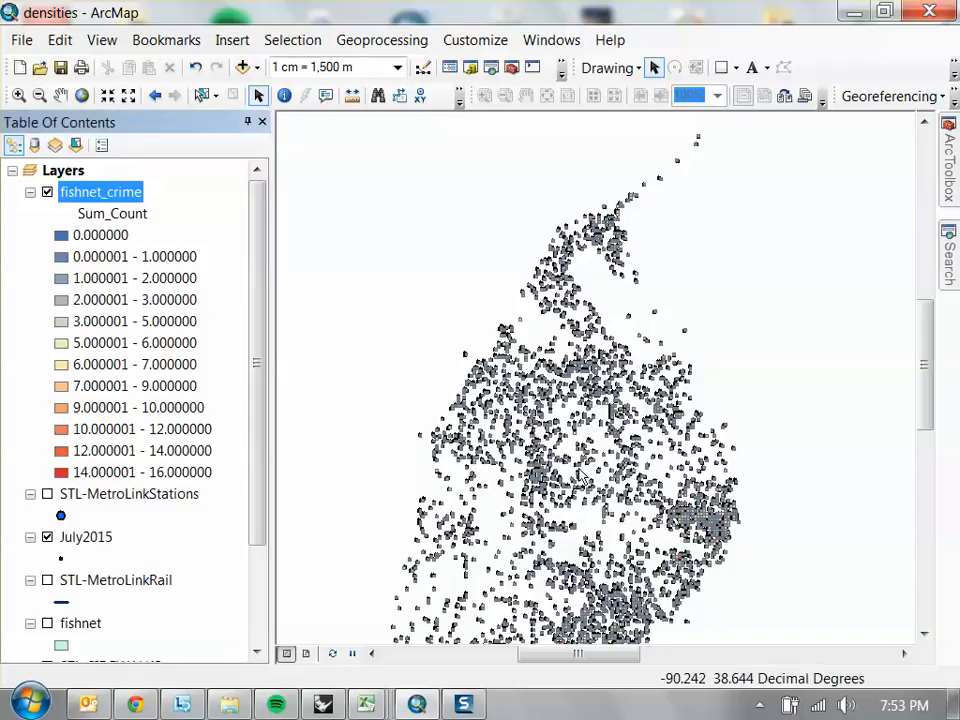
# Step: Inspect the colored fishnet_crime cells up close around the dense cluster on the city's eastern edge
pyautogui.moveTo(622, 485); pyautogui.dragTo(580, 440)
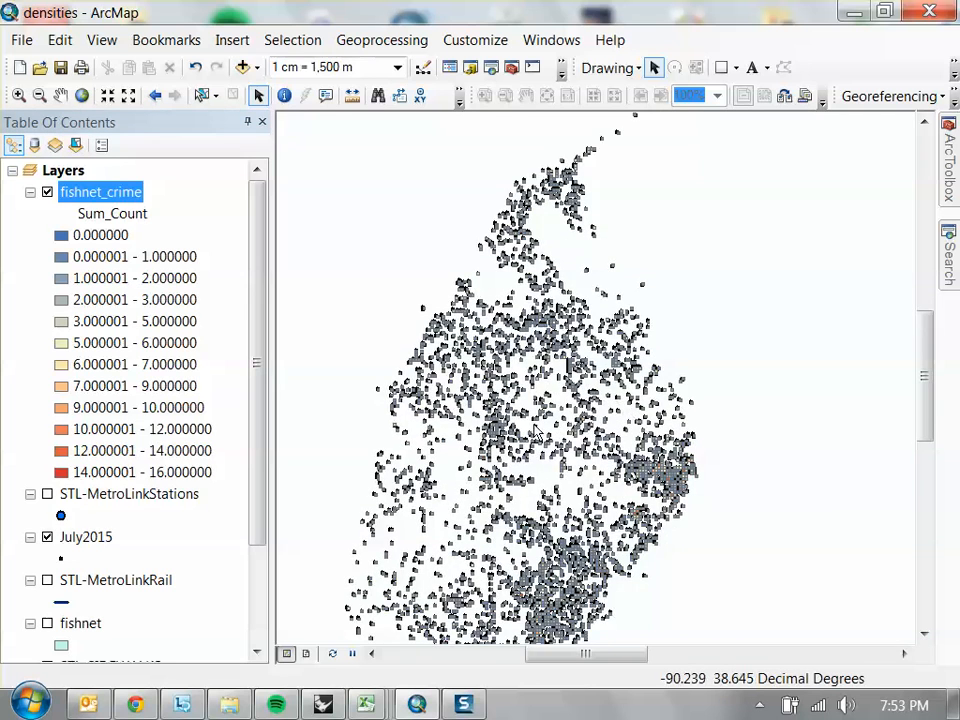
pyautogui.scroll(3, 670, 458)
pyautogui.scroll(1, 825, 550)
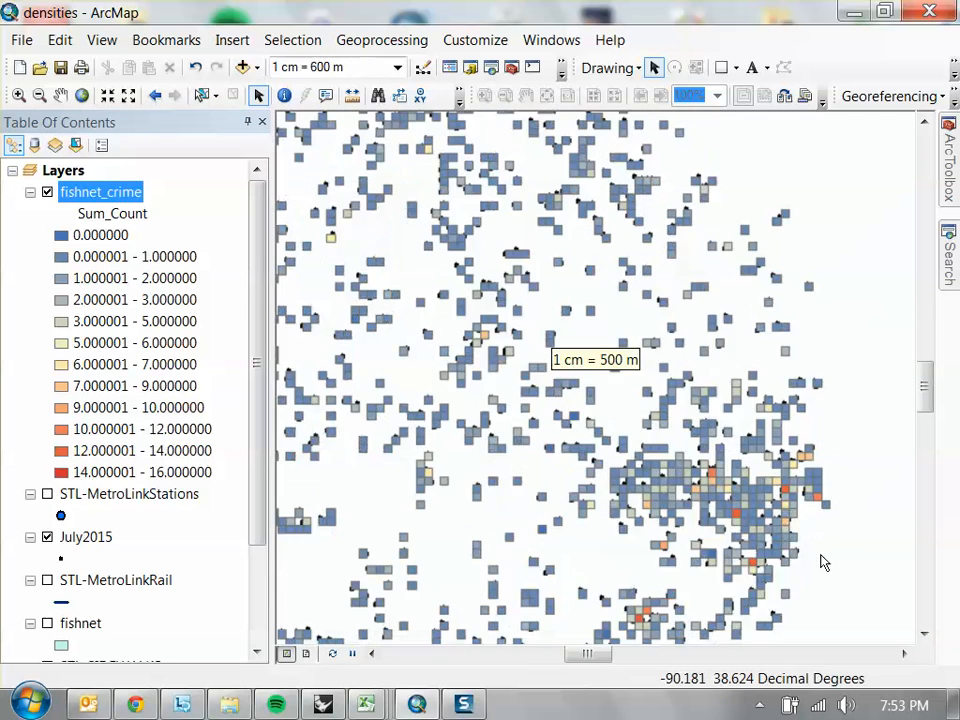
pyautogui.moveTo(808, 543); pyautogui.dragTo(708, 443)
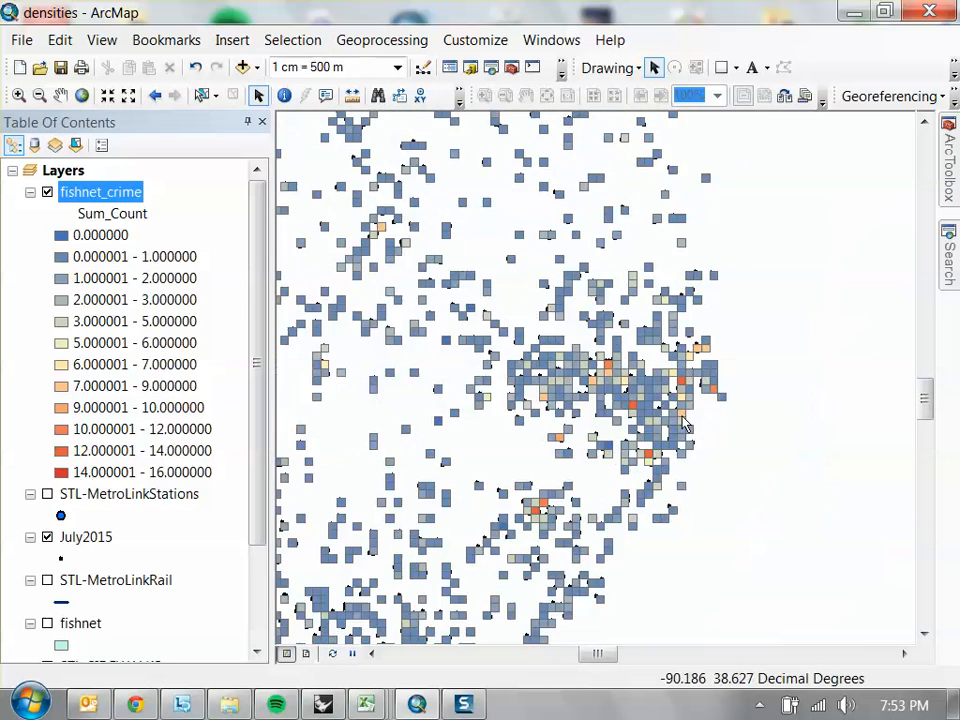
# Step: Switch the Join_Output layer's symbology to proportional symbols and compare with the graduated-color cells on the map
pyautogui.doubleClick(95, 191)
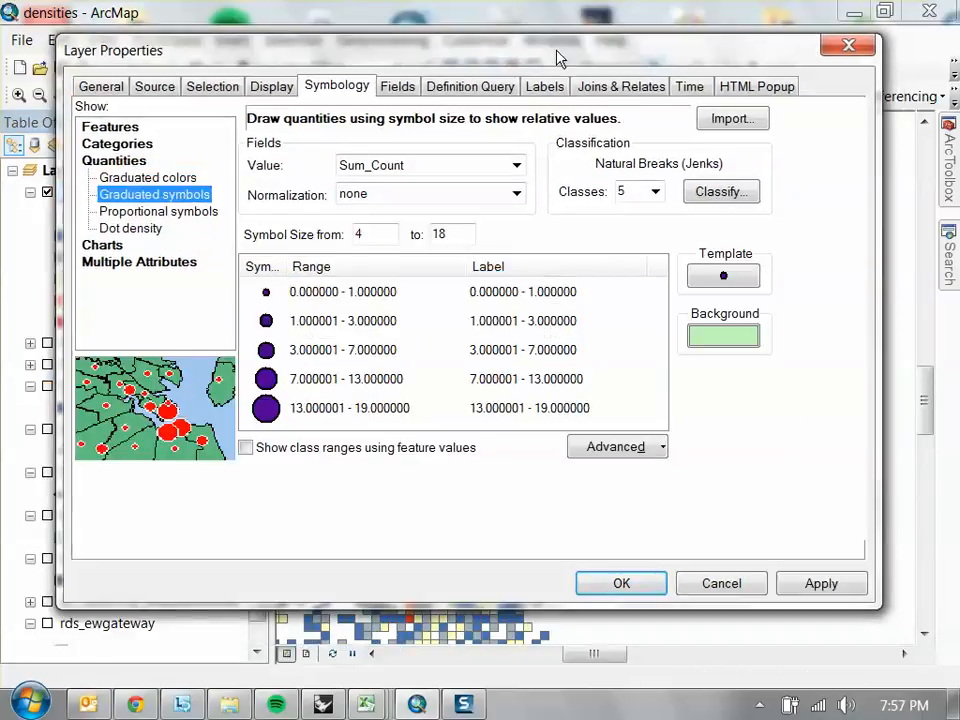
pyautogui.moveTo(558, 58); pyautogui.dragTo(571, 51)
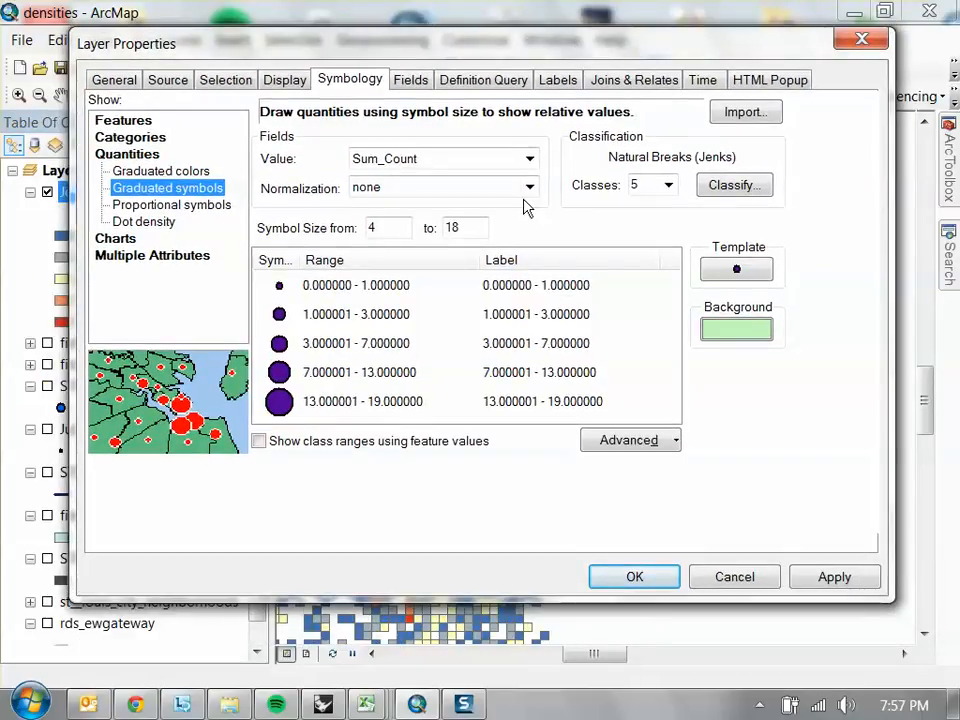
pyautogui.click(172, 205)
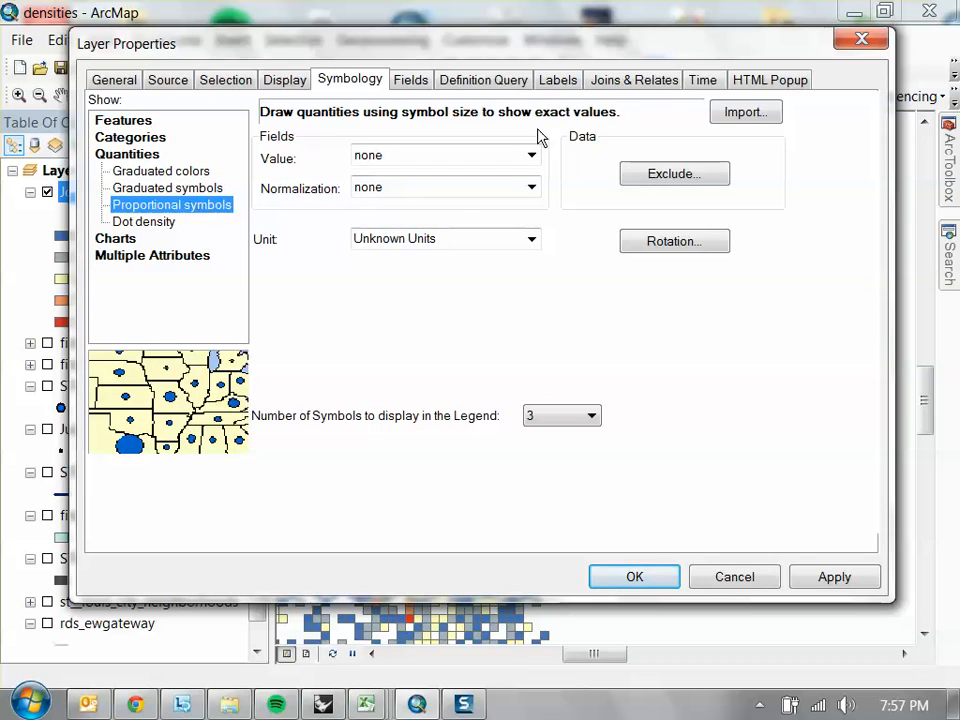
pyautogui.moveTo(428, 48); pyautogui.dragTo(492, 486)
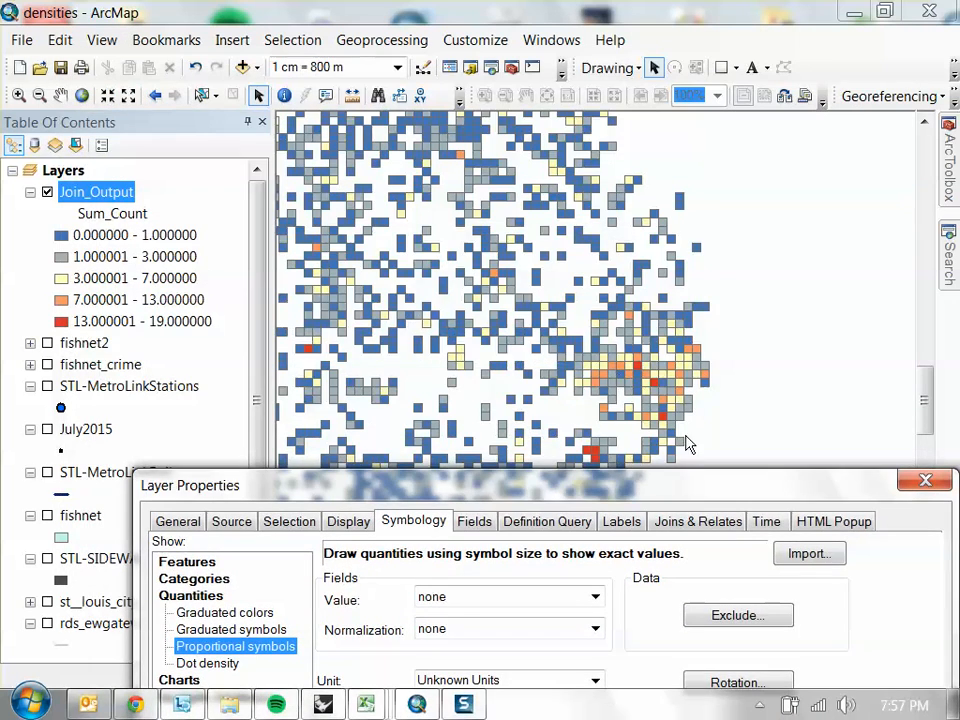
pyautogui.moveTo(689, 505); pyautogui.dragTo(623, 107)
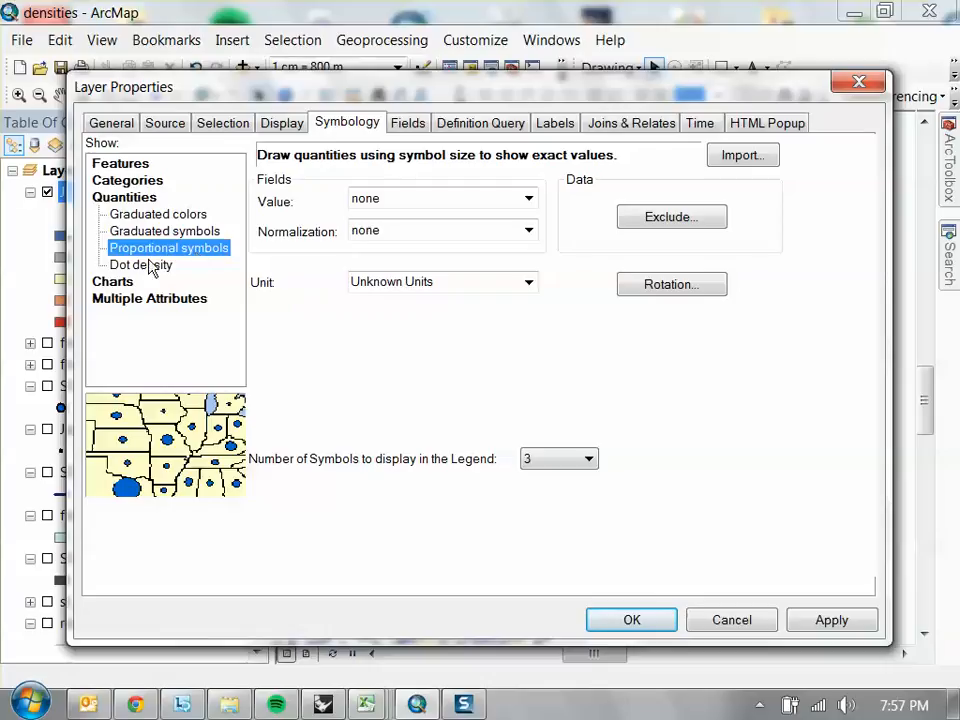
# Step: Base the Join_Output proportional symbols on Sum_Count, apply them, check the map, and accept the layer properties
pyautogui.click(528, 200)
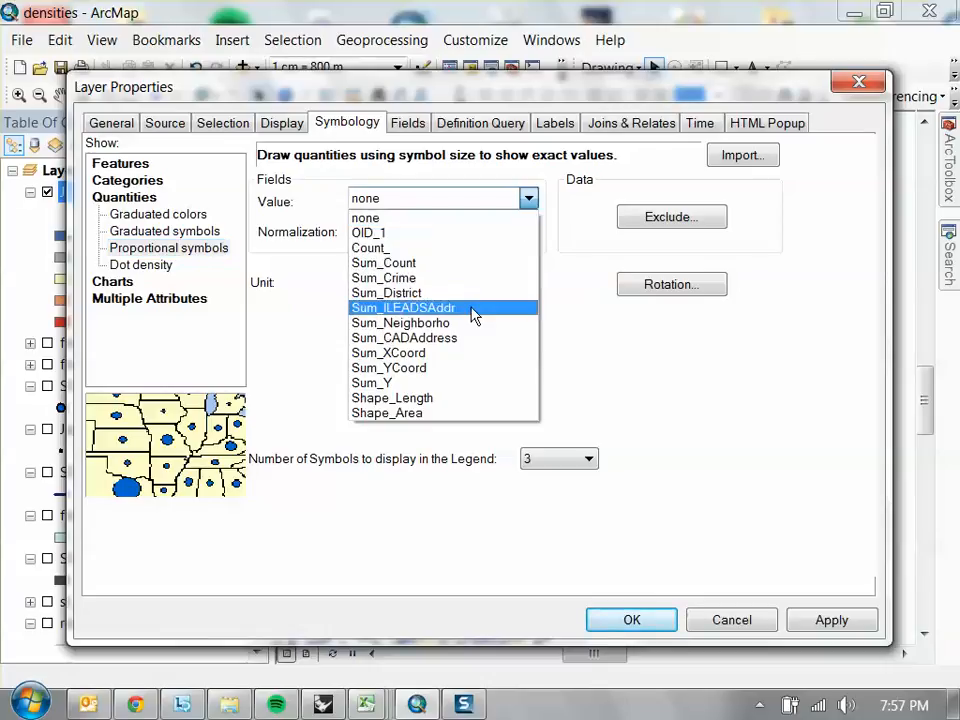
pyautogui.click(446, 264)
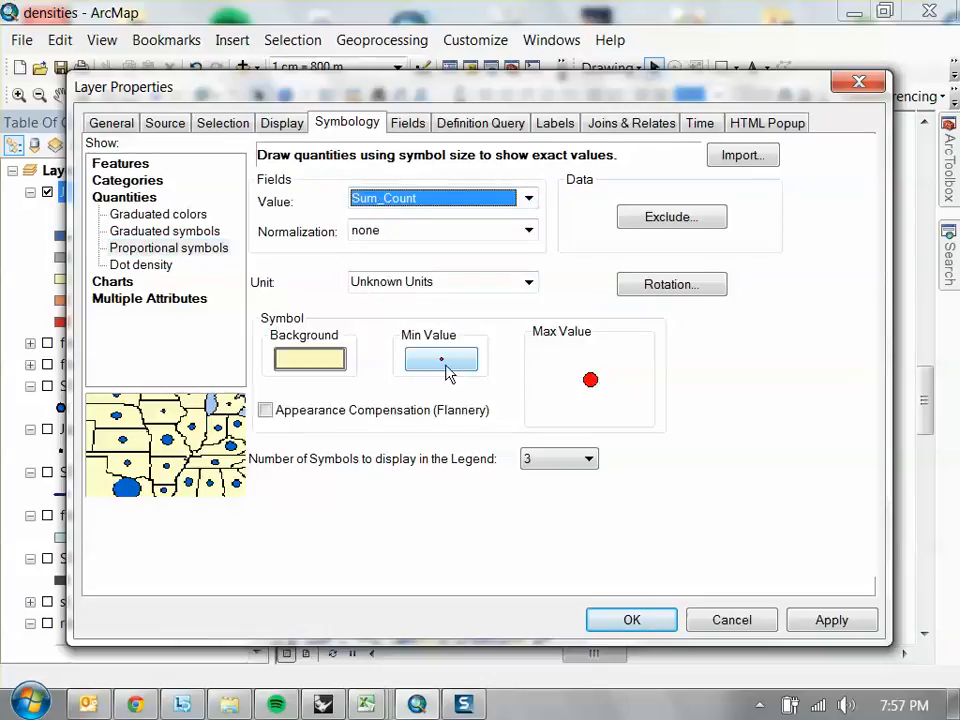
pyautogui.click(830, 620)
pyautogui.moveTo(690, 87); pyautogui.dragTo(590, 540)
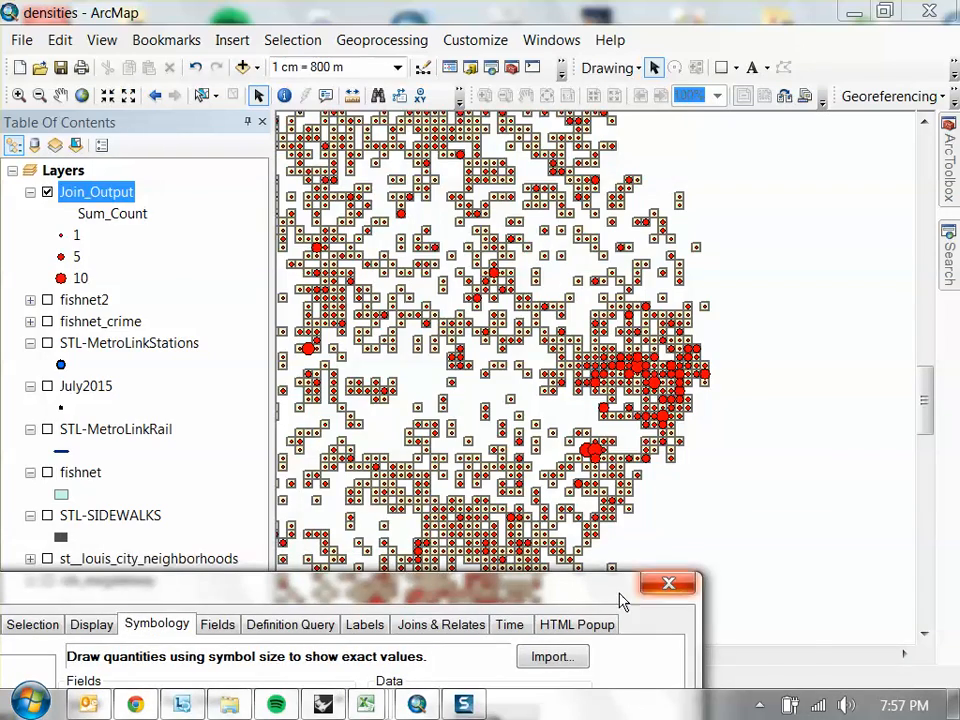
pyautogui.moveTo(620, 588); pyautogui.dragTo(718, 201)
pyautogui.moveTo(650, 230); pyautogui.dragTo(722, 95)
pyautogui.click(653, 609)
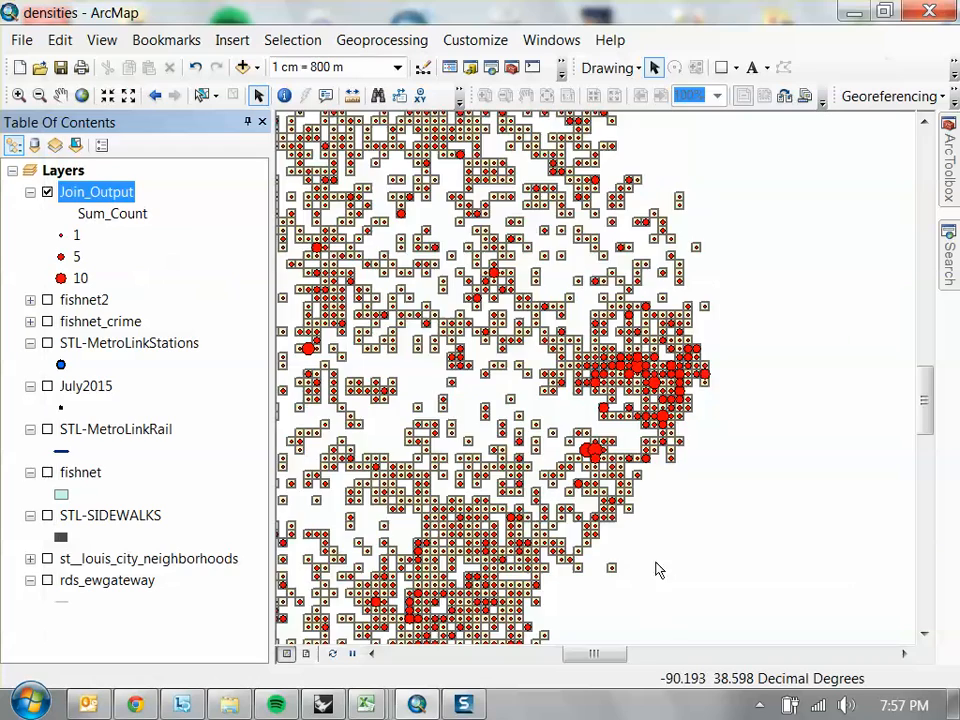
# Step: Set the background symbol of the Join_Output proportional symbols to no fill color and no outline color
pyautogui.scroll(-3, 597, 392)
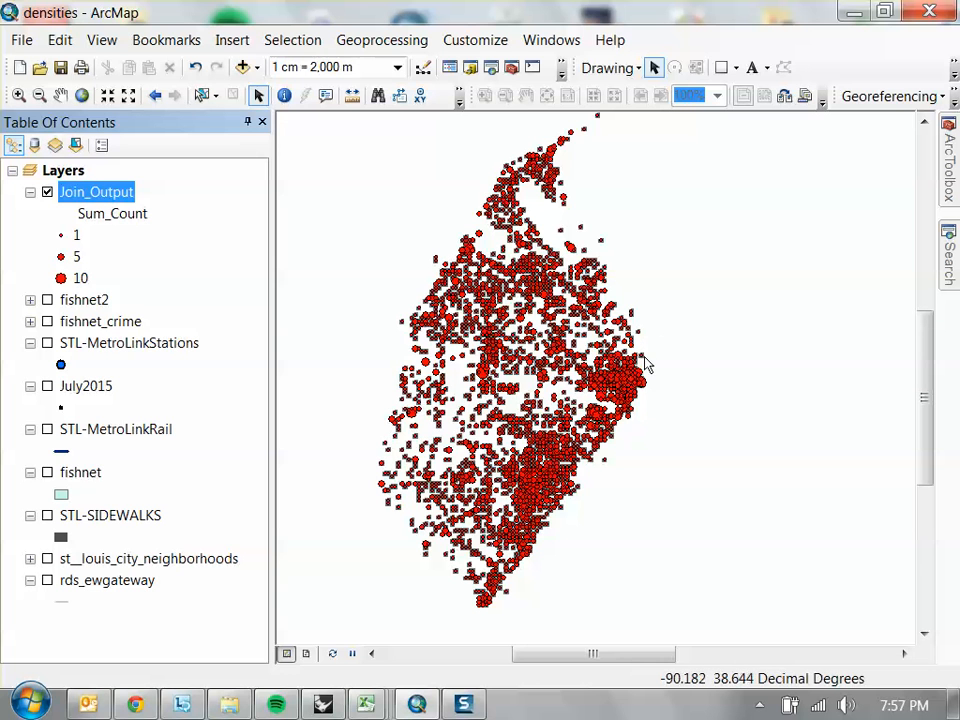
pyautogui.scroll(3, 630, 405)
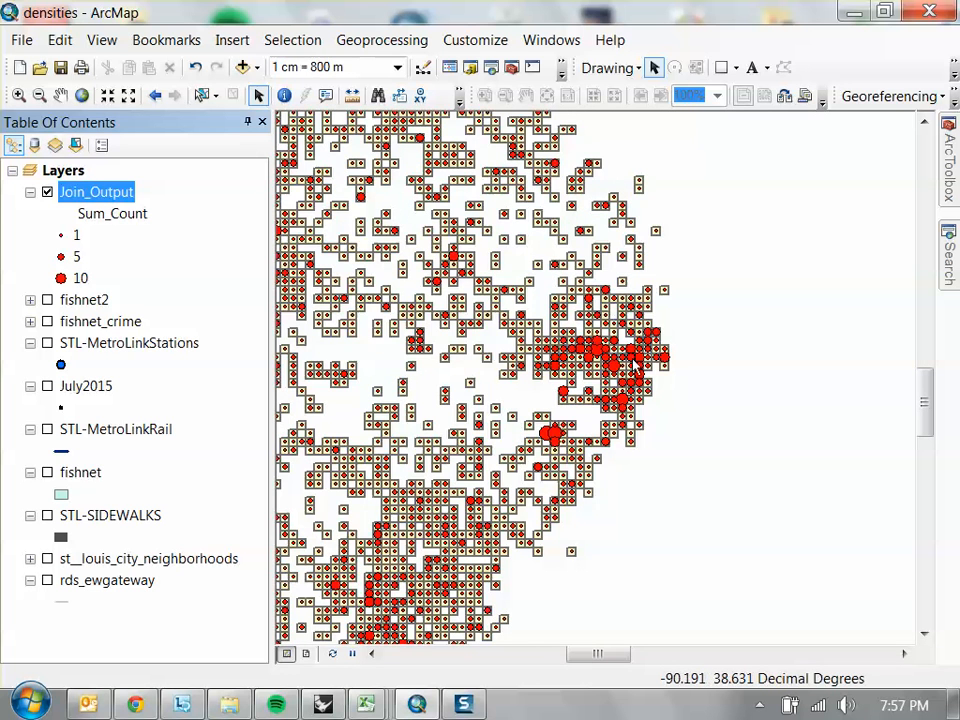
pyautogui.doubleClick(96, 193)
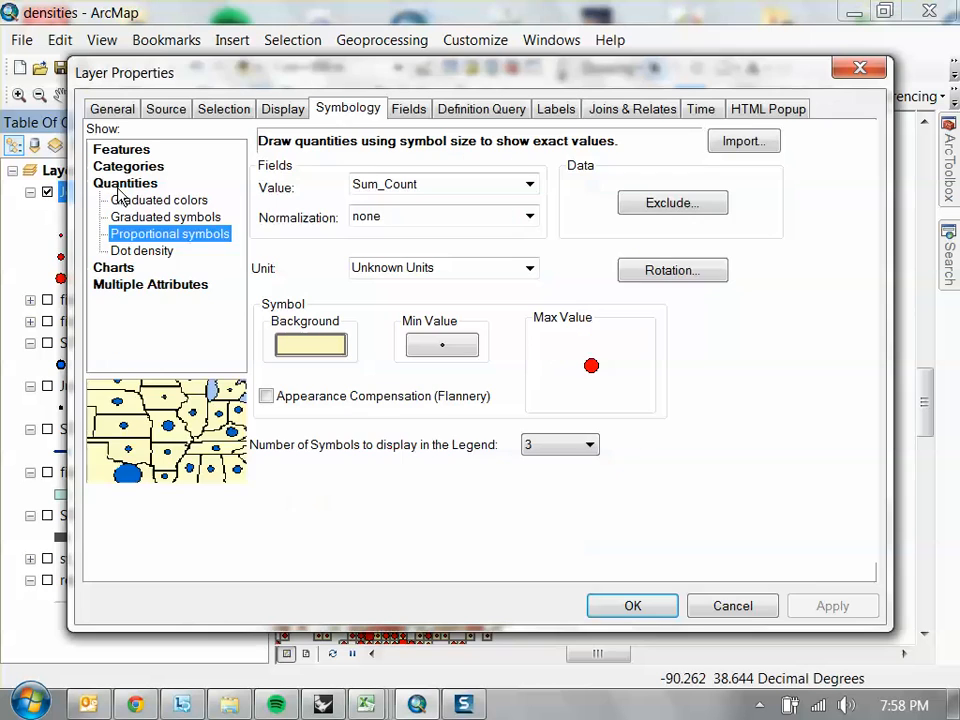
pyautogui.click(337, 346)
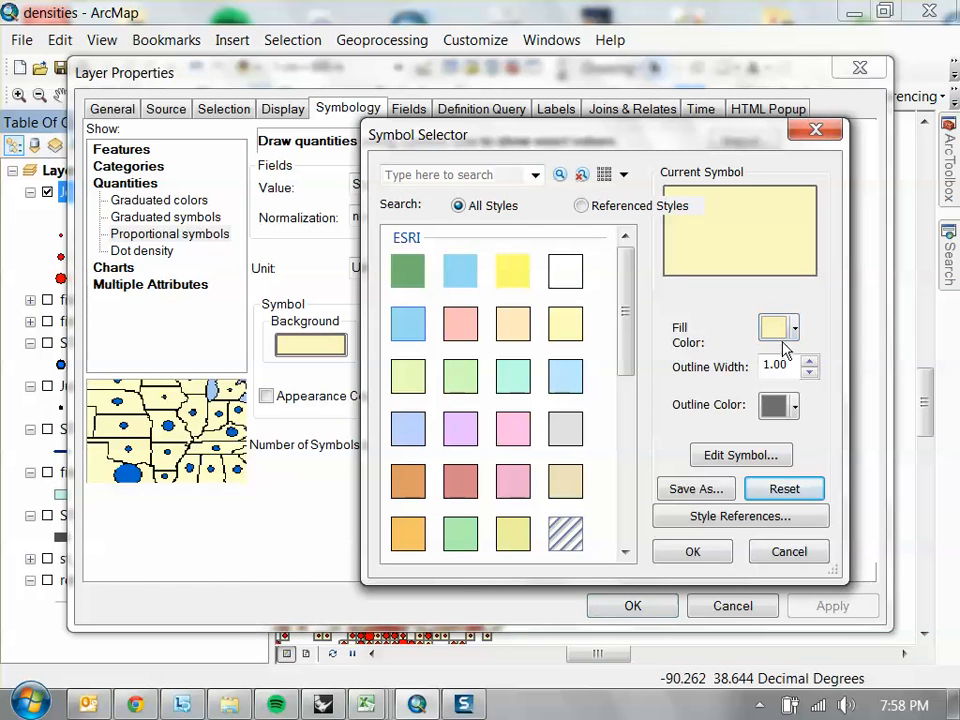
pyautogui.click(795, 329)
pyautogui.click(857, 358)
pyautogui.click(785, 407)
pyautogui.click(857, 437)
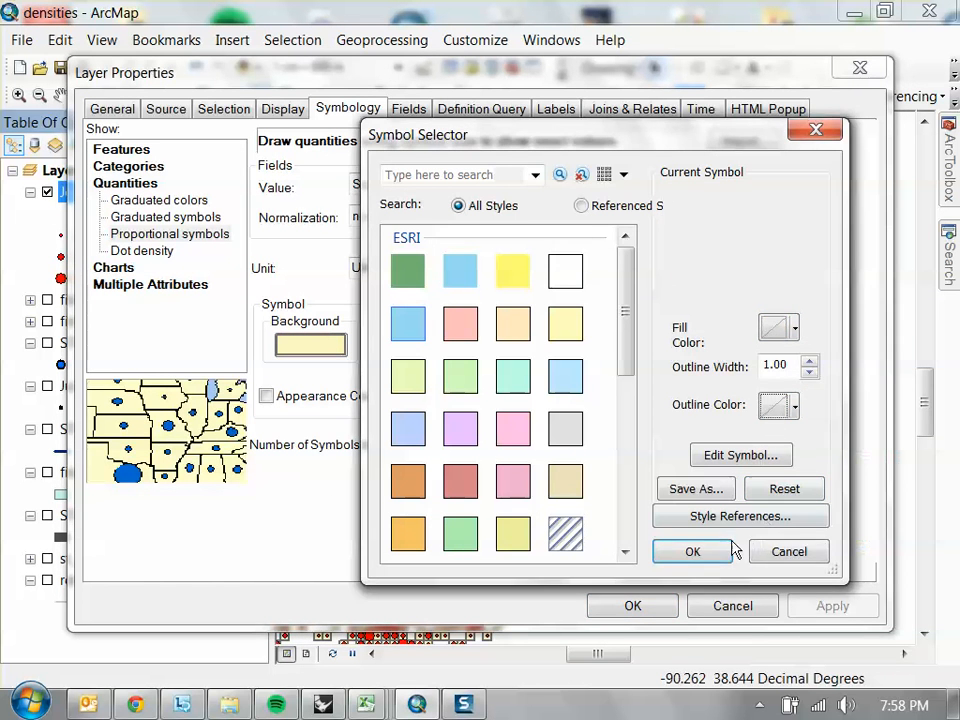
pyautogui.click(715, 551)
# Step: Change the minimum-value symbol of Join_Output to a bold red cross at a reduced size and accept the layer properties
pyautogui.click(455, 350)
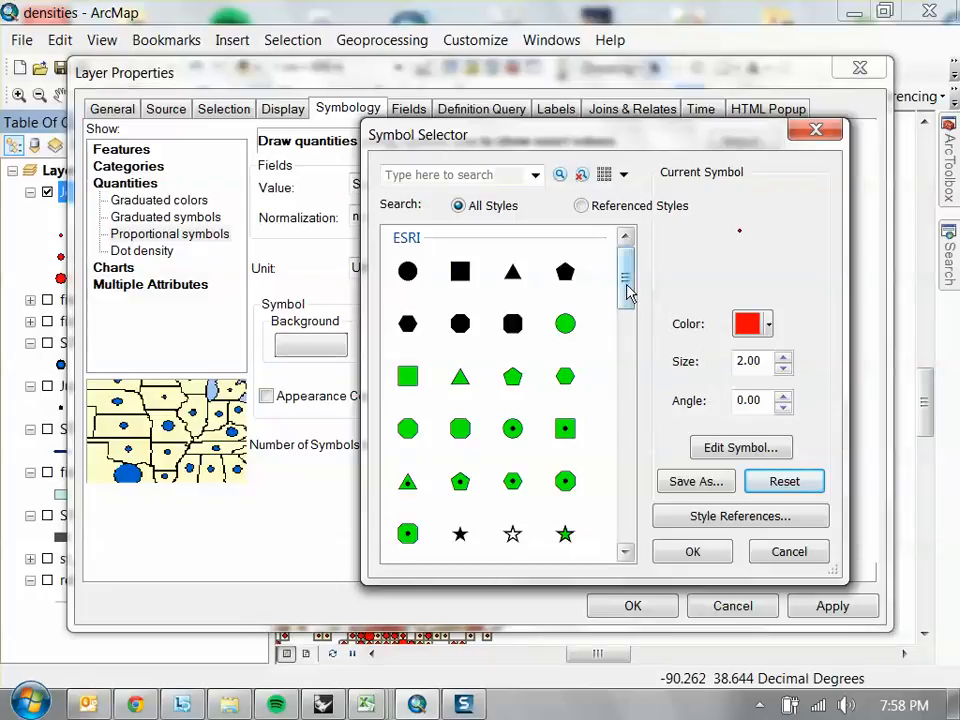
pyautogui.moveTo(628, 294); pyautogui.dragTo(630, 337)
pyautogui.click(513, 433)
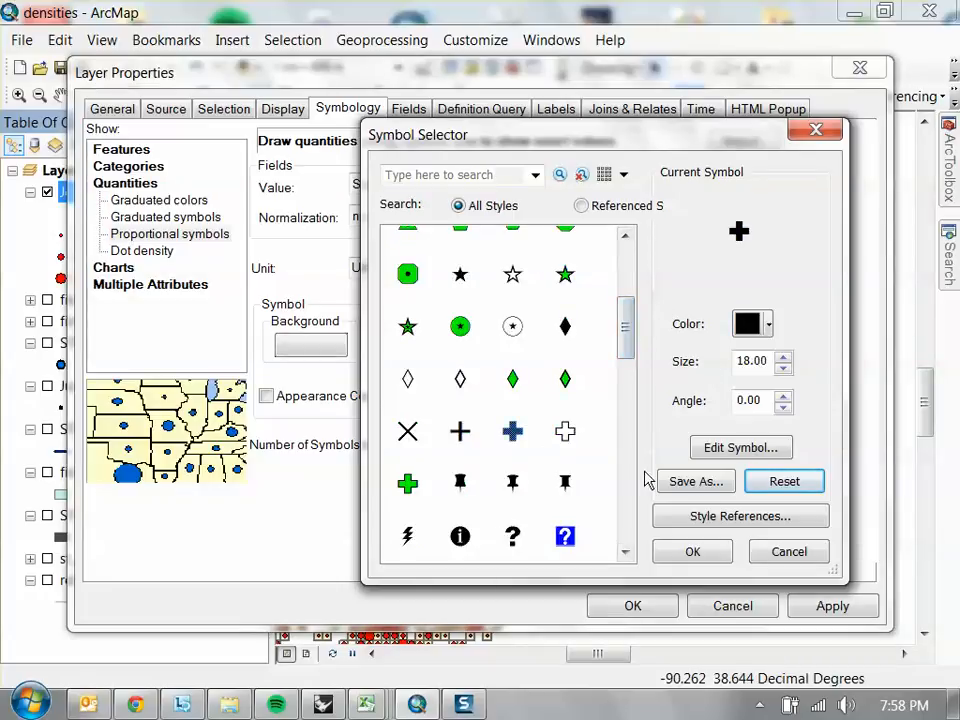
pyautogui.moveTo(763, 365); pyautogui.dragTo(640, 378)
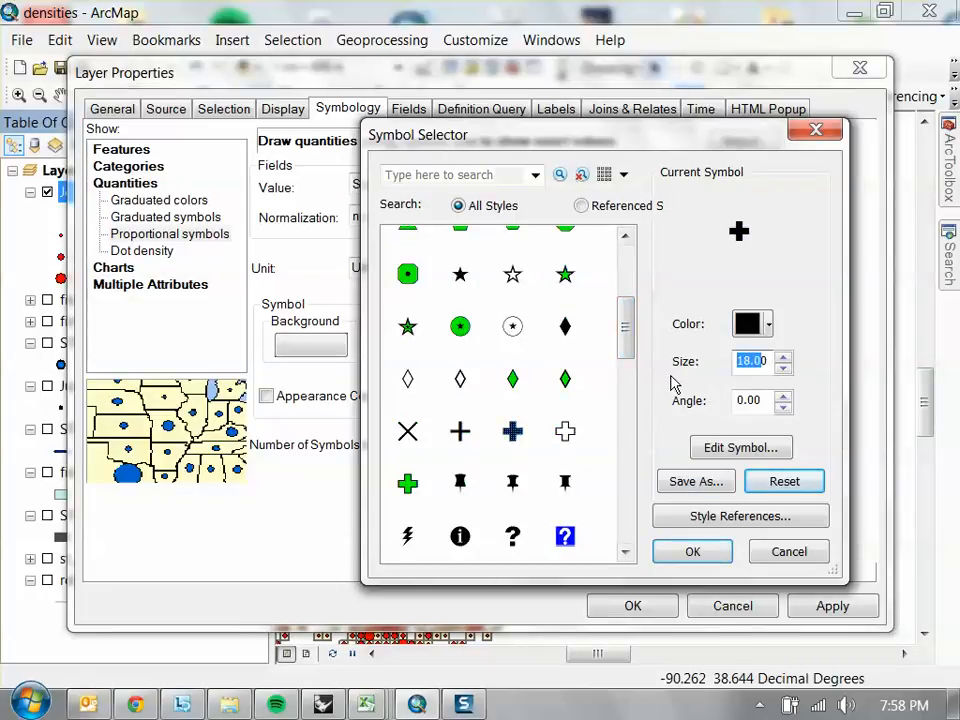
pyautogui.write('0')
pyautogui.moveTo(747, 366); pyautogui.dragTo(638, 395)
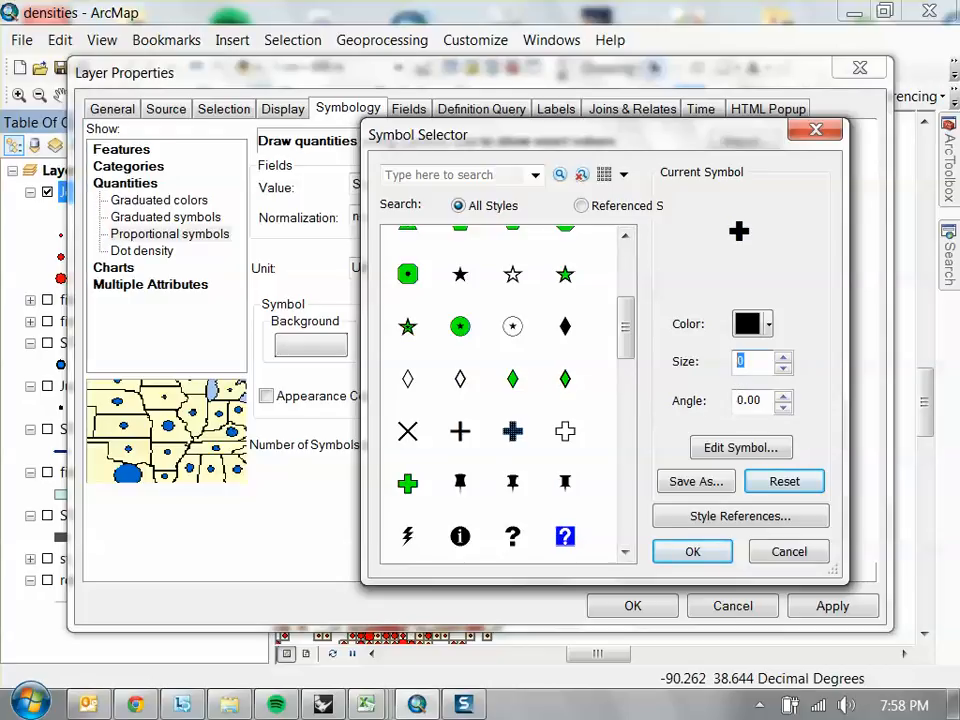
pyautogui.click(766, 322)
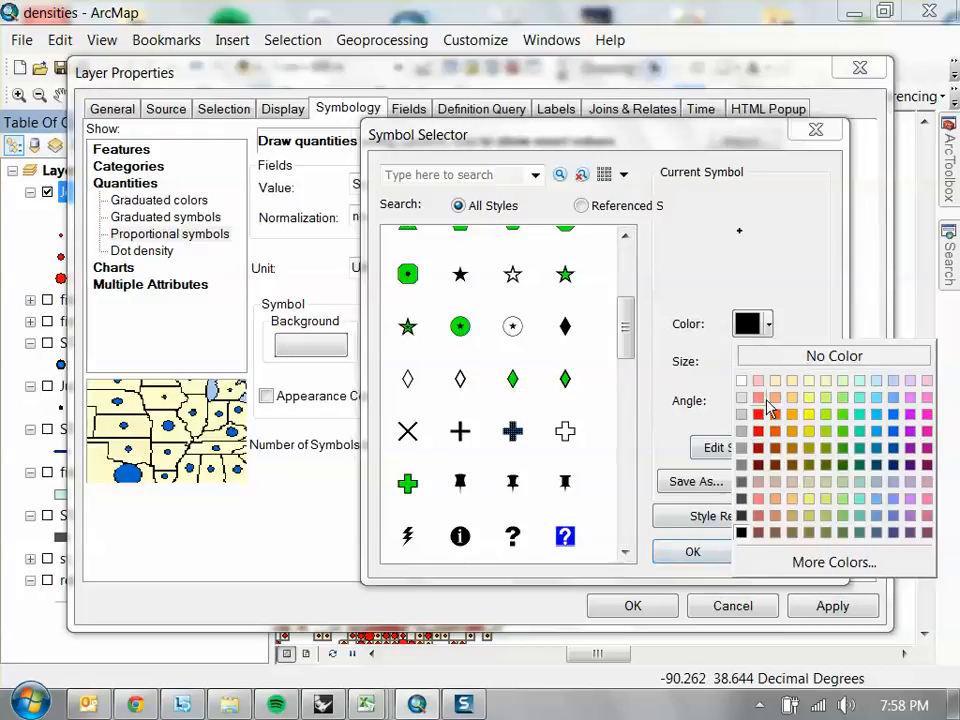
pyautogui.click(762, 414)
pyautogui.click(690, 552)
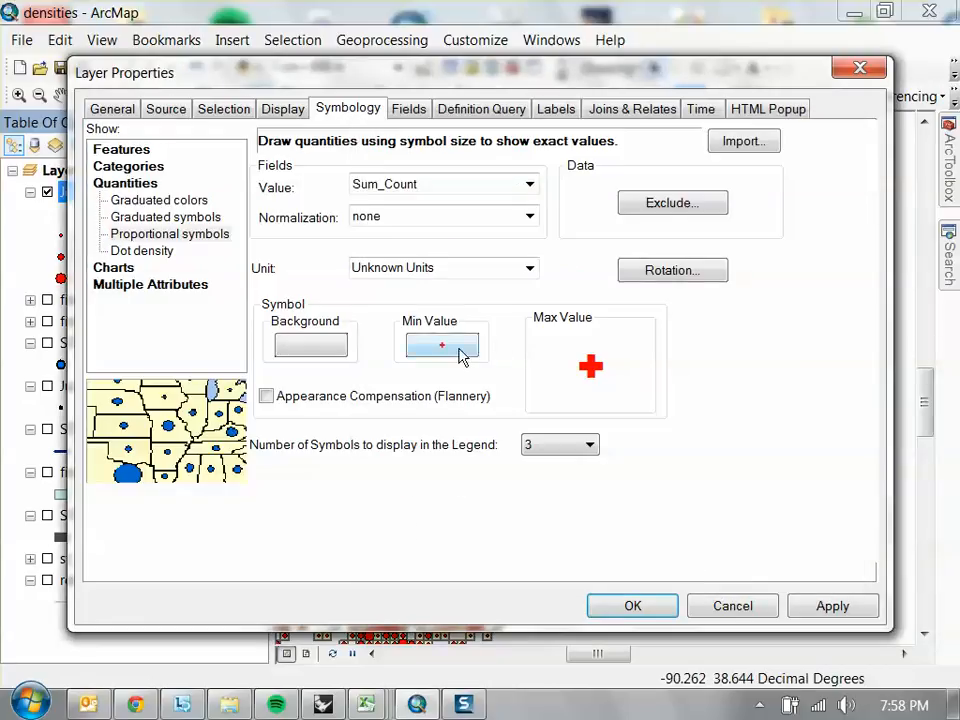
pyautogui.click(633, 604)
# Step: Show the July2015 points briefly beneath the red crosses to compare both displays, and hide them again
pyautogui.scroll(4, 600, 385)
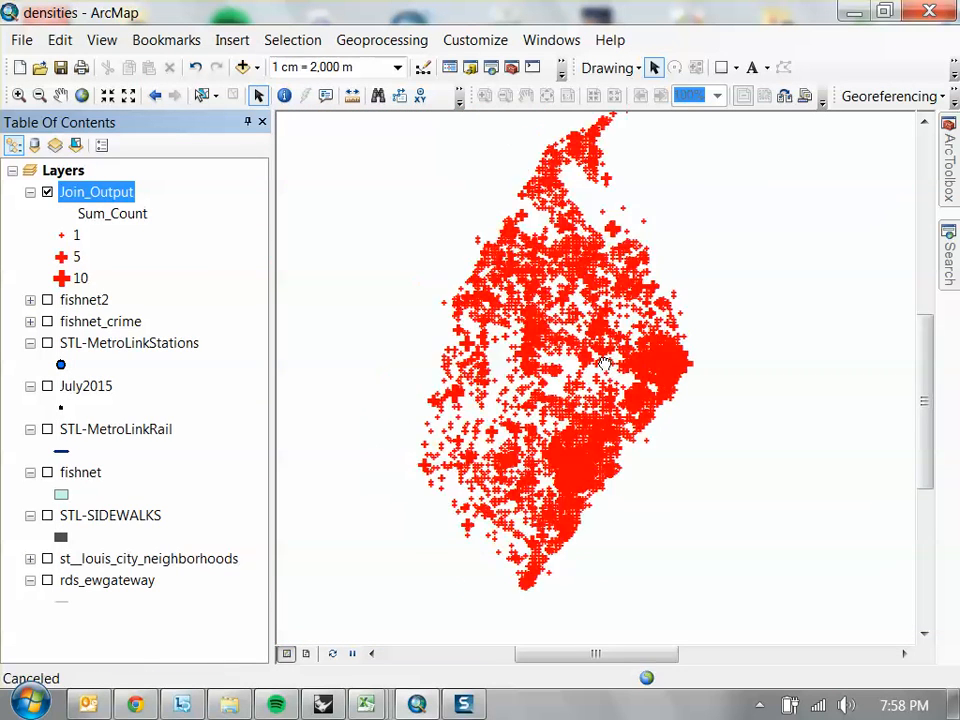
pyautogui.scroll(-2, 603, 371)
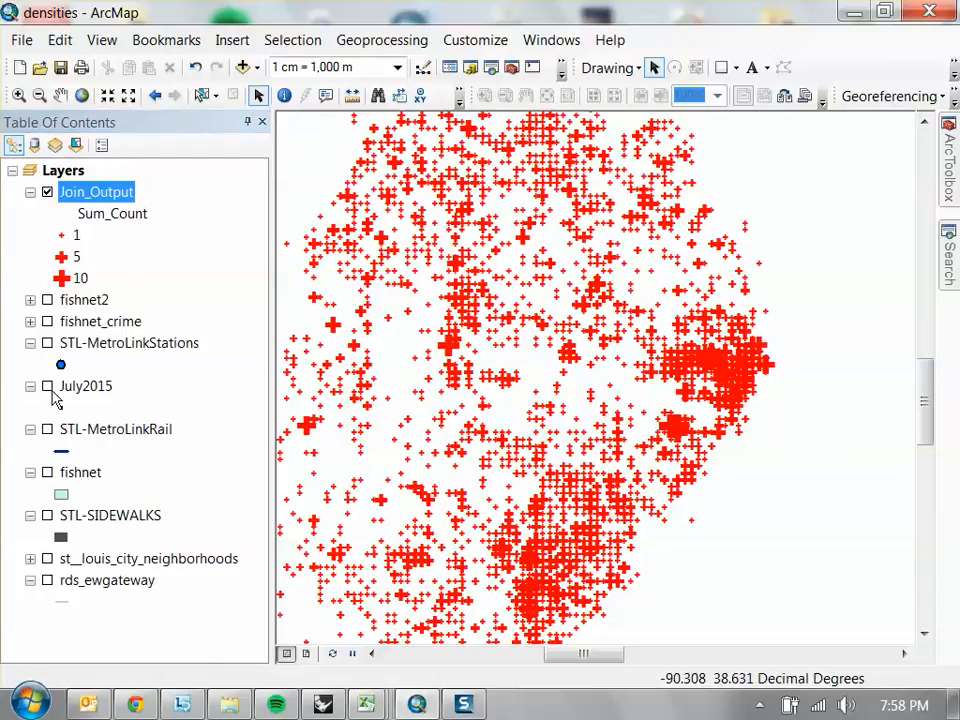
pyautogui.click(48, 387)
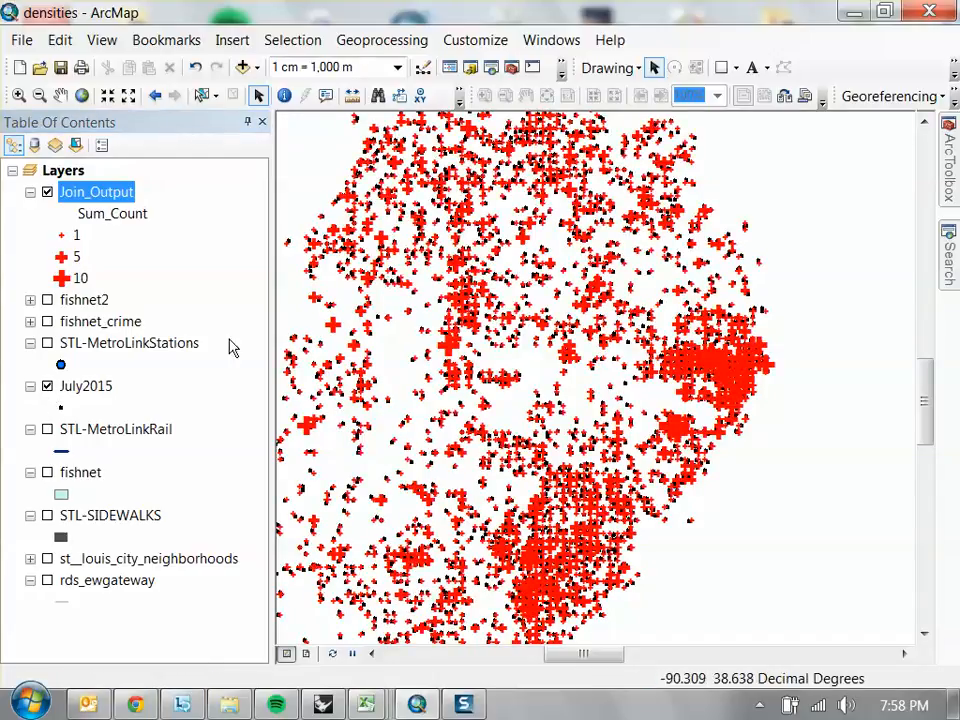
pyautogui.click(47, 387)
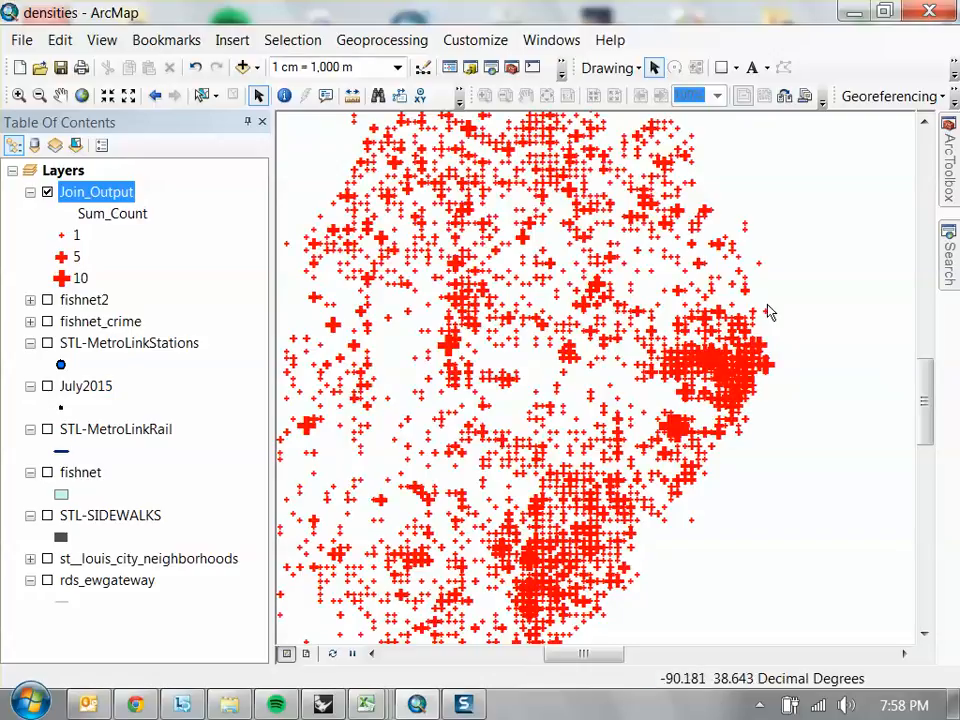
# Step: Examine the distribution of large and small Join_Output crosses across the northern, eastern and southern parts of the city
pyautogui.moveTo(721, 269); pyautogui.dragTo(701, 375)
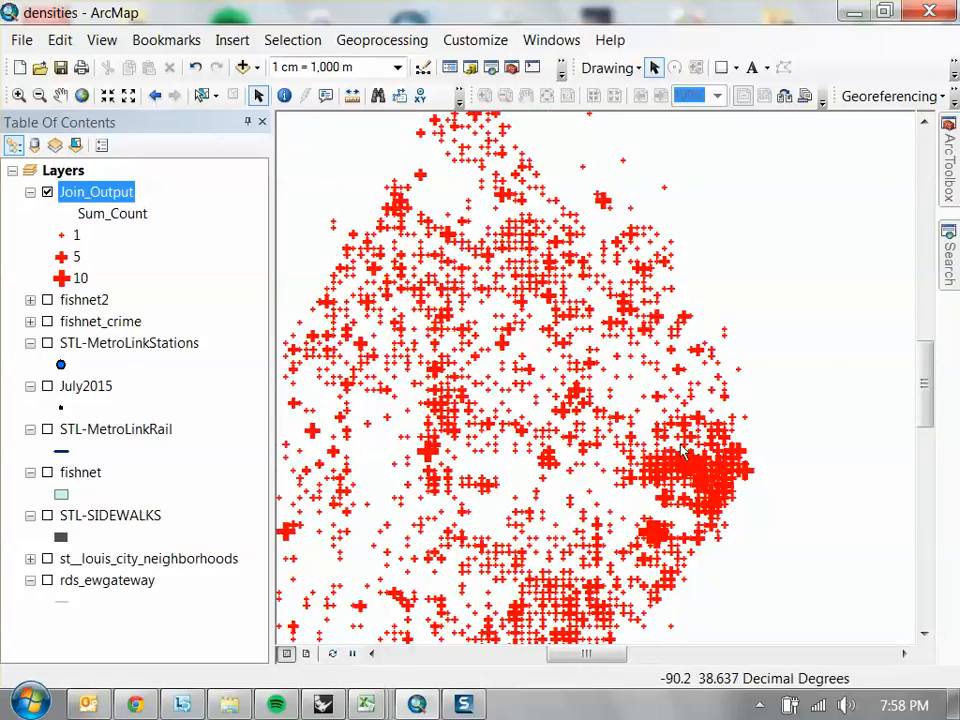
pyautogui.scroll(3, 670, 390)
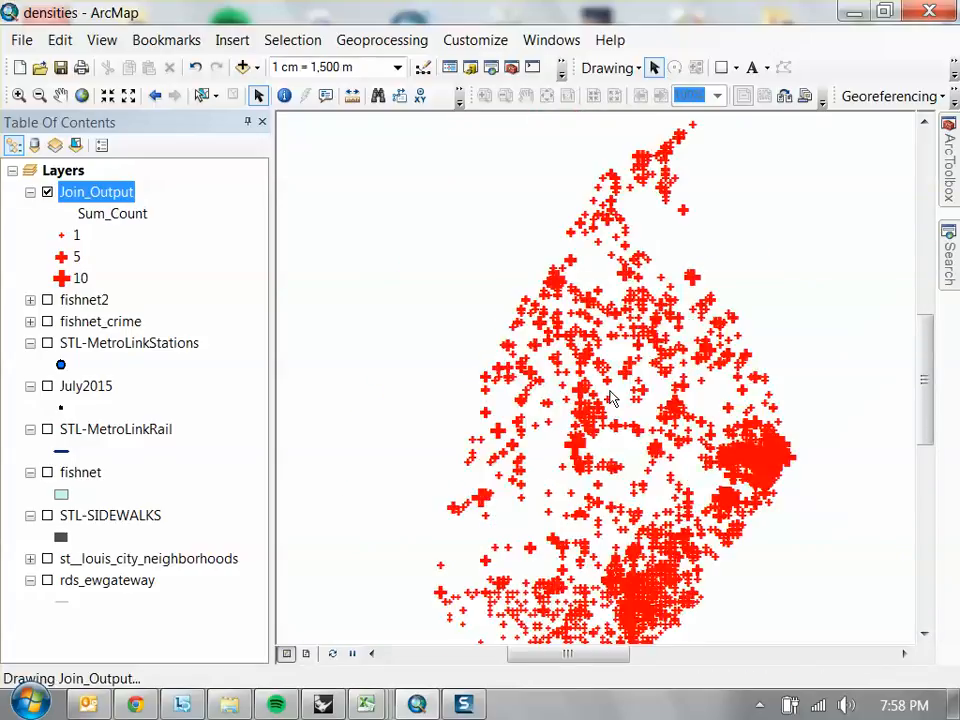
pyautogui.moveTo(774, 549); pyautogui.dragTo(763, 444)
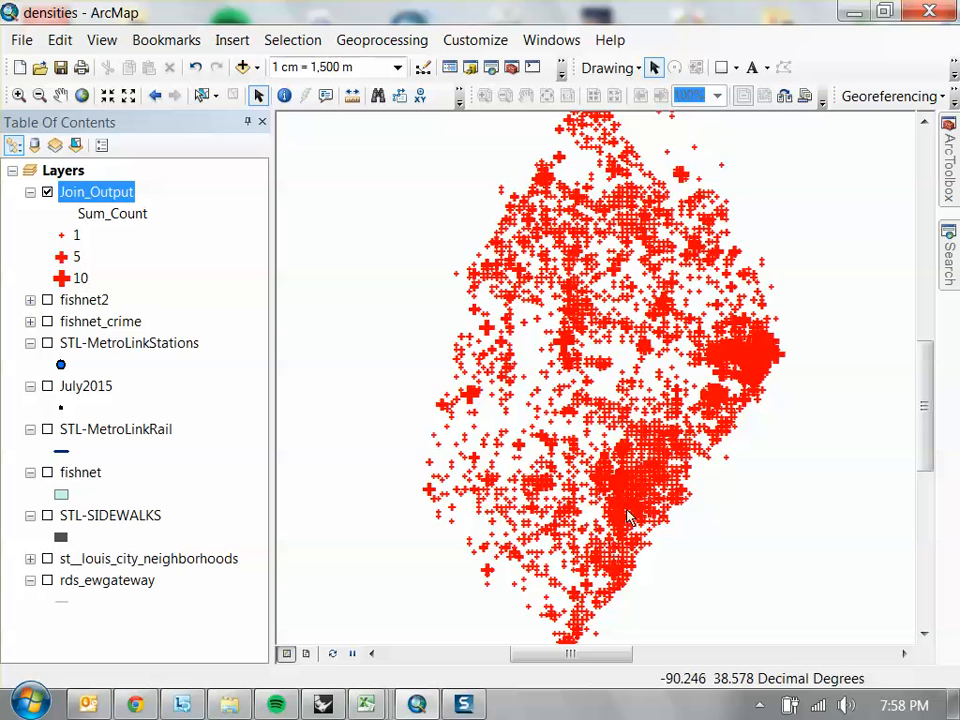
pyautogui.moveTo(703, 277); pyautogui.dragTo(660, 419)
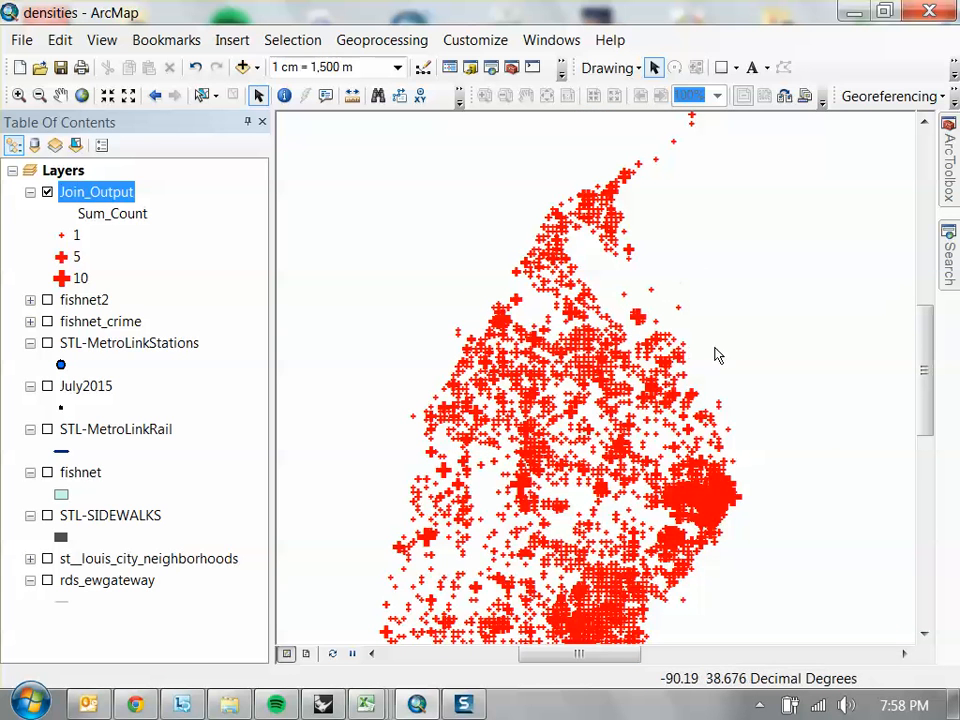
pyautogui.moveTo(702, 412); pyautogui.dragTo(695, 291)
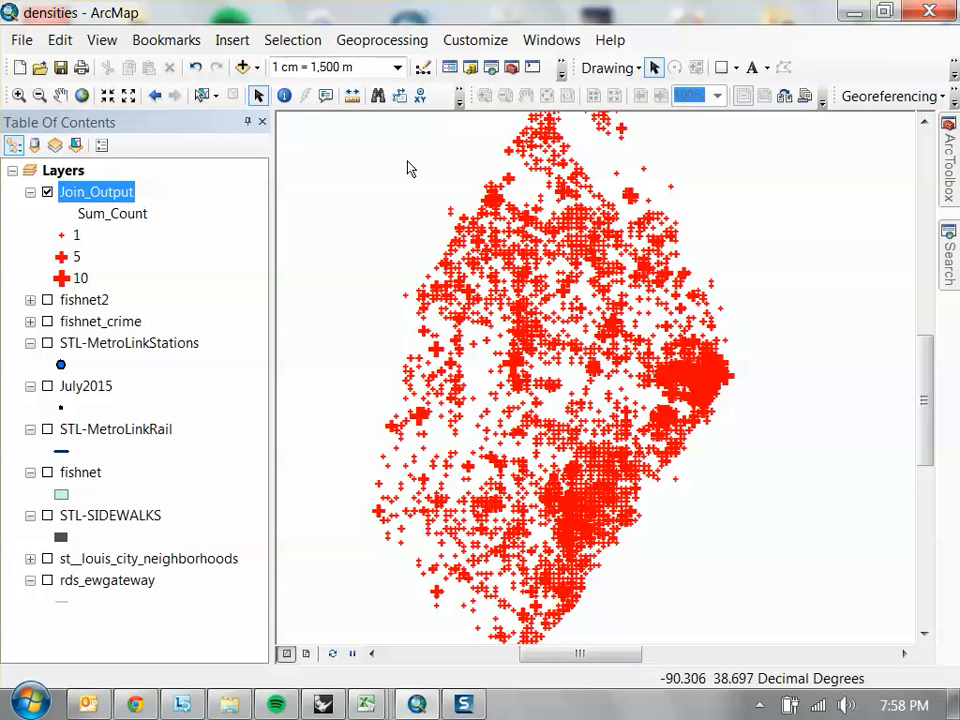